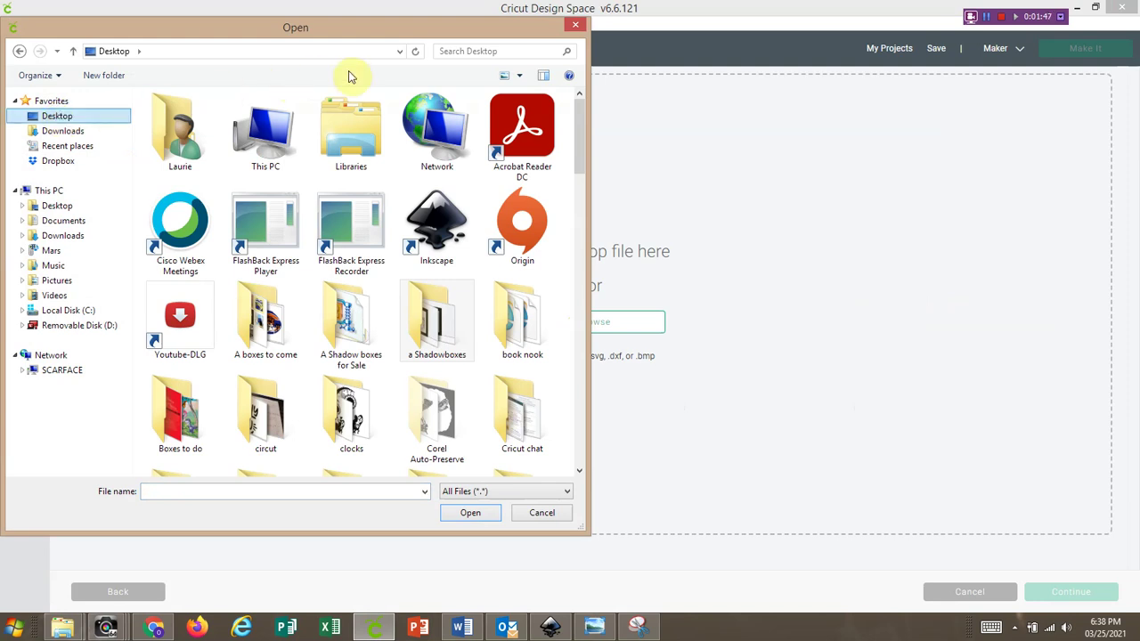
- Search the Desktop for "kitty" and open hello kitty.png as the image to upload
{"action": "left_click", "coordinate": [452, 51]}
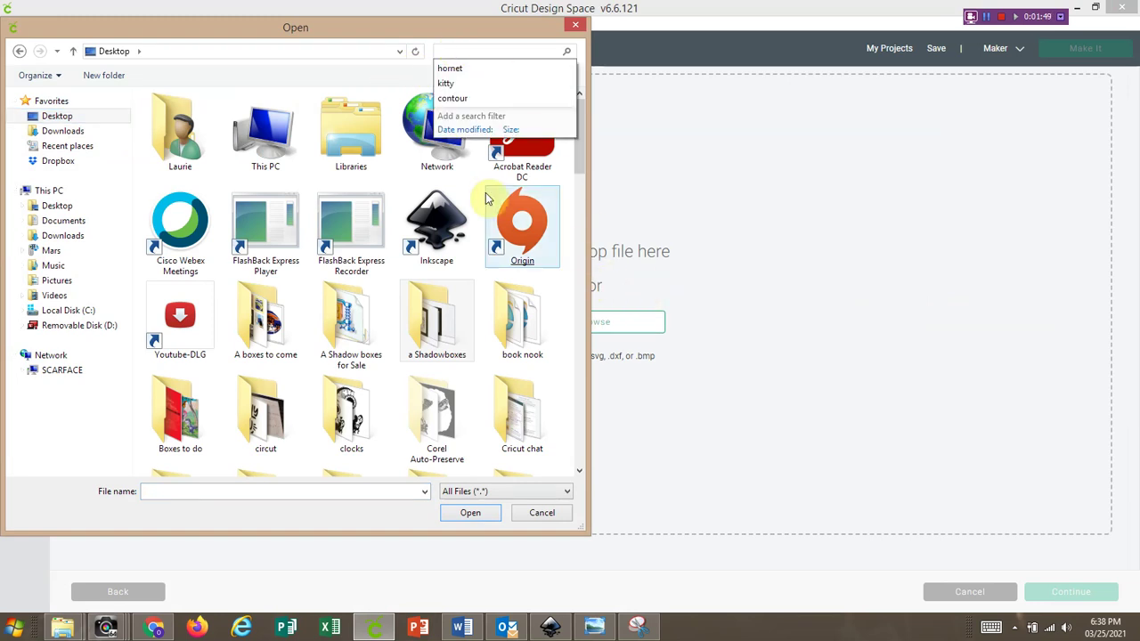
{"action": "left_click", "coordinate": [449, 83]}
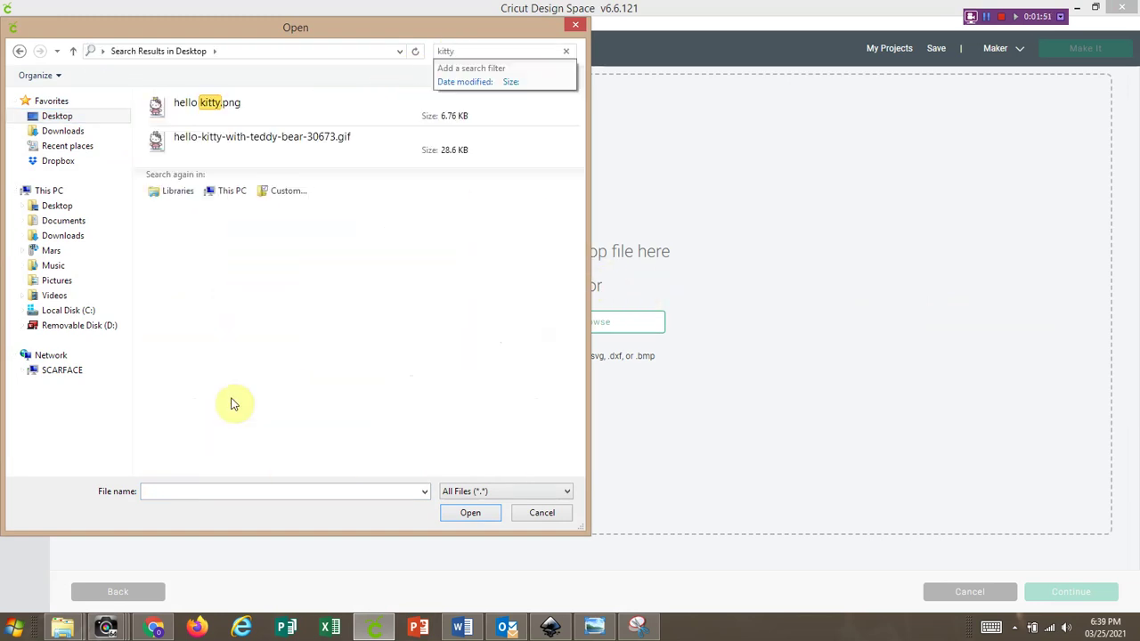
{"action": "left_click", "coordinate": [216, 104]}
{"action": "double_click", "coordinate": [216, 104]}
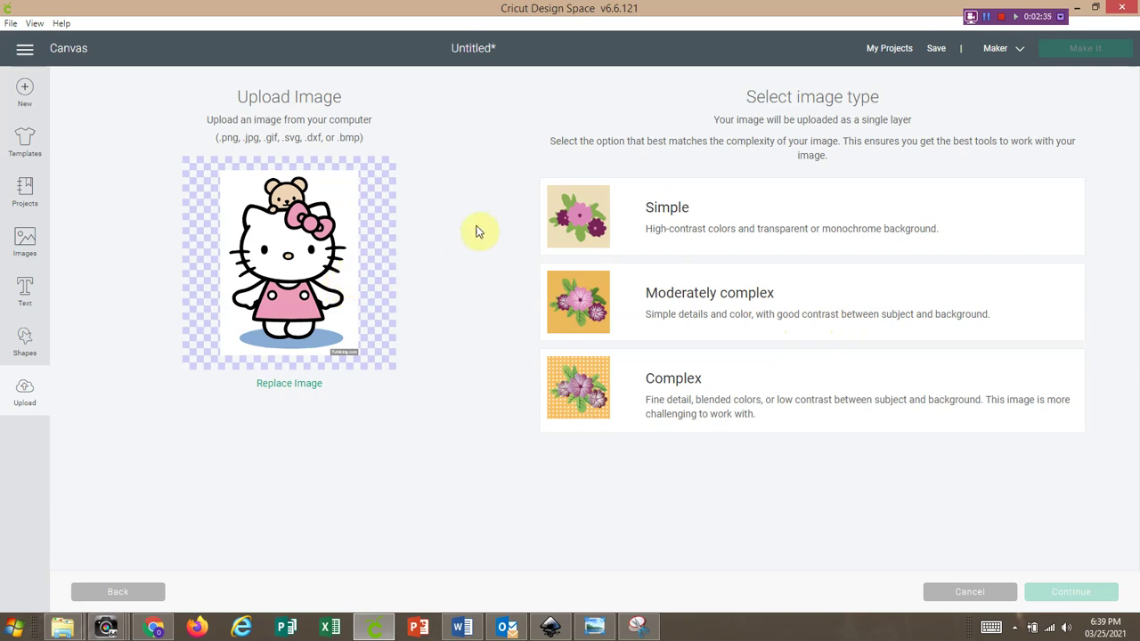
- Set the image type to Simple and continue to the Select & erase stage, dismissing the e-mail notification
{"action": "left_click", "coordinate": [594, 225]}
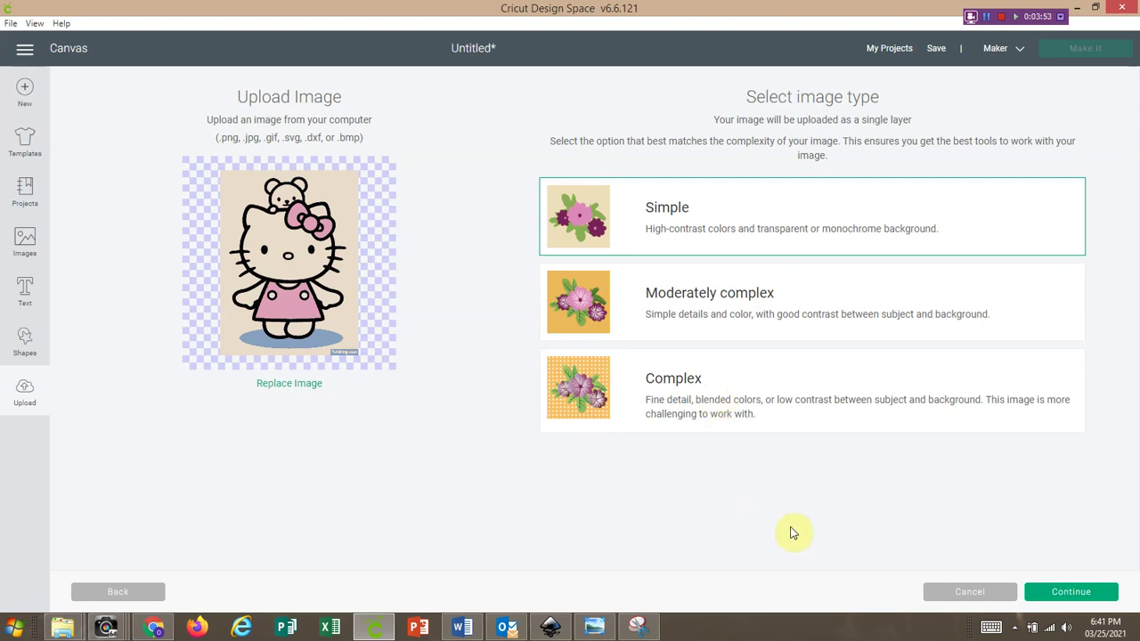
{"action": "left_click", "coordinate": [1069, 598]}
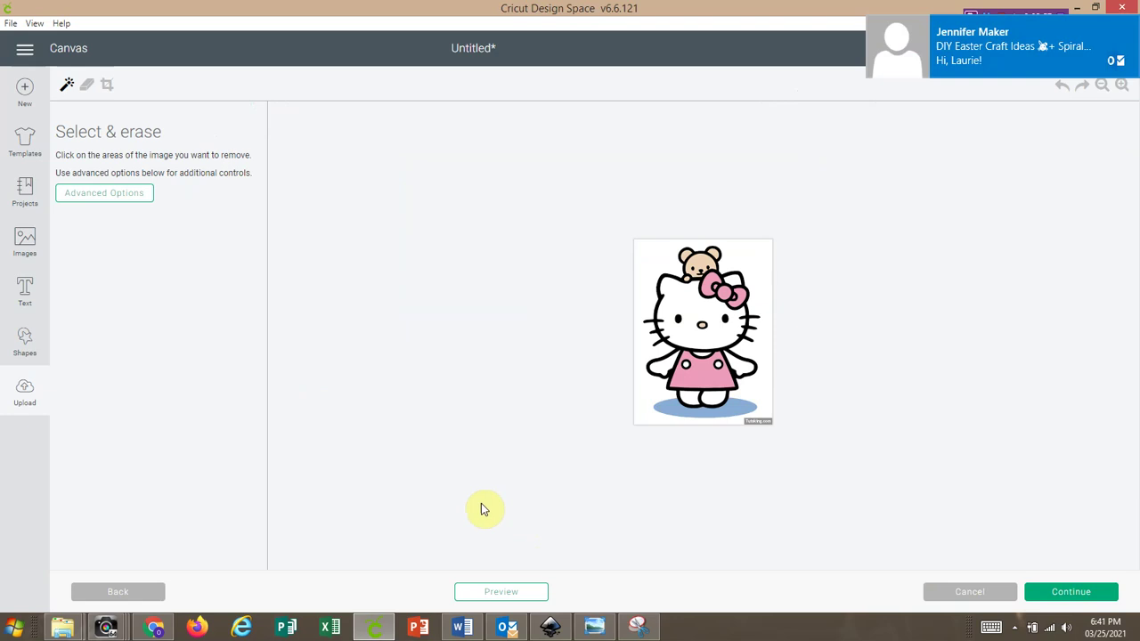
{"action": "left_click", "coordinate": [1127, 31]}
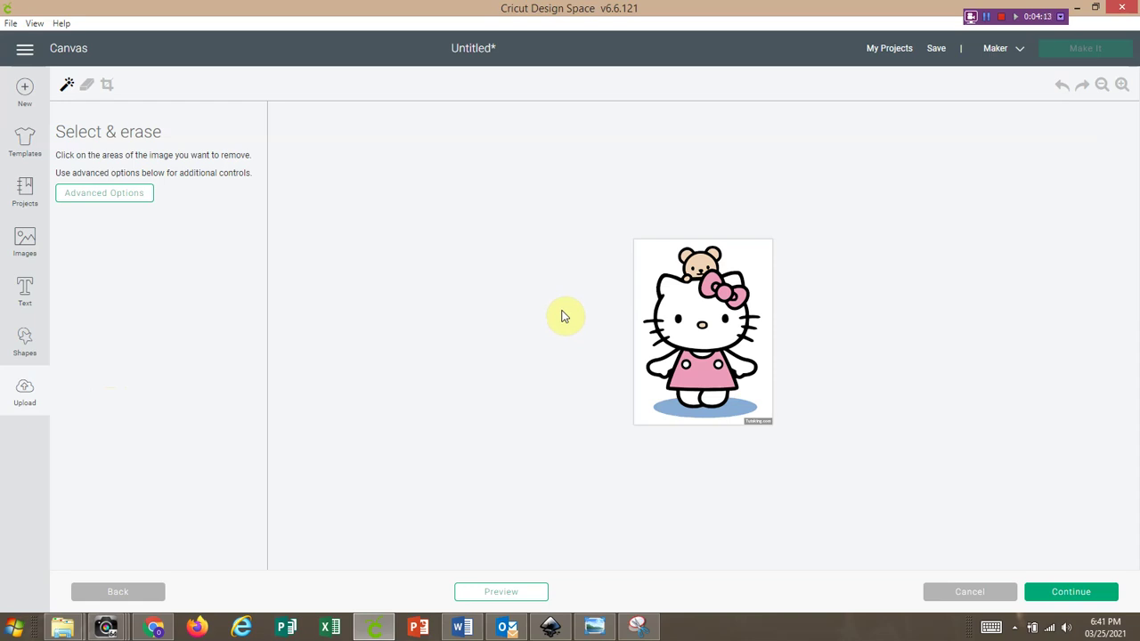
- Try erasing the white background around the character with Select & erase, and undo it
{"action": "left_click", "coordinate": [1120, 86]}
{"action": "left_click", "coordinate": [1121, 85]}
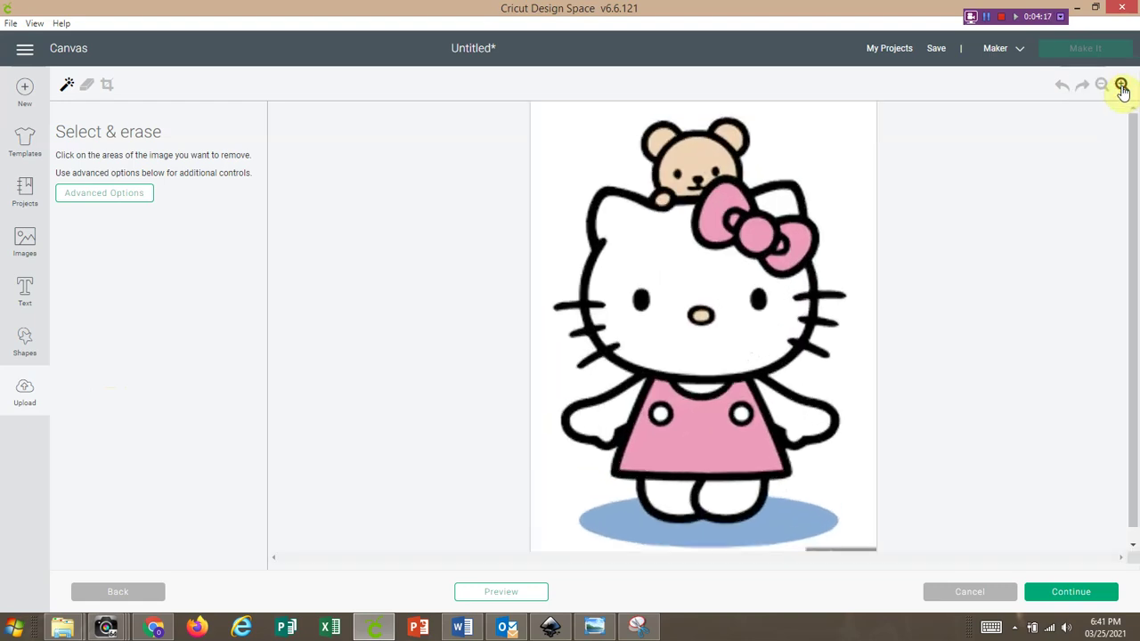
{"action": "left_click", "coordinate": [1120, 85]}
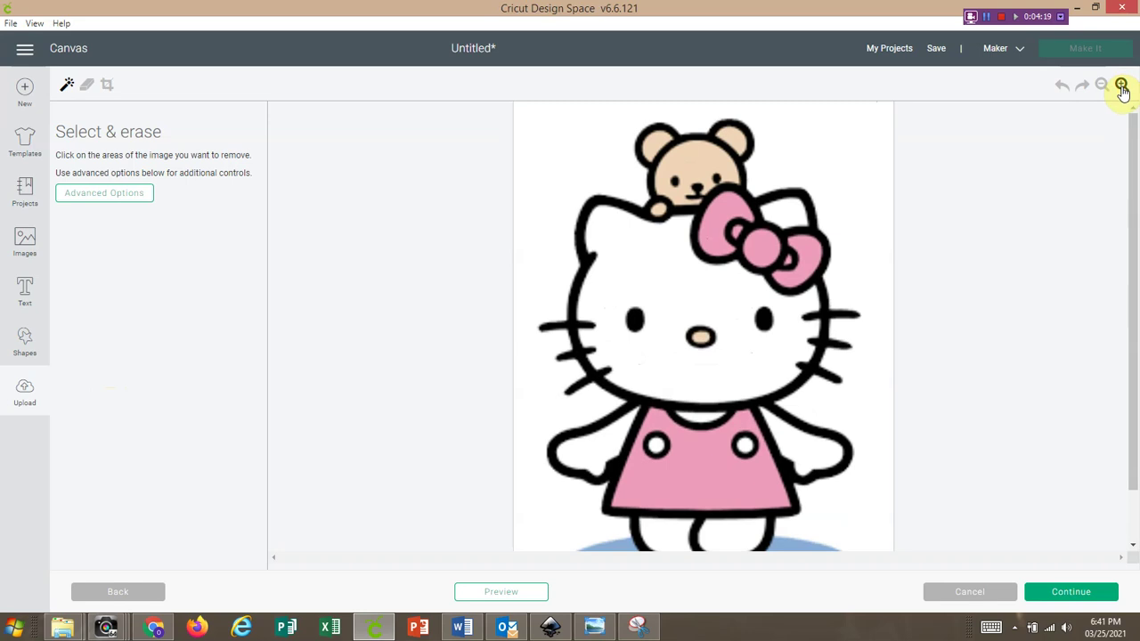
{"action": "left_click", "coordinate": [1102, 85]}
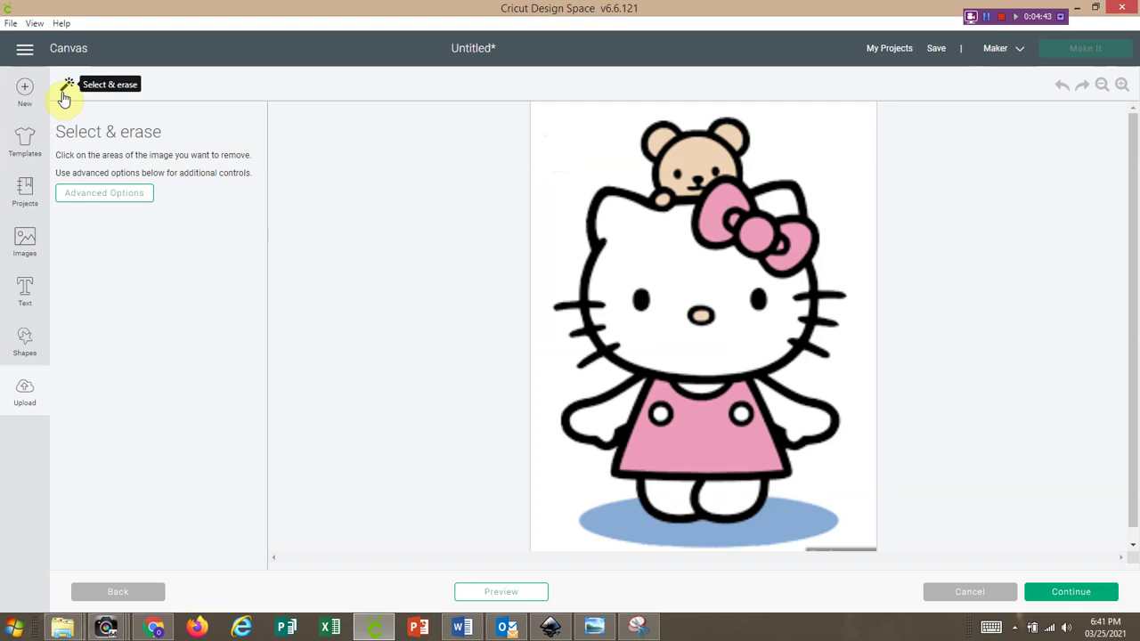
{"action": "left_click", "coordinate": [562, 138]}
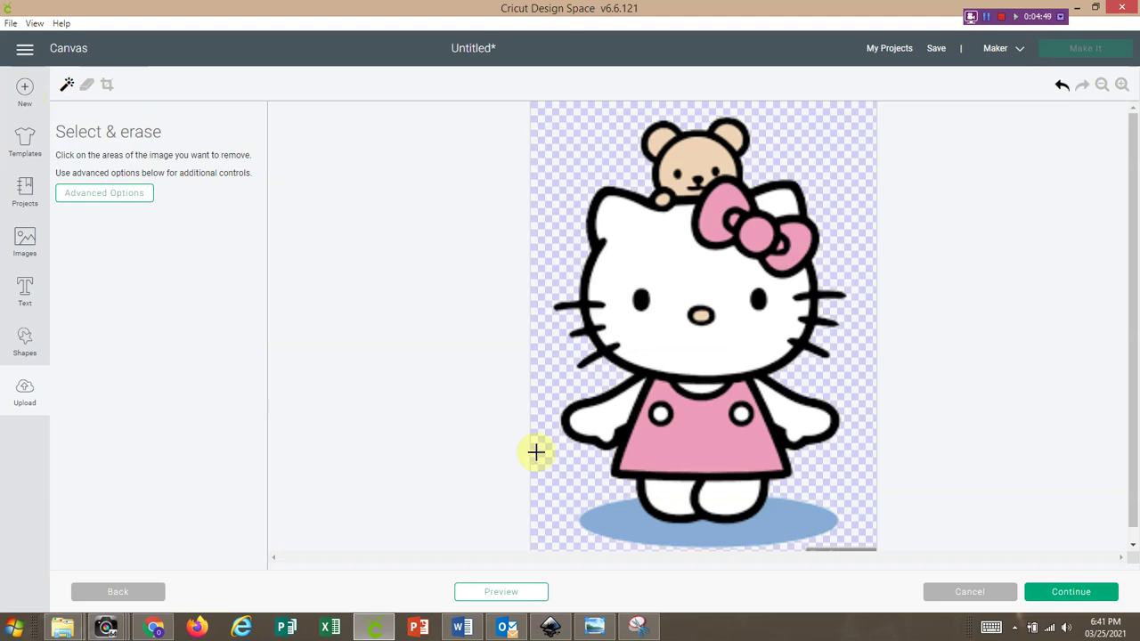
{"action": "left_click", "coordinate": [1061, 84]}
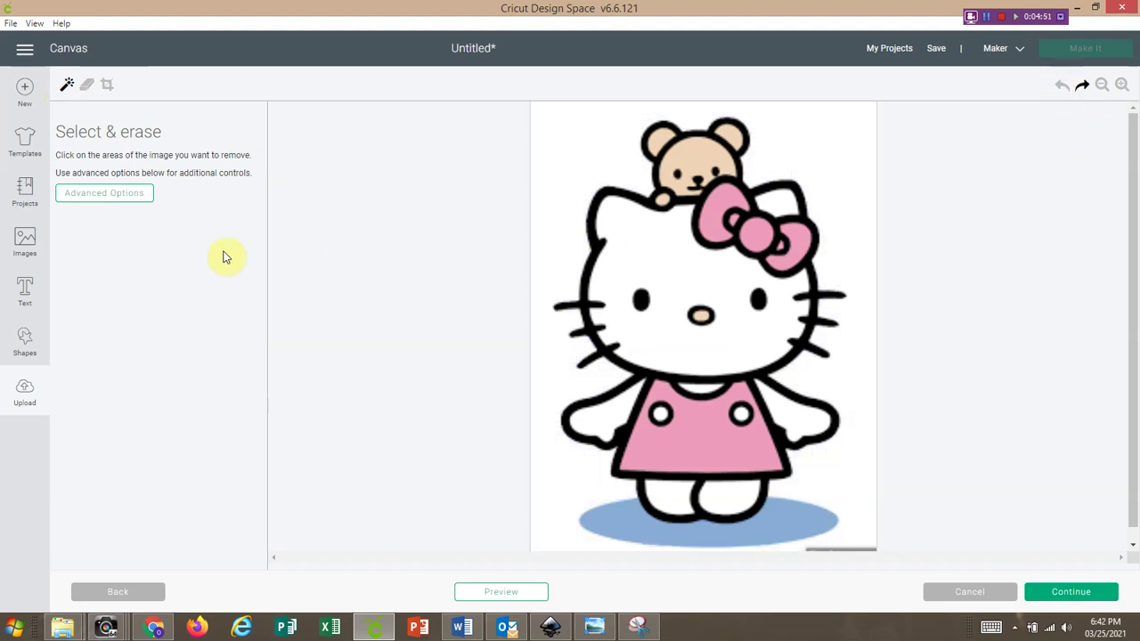
- Try the Erase tool at different sizes, rub out a patch of background beside the bear with a small eraser, and undo it
{"action": "left_click", "coordinate": [84, 86]}
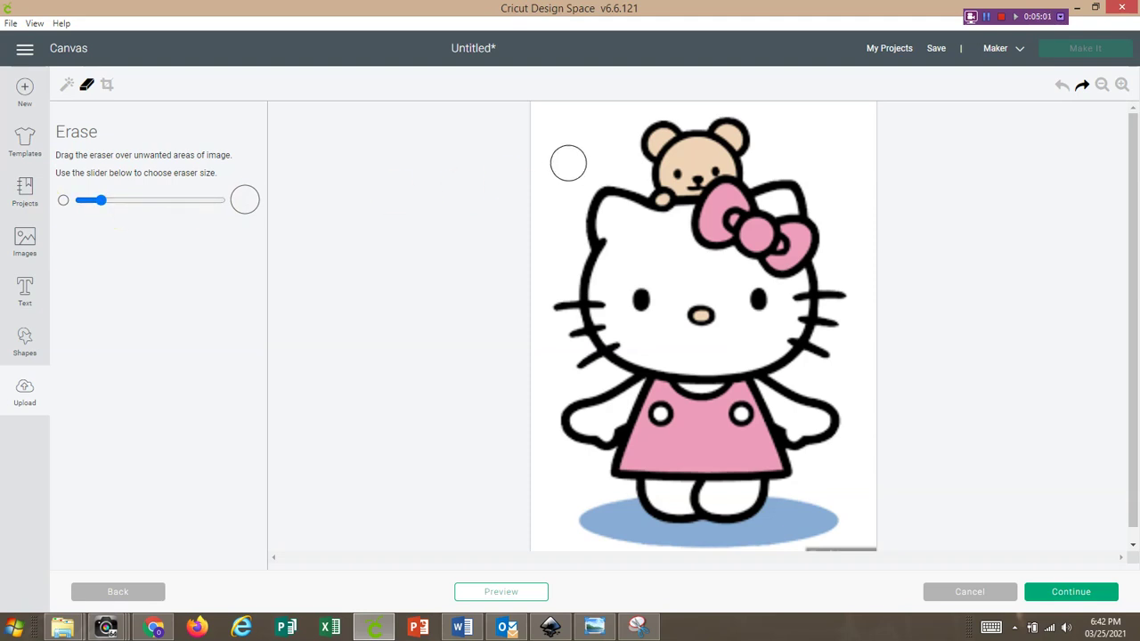
{"action": "left_click_drag", "start_coordinate": [102, 201], "coordinate": [86, 204]}
{"action": "left_click_drag", "start_coordinate": [92, 206], "coordinate": [296, 196]}
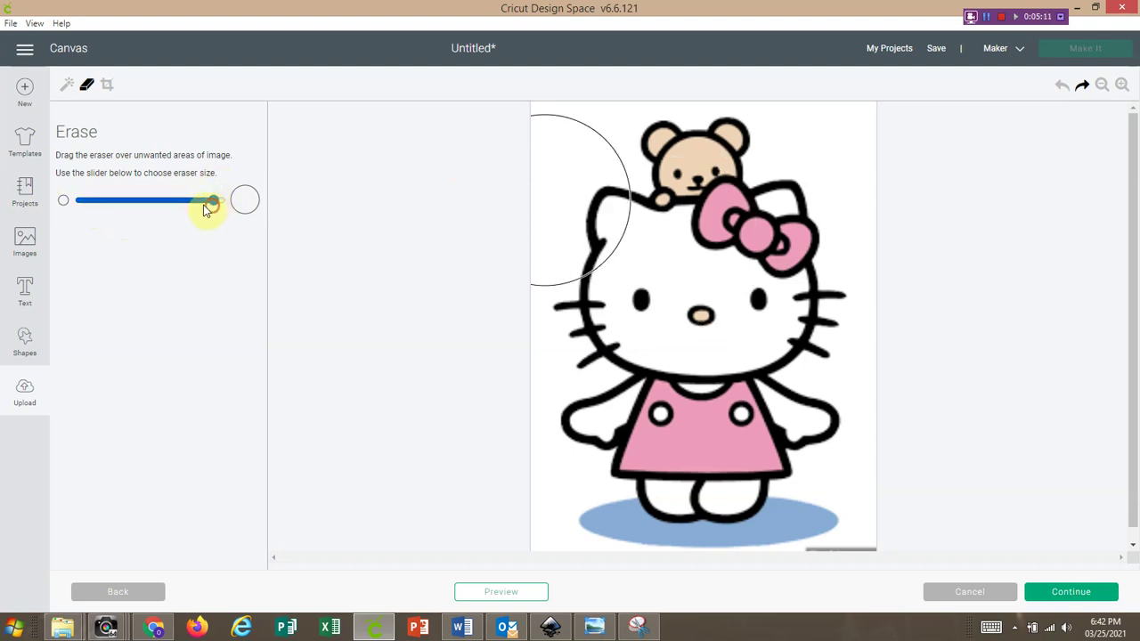
{"action": "left_click_drag", "start_coordinate": [214, 208], "coordinate": [89, 208]}
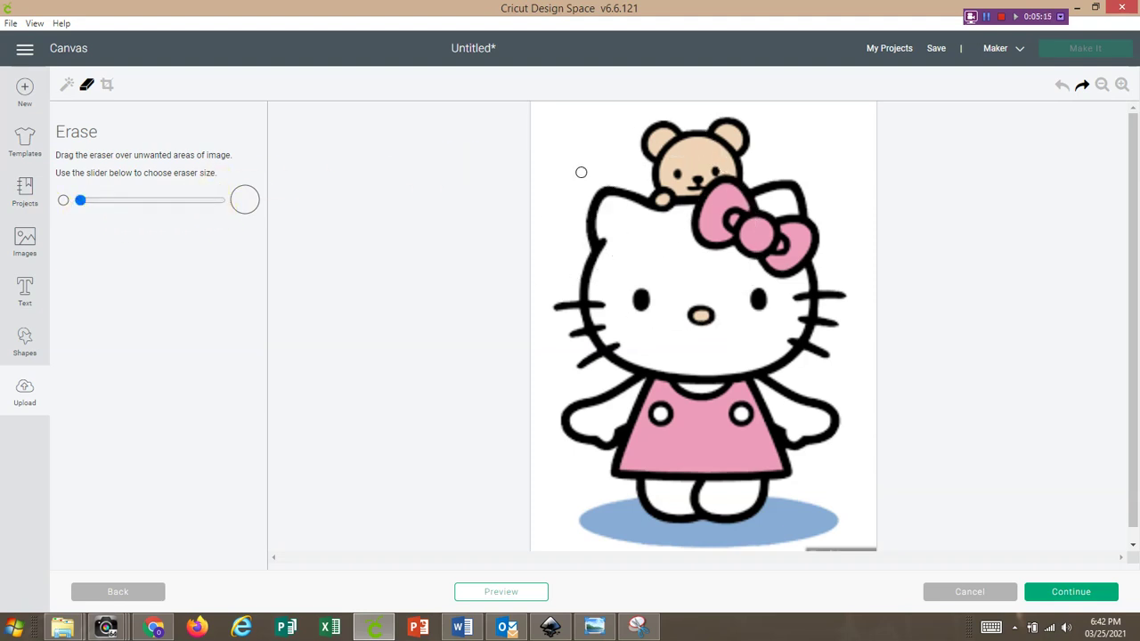
{"action": "mouse_move", "coordinate": [570, 170]}
{"action": "left_mouse_down"}
{"action": "mouse_move", "coordinate": [594, 141]}
{"action": "mouse_move", "coordinate": [565, 196]}
{"action": "mouse_move", "coordinate": [545, 190]}
{"action": "mouse_move", "coordinate": [575, 140]}
{"action": "mouse_move", "coordinate": [606, 133]}
{"action": "mouse_move", "coordinate": [574, 169]}
{"action": "left_mouse_up"}
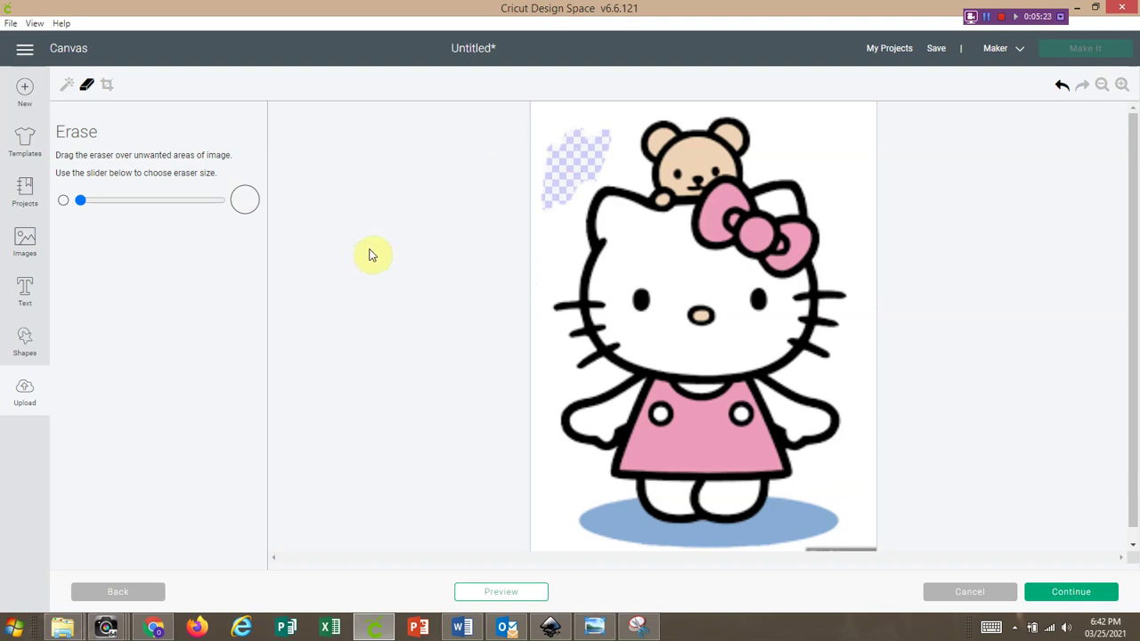
{"action": "mouse_move", "coordinate": [573, 156]}
{"action": "left_mouse_down"}
{"action": "mouse_move", "coordinate": [600, 116]}
{"action": "mouse_move", "coordinate": [596, 141]}
{"action": "mouse_move", "coordinate": [609, 124]}
{"action": "mouse_move", "coordinate": [558, 148]}
{"action": "left_mouse_up"}
{"action": "left_click", "coordinate": [1060, 85]}
{"action": "left_click", "coordinate": [1060, 85]}
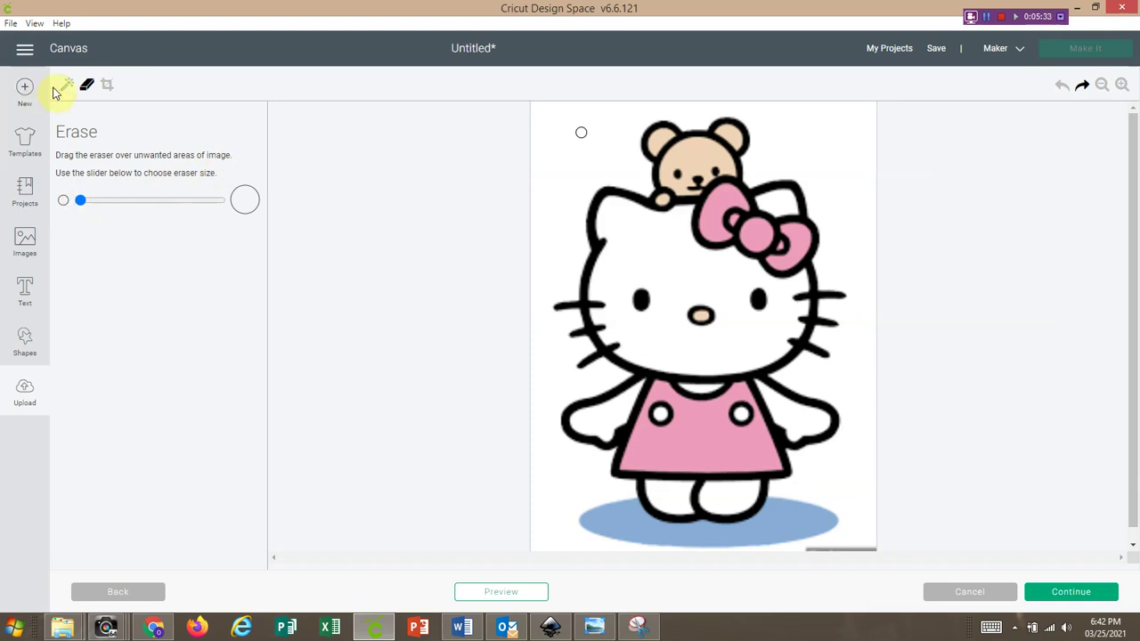
- In the Select & erase advanced options, set the color tolerance to 50 and reduce the colors to 2
{"action": "left_click", "coordinate": [67, 85]}
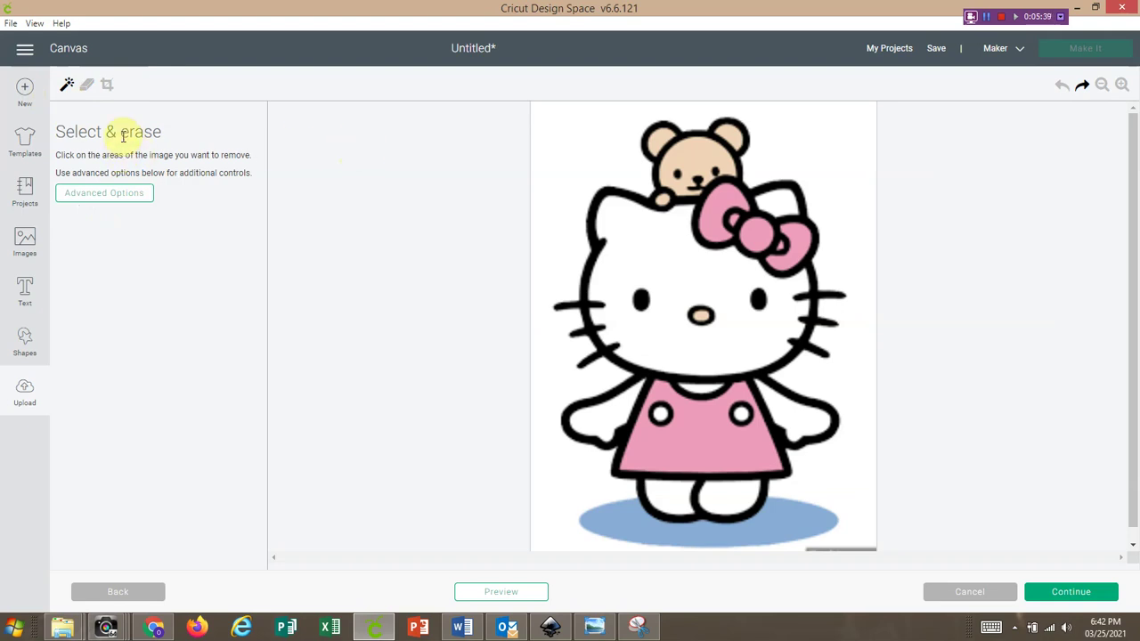
{"action": "left_click", "coordinate": [107, 196]}
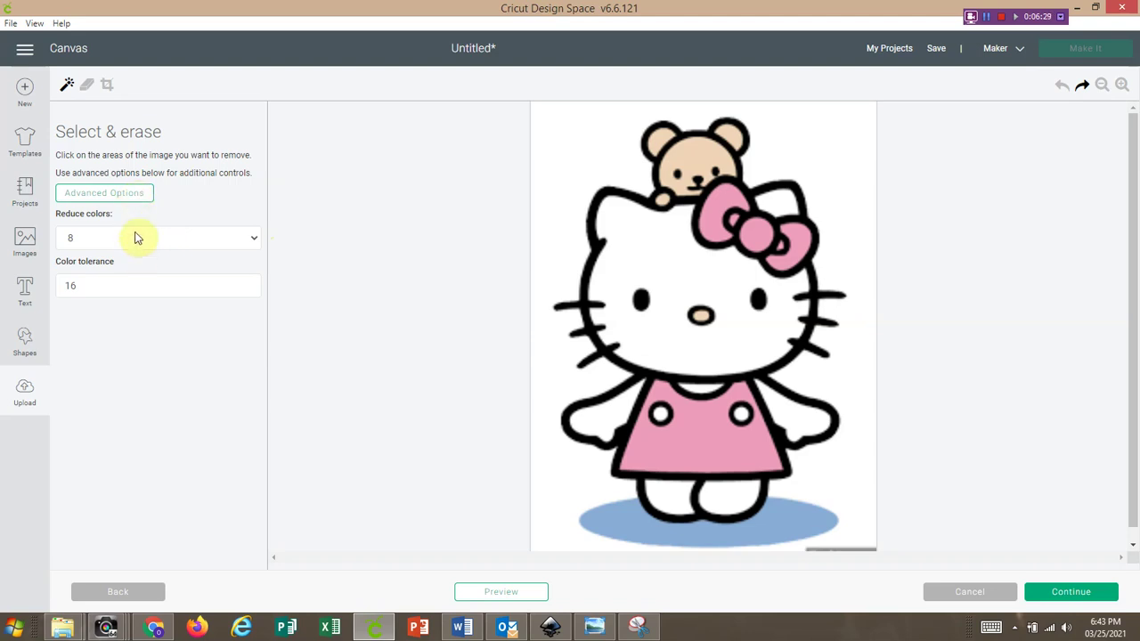
{"action": "left_click", "coordinate": [111, 284]}
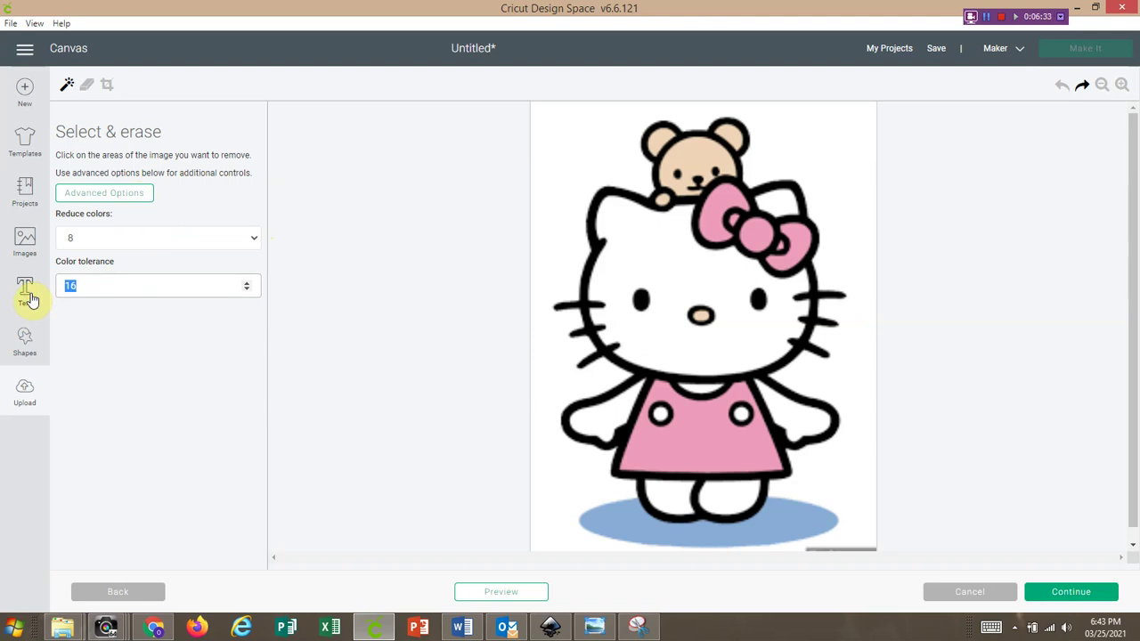
{"action": "type", "text": "50"}
{"action": "left_click", "coordinate": [83, 244]}
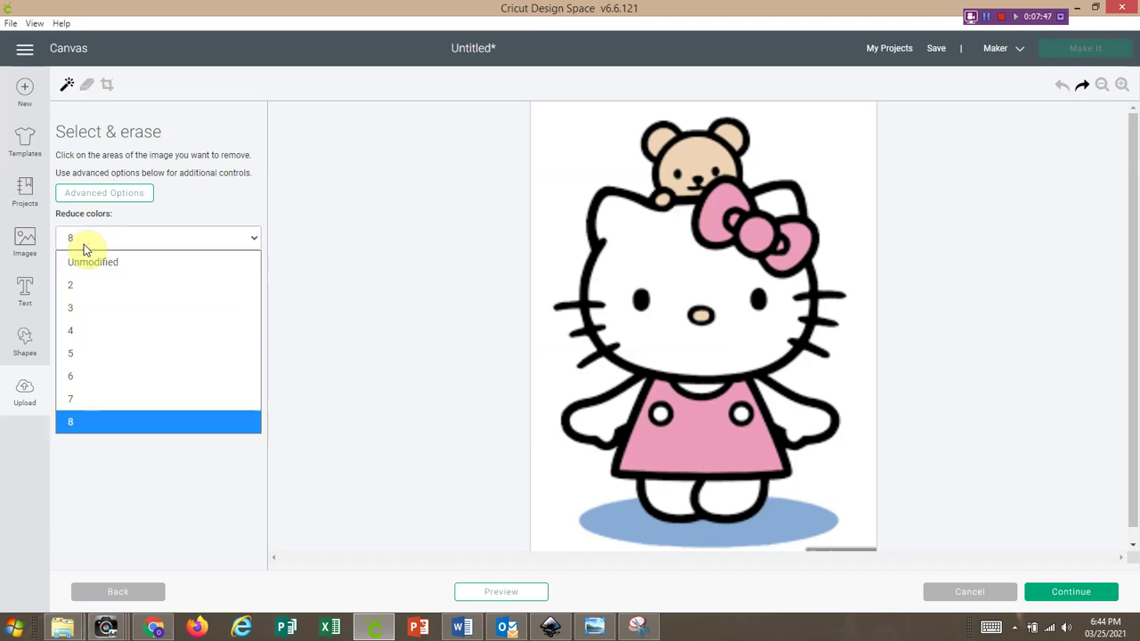
{"action": "left_click", "coordinate": [65, 288]}
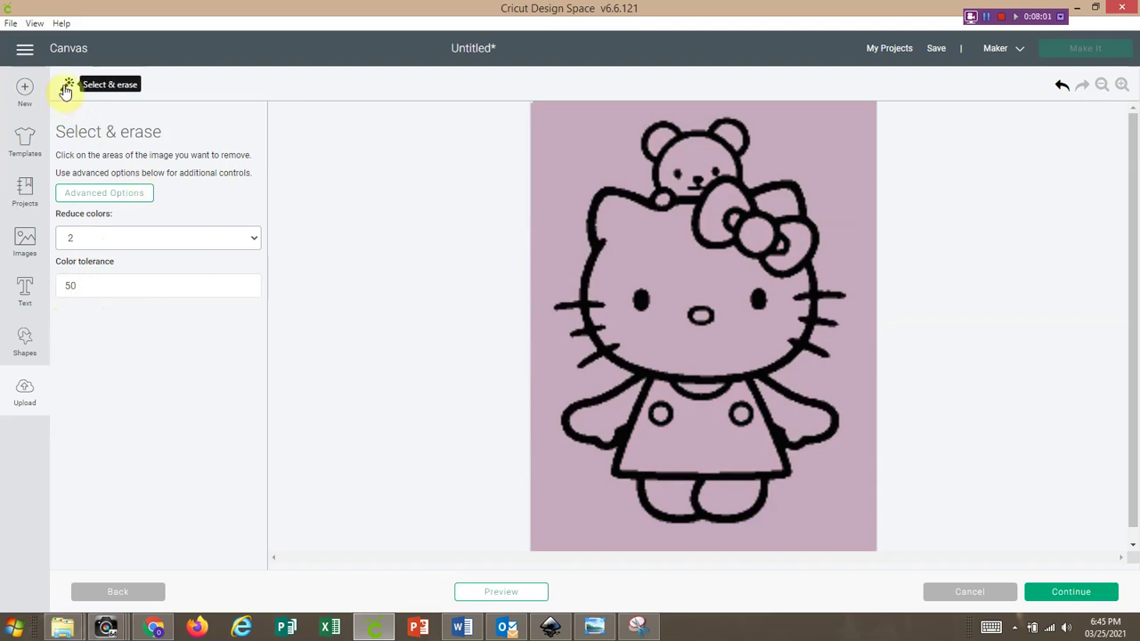
- Erase the mauve background surrounding the character with Select & erase and preview the cut shape
{"action": "left_click", "coordinate": [564, 156]}
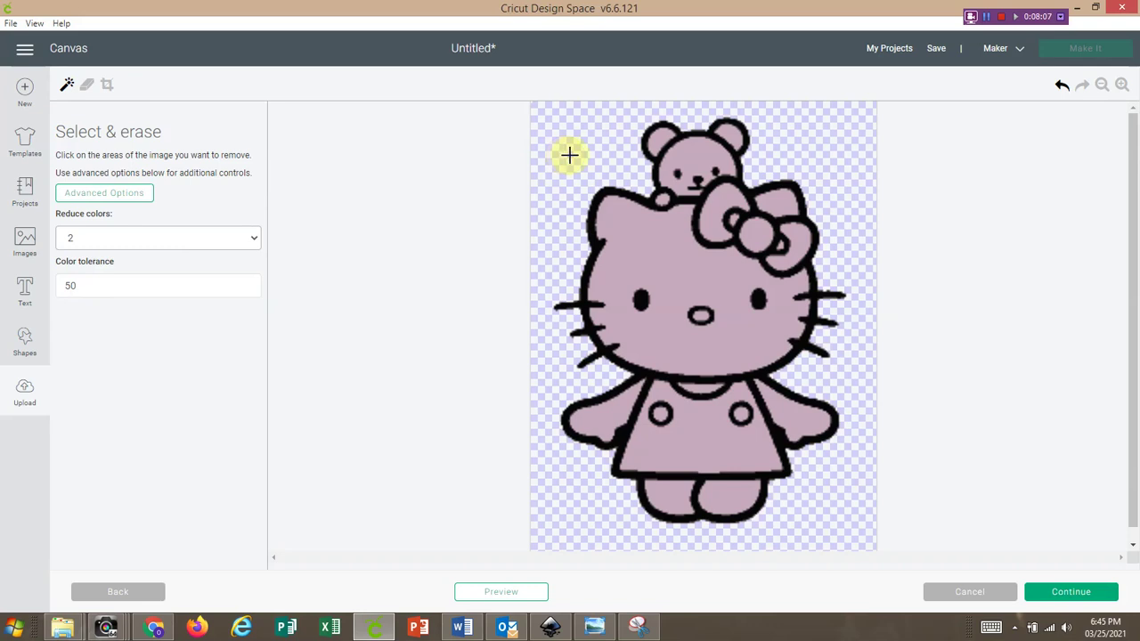
{"action": "left_click", "coordinate": [527, 595]}
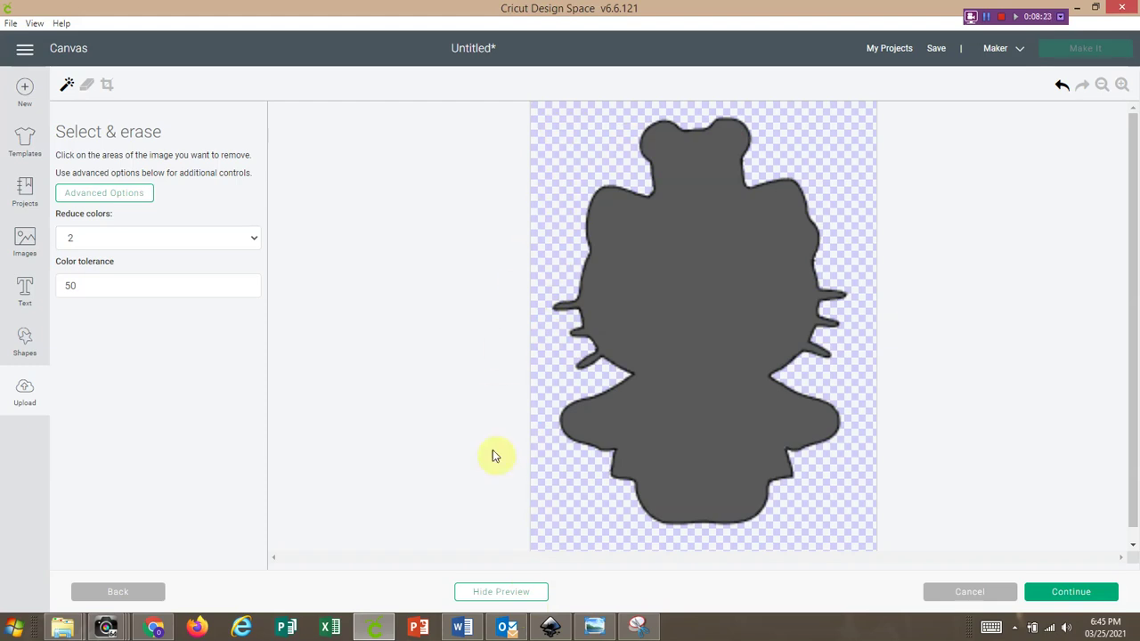
{"action": "left_click", "coordinate": [506, 592]}
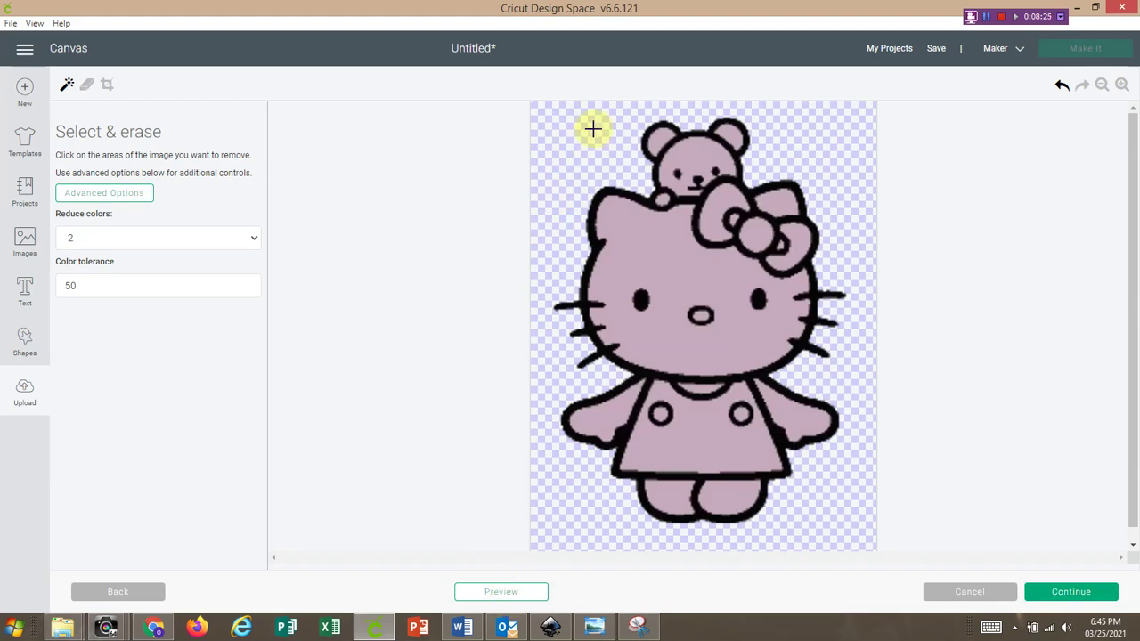
{"action": "left_click", "coordinate": [529, 594]}
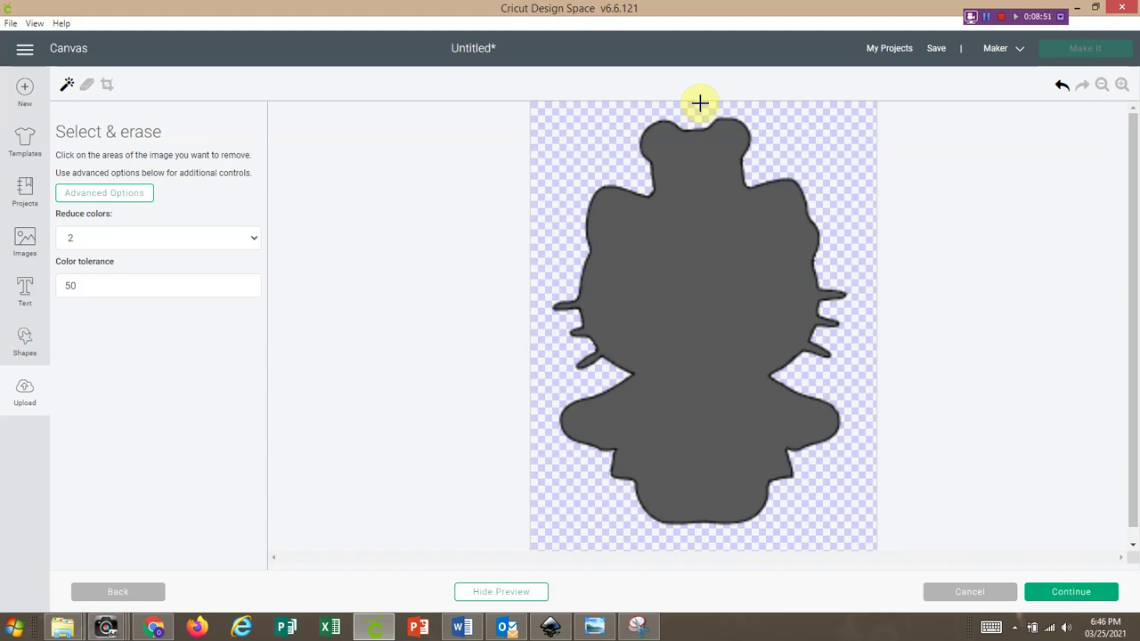
{"action": "scroll", "coordinate": [656, 259], "scroll_direction": "down", "scroll_amount": 1}
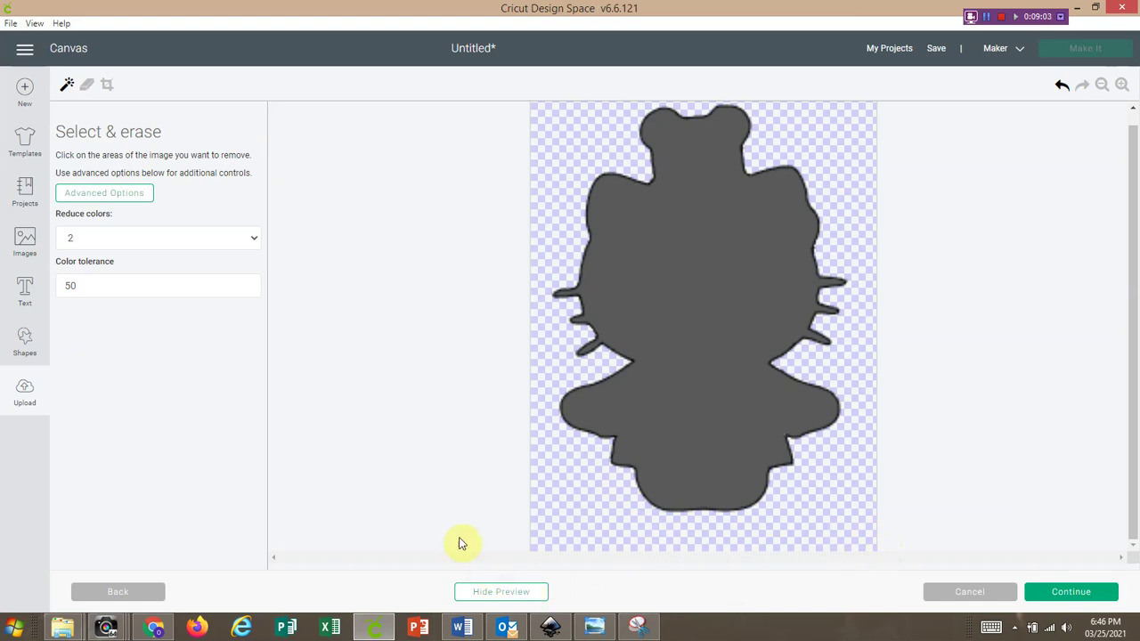
{"action": "left_click", "coordinate": [489, 594]}
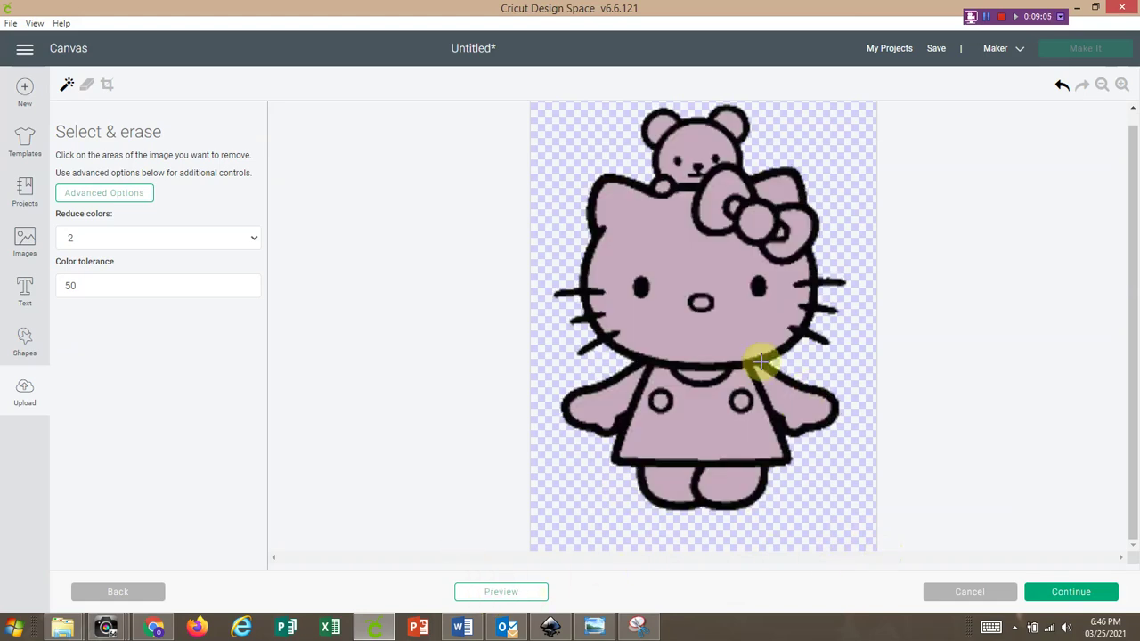
- Erase the mauve fill inside the teddy bear, the cat's head, bow, ear and nose
{"action": "left_click", "coordinate": [728, 123]}
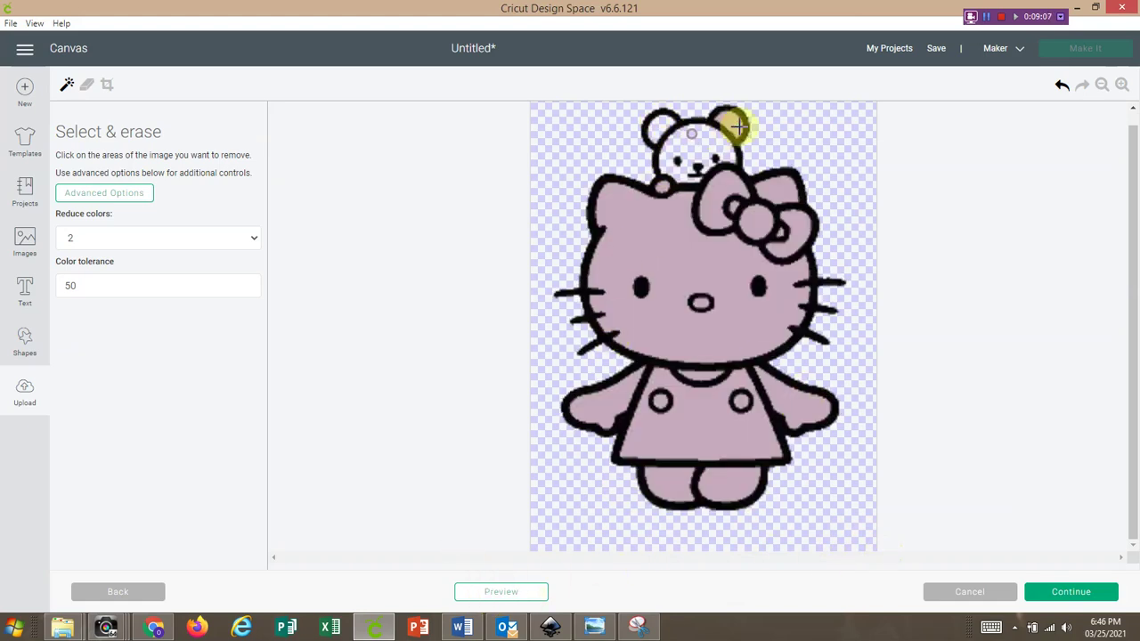
{"action": "left_click", "coordinate": [679, 229]}
{"action": "left_click", "coordinate": [728, 206]}
{"action": "left_click", "coordinate": [776, 229]}
{"action": "left_click", "coordinate": [768, 195]}
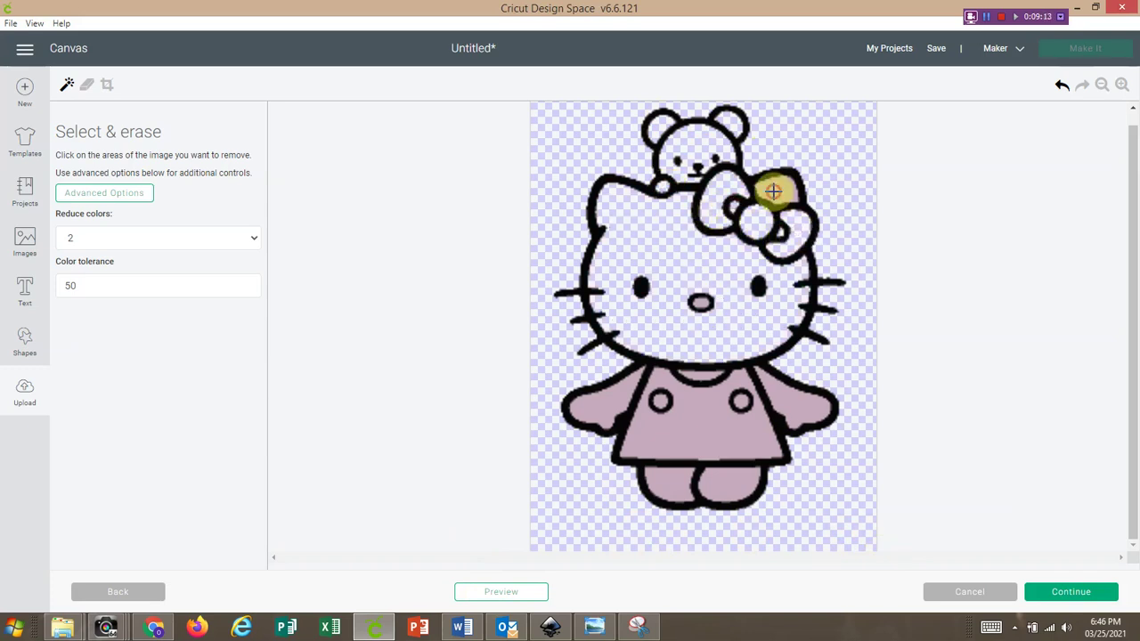
{"action": "left_click", "coordinate": [702, 301]}
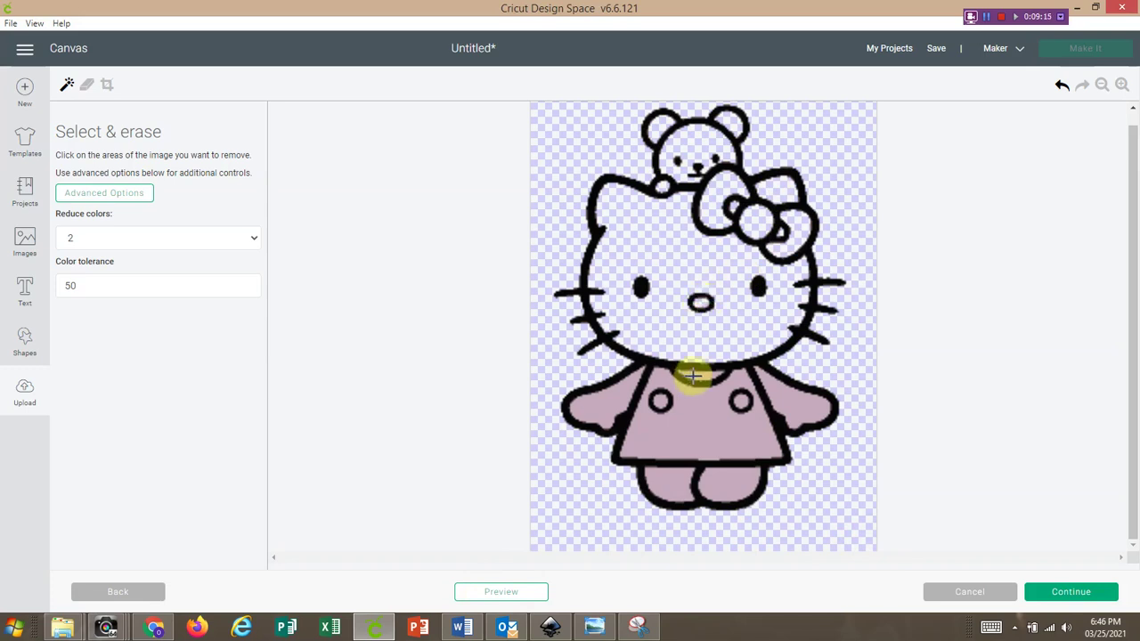
- Erase the mauve fill inside the dress, both dress buttons, both arms and both feet
{"action": "left_click", "coordinate": [700, 413]}
{"action": "left_click", "coordinate": [603, 406]}
{"action": "left_click", "coordinate": [661, 400]}
{"action": "left_click", "coordinate": [738, 401]}
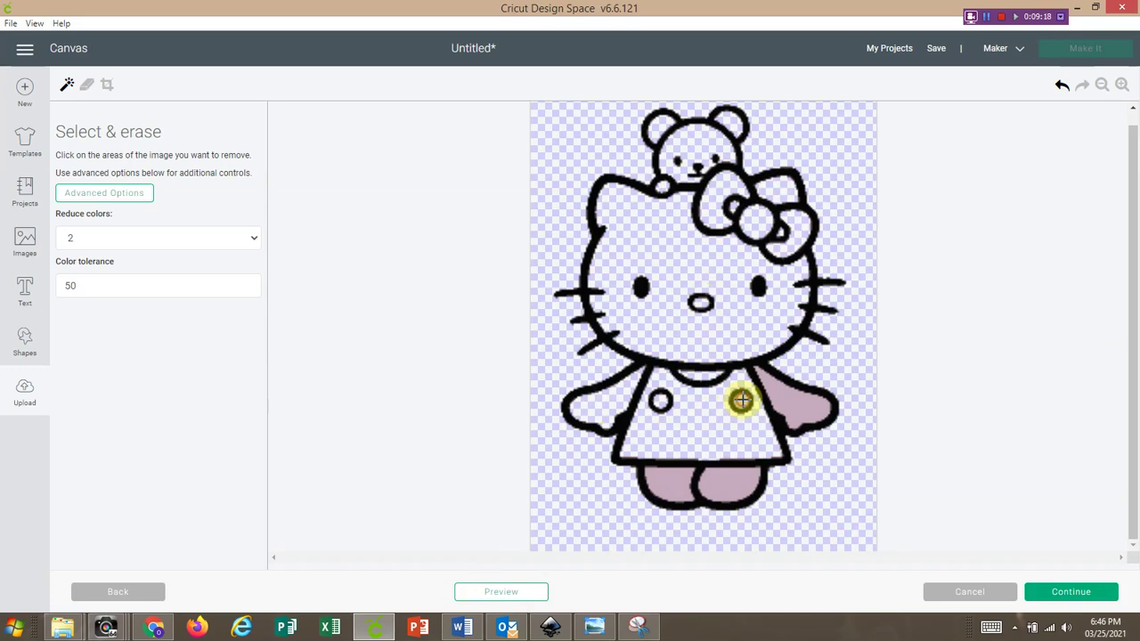
{"action": "left_click", "coordinate": [796, 401]}
{"action": "left_click", "coordinate": [742, 483]}
{"action": "left_click", "coordinate": [659, 485]}
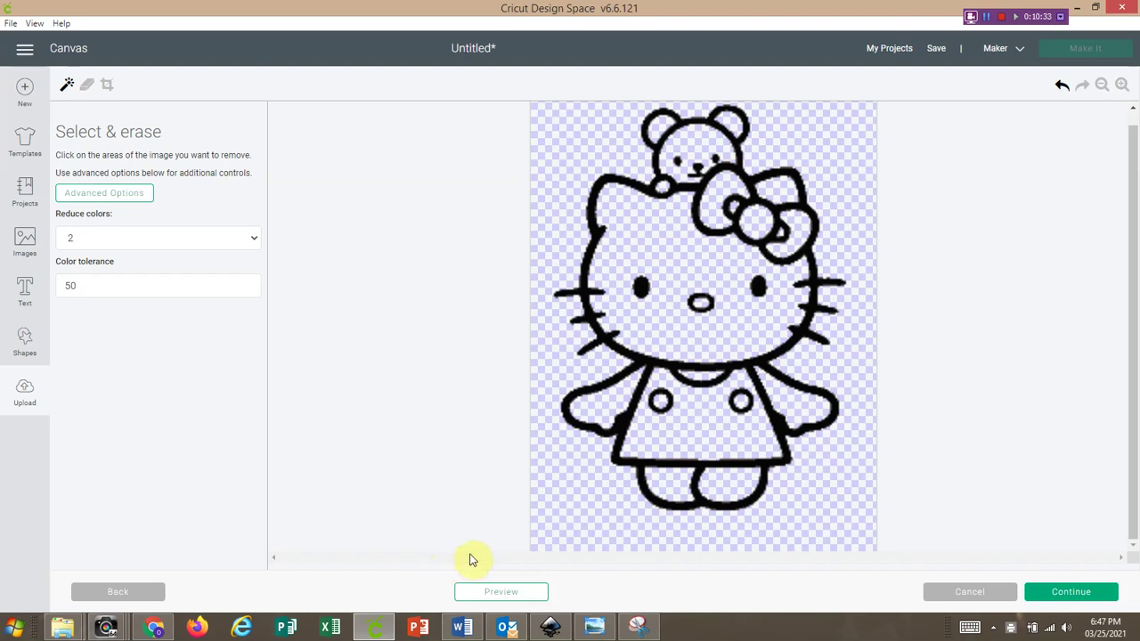
- Preview the cut outline and examine the teddy bear and bow up close
{"action": "left_click", "coordinate": [495, 595]}
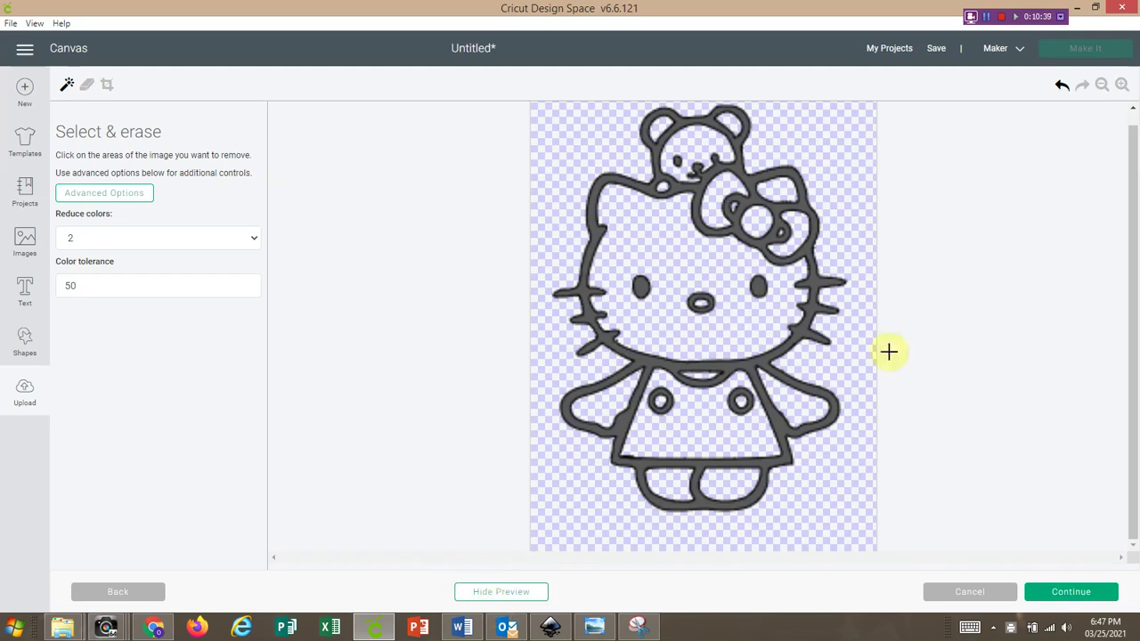
{"action": "left_click", "coordinate": [1121, 85]}
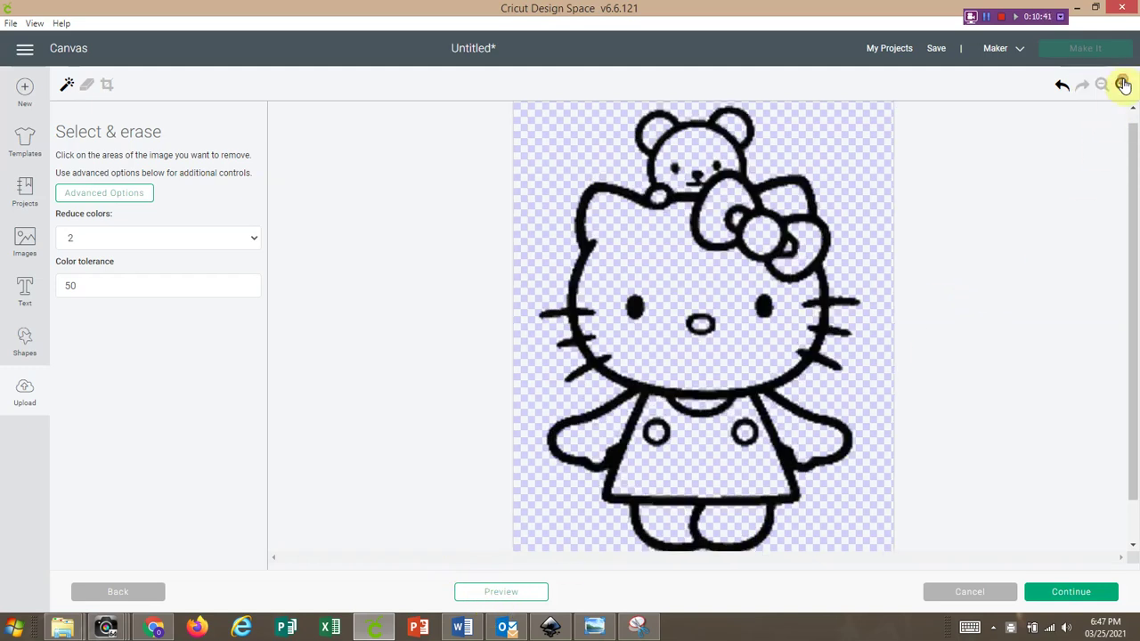
{"action": "left_click", "coordinate": [1122, 84]}
{"action": "left_click", "coordinate": [1122, 85]}
{"action": "left_click", "coordinate": [1122, 84]}
{"action": "left_click", "coordinate": [1122, 85]}
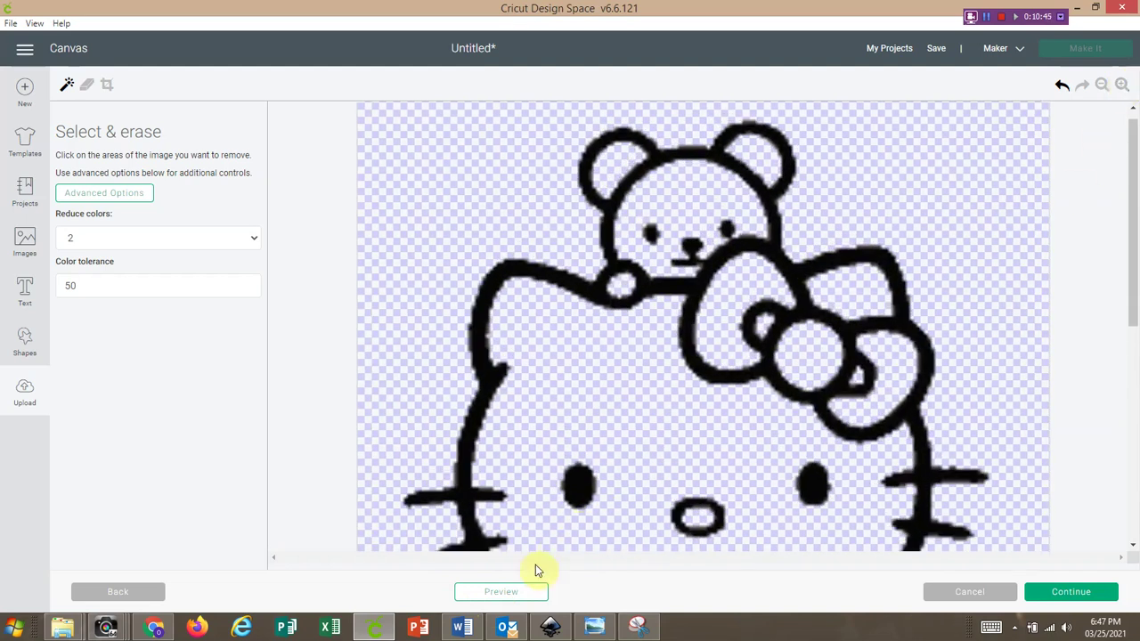
- Compare the cut preview with the erased image around the teddy bear's face and the bow
{"action": "left_click", "coordinate": [490, 594]}
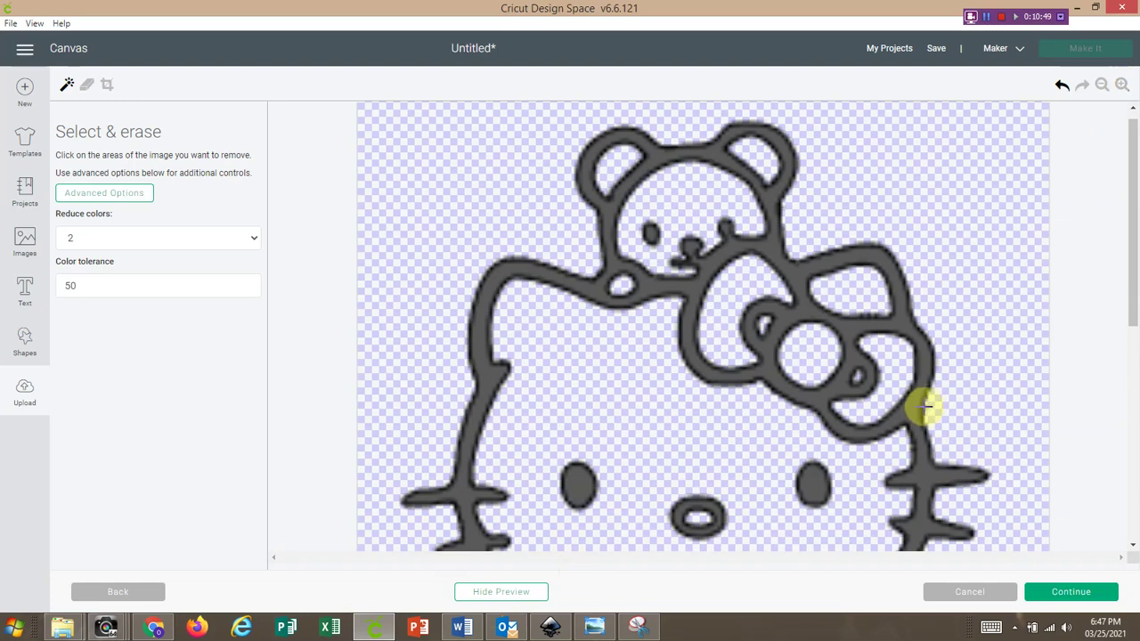
{"action": "left_click", "coordinate": [82, 89]}
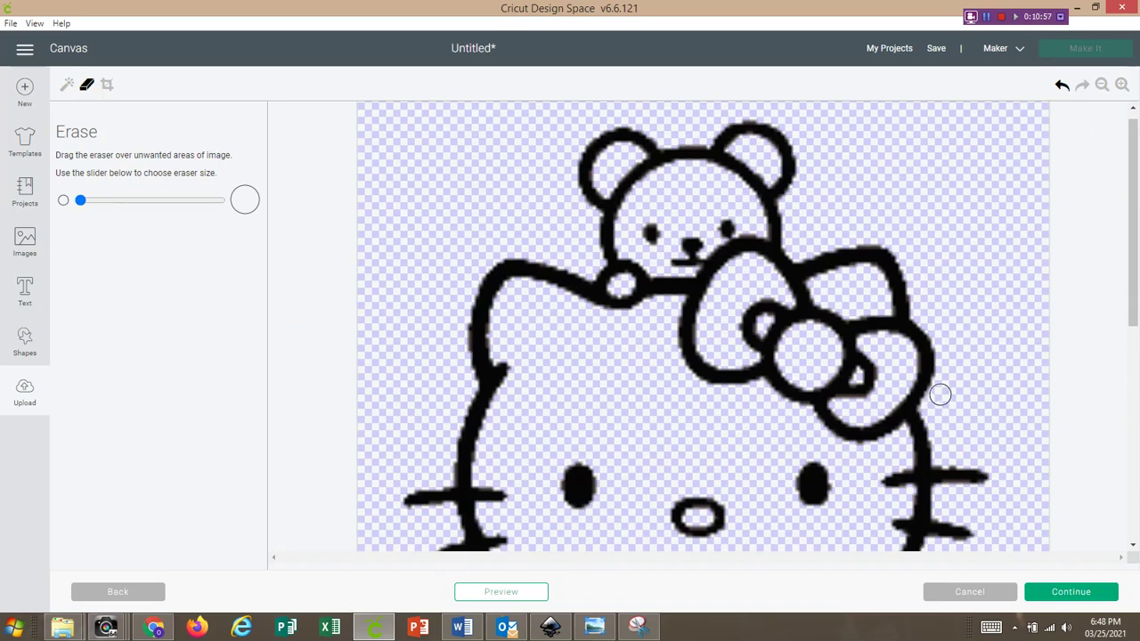
{"action": "left_click", "coordinate": [521, 594]}
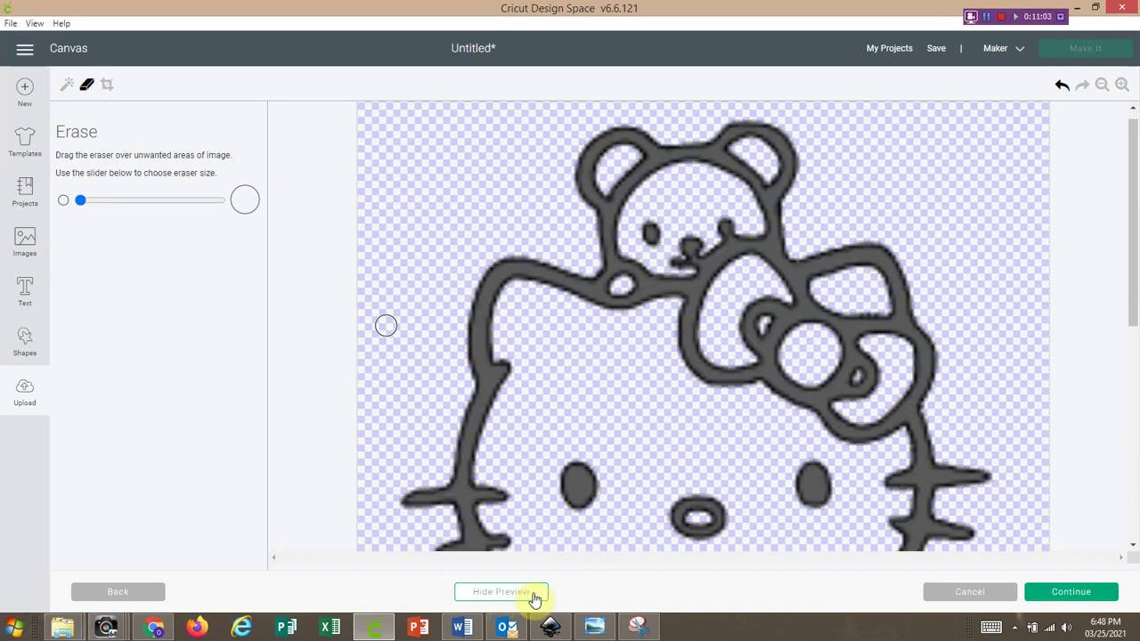
{"action": "left_click", "coordinate": [60, 89]}
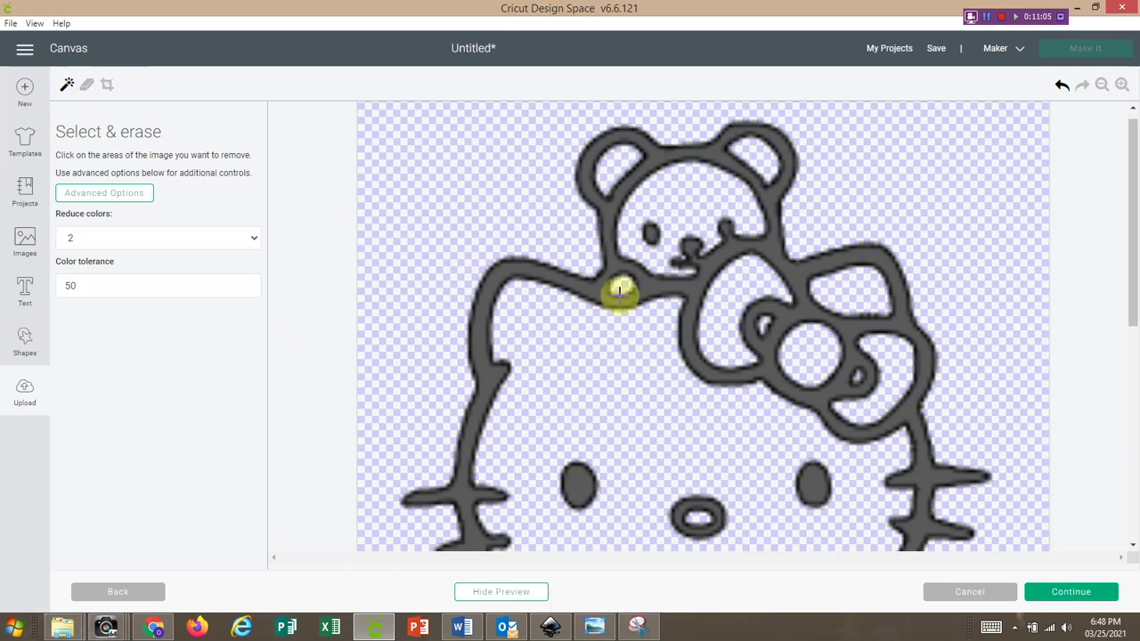
{"action": "left_click", "coordinate": [679, 257]}
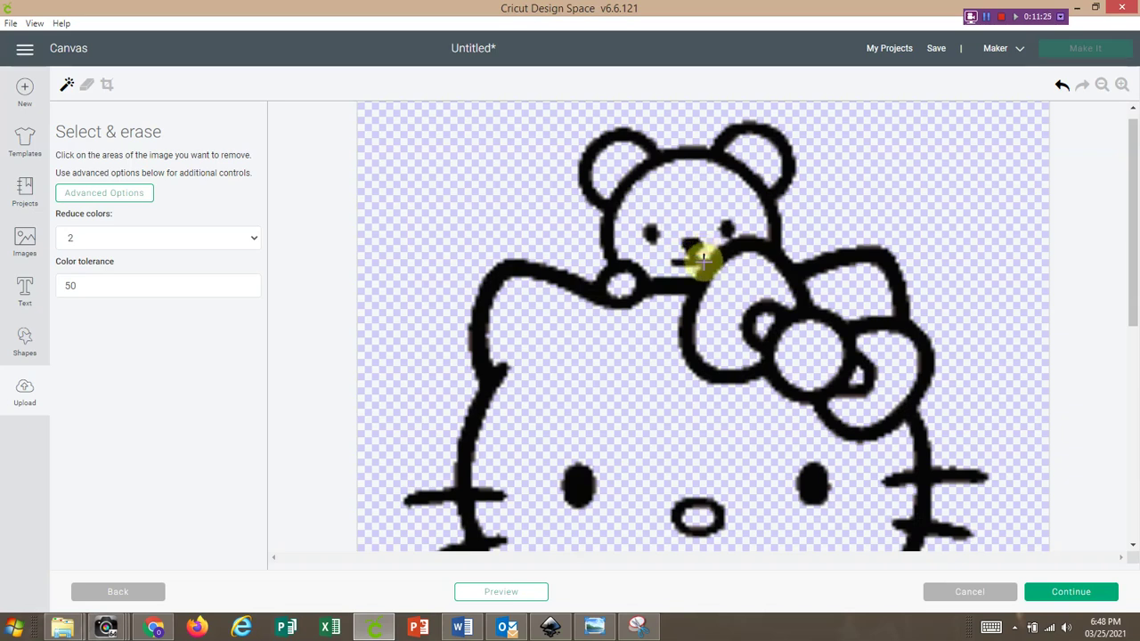
{"action": "left_click", "coordinate": [524, 595]}
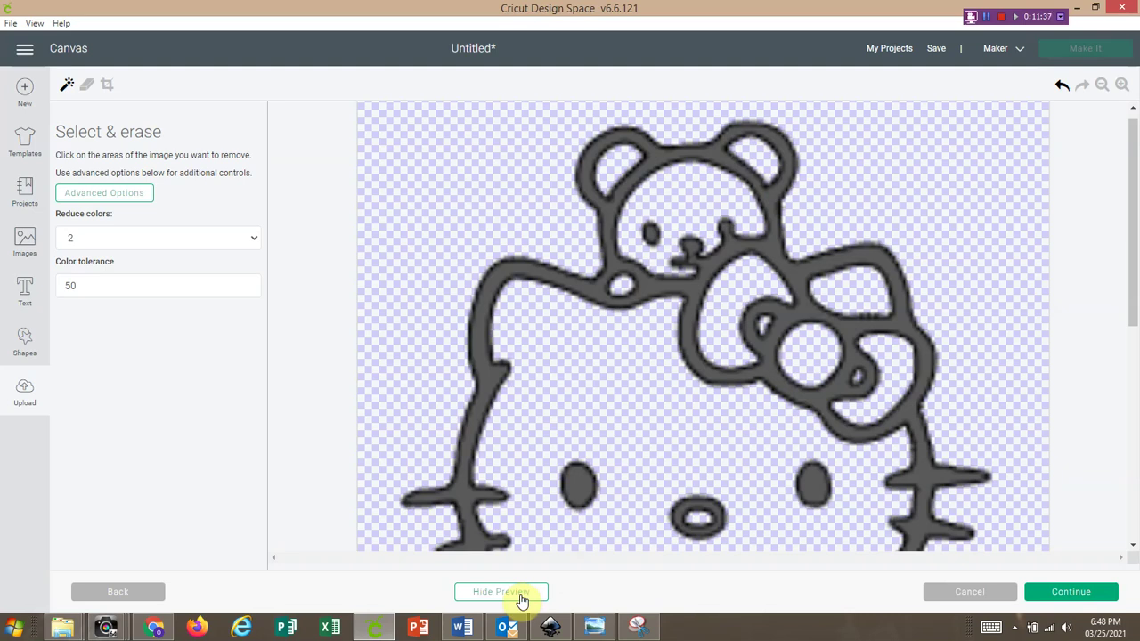
{"action": "left_click", "coordinate": [522, 596]}
- Continue to the upload type selection for the Hello Kitty image and cancel the upload
{"action": "left_click", "coordinate": [1101, 85]}
{"action": "left_click", "coordinate": [1101, 84]}
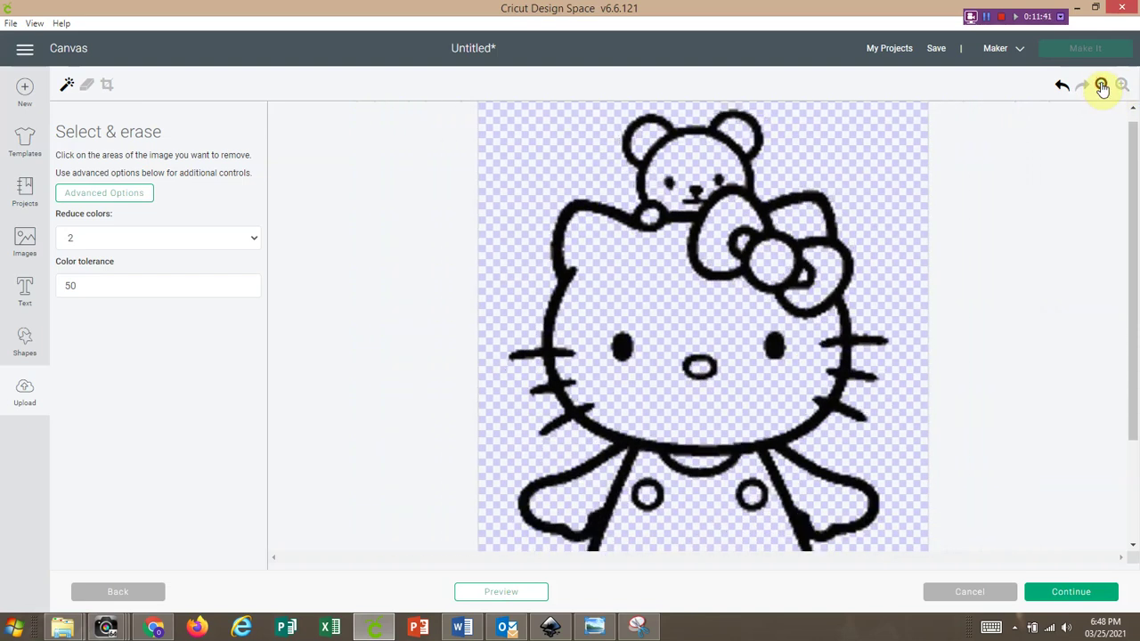
{"action": "left_click", "coordinate": [1050, 587]}
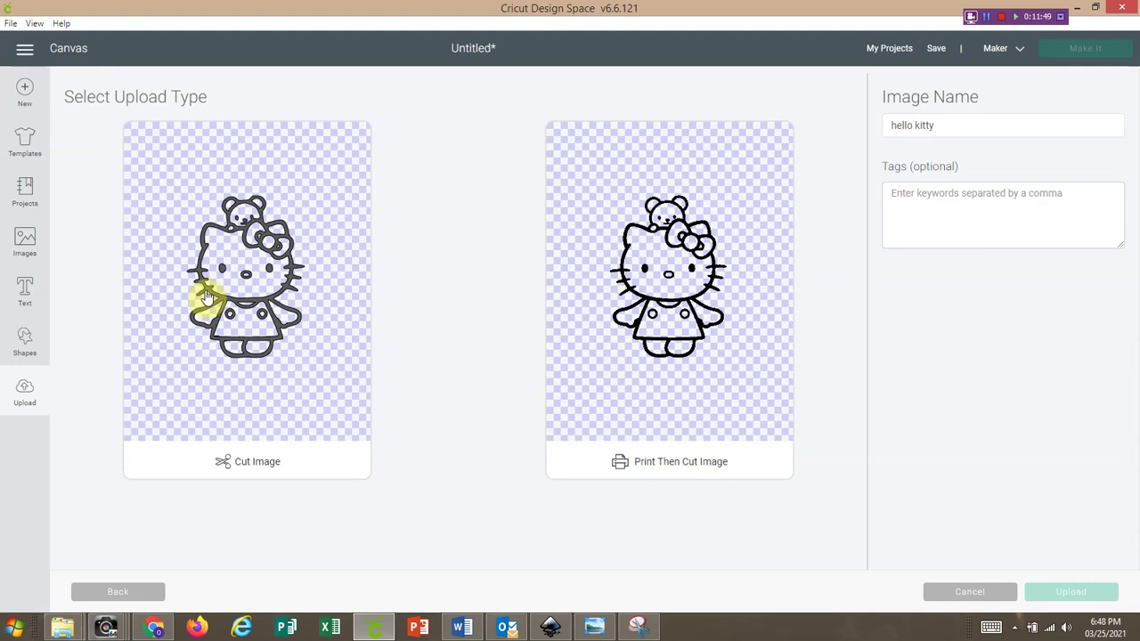
{"action": "left_click", "coordinate": [987, 594]}
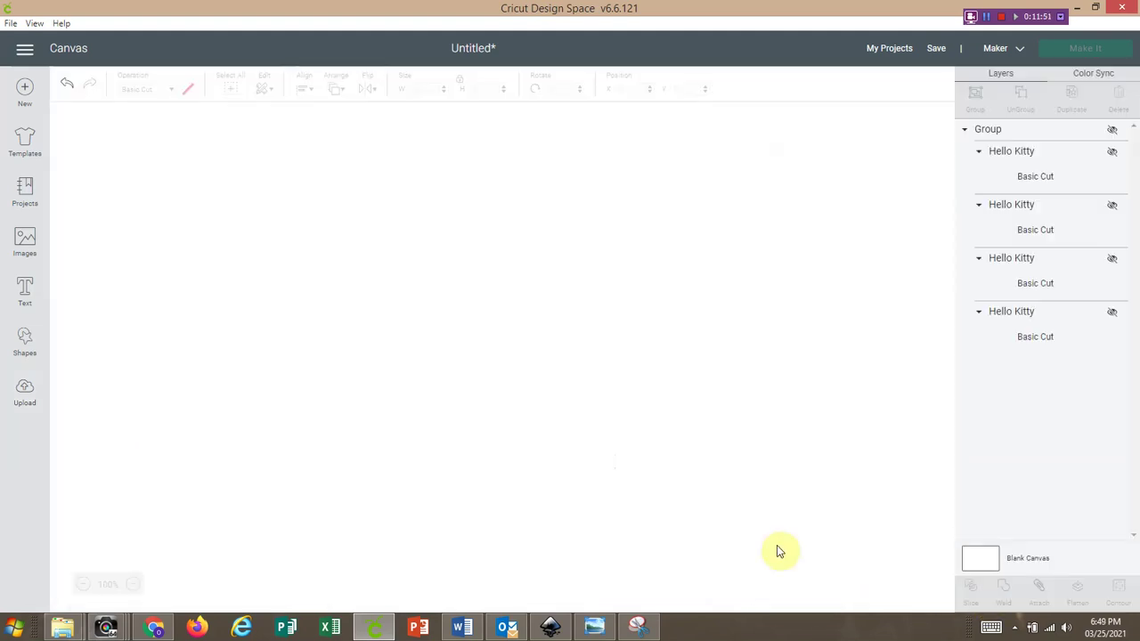
- Upload the hornet mascot picture, found by searching the Desktop for "hornet", as a Simple image and open it for cleanup
{"action": "left_click", "coordinate": [20, 386]}
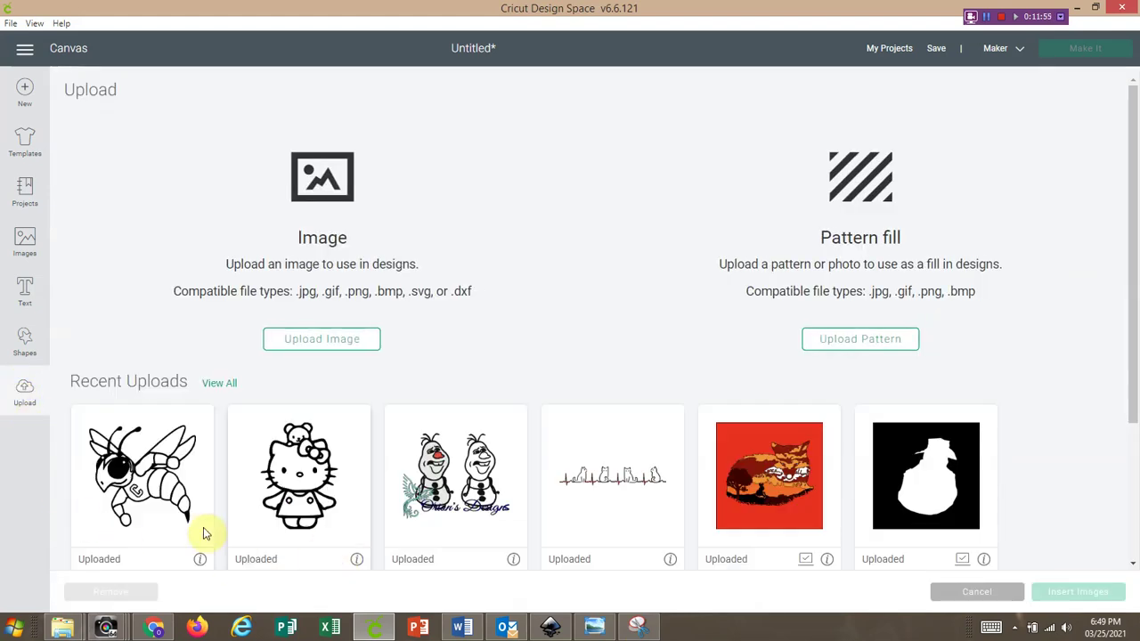
{"action": "left_click", "coordinate": [323, 338]}
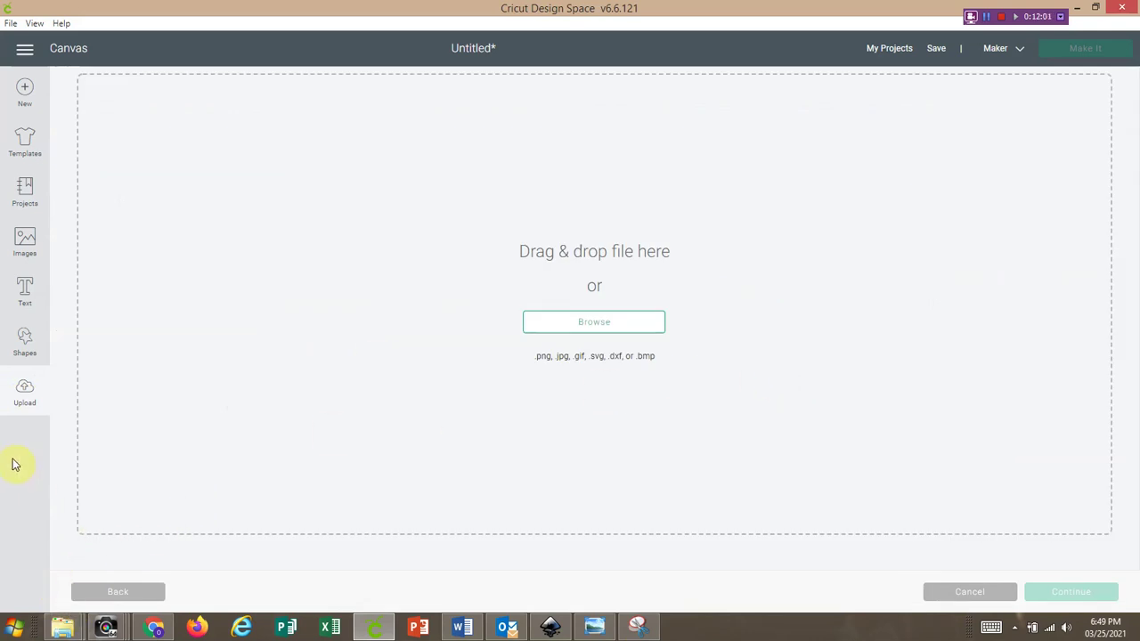
{"action": "left_click", "coordinate": [641, 323]}
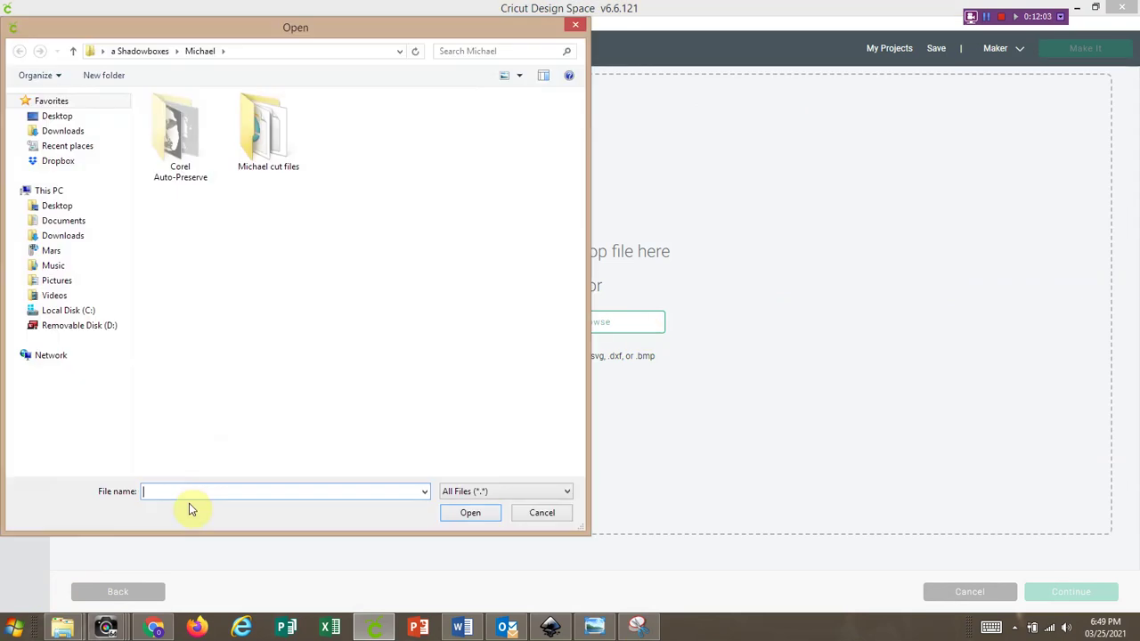
{"action": "left_click", "coordinate": [58, 115]}
{"action": "left_click", "coordinate": [448, 50]}
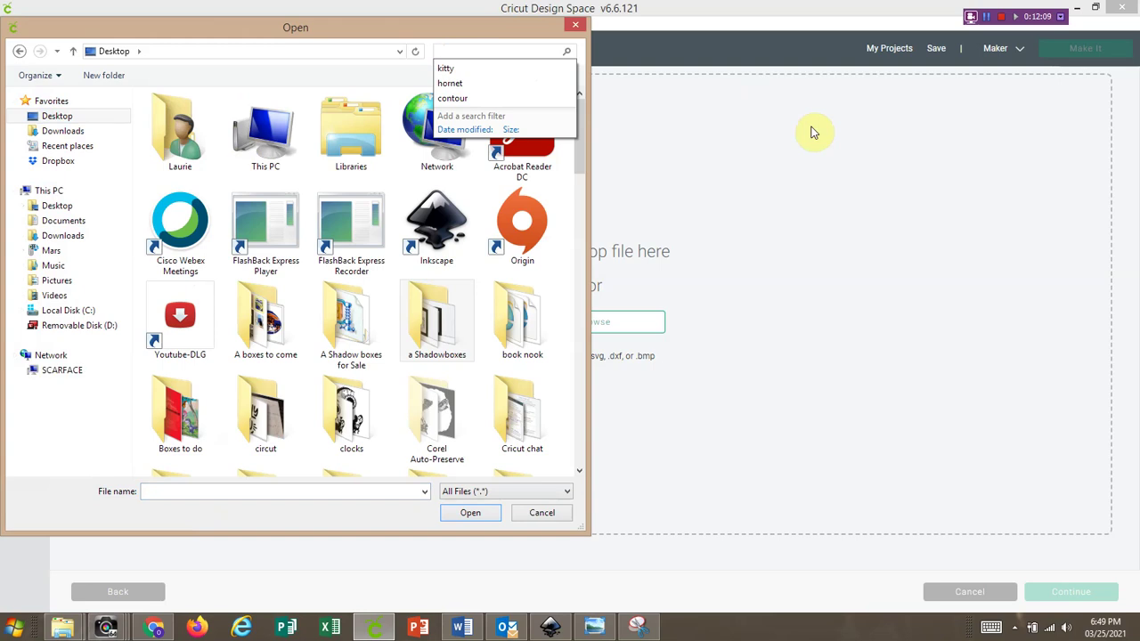
{"action": "left_click", "coordinate": [450, 84]}
{"action": "double_click", "coordinate": [252, 118]}
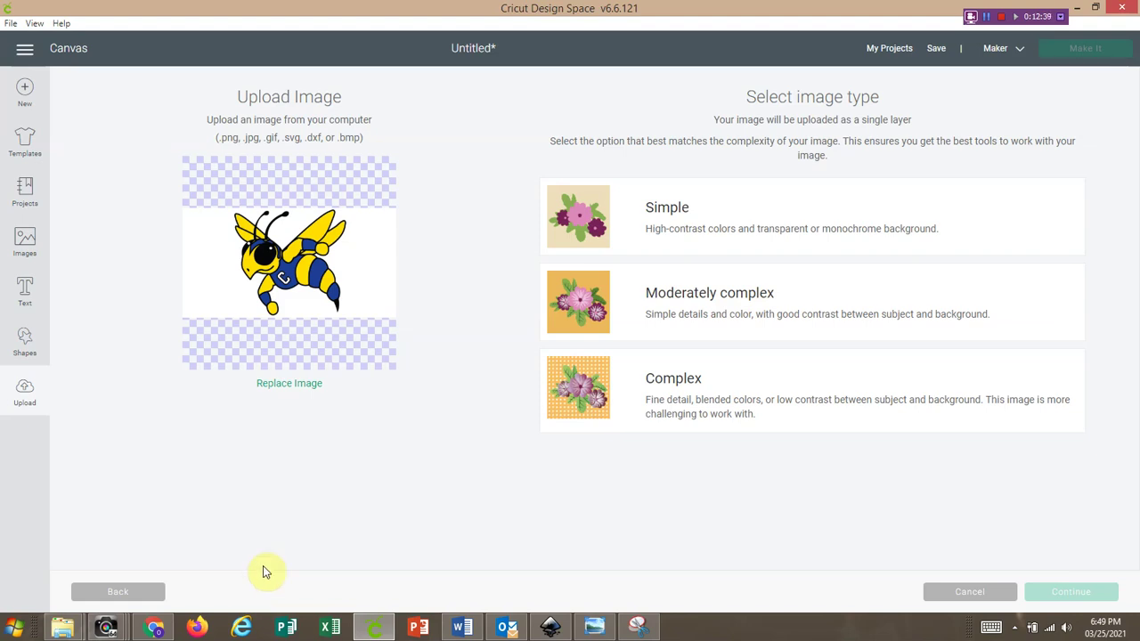
{"action": "left_click", "coordinate": [679, 219]}
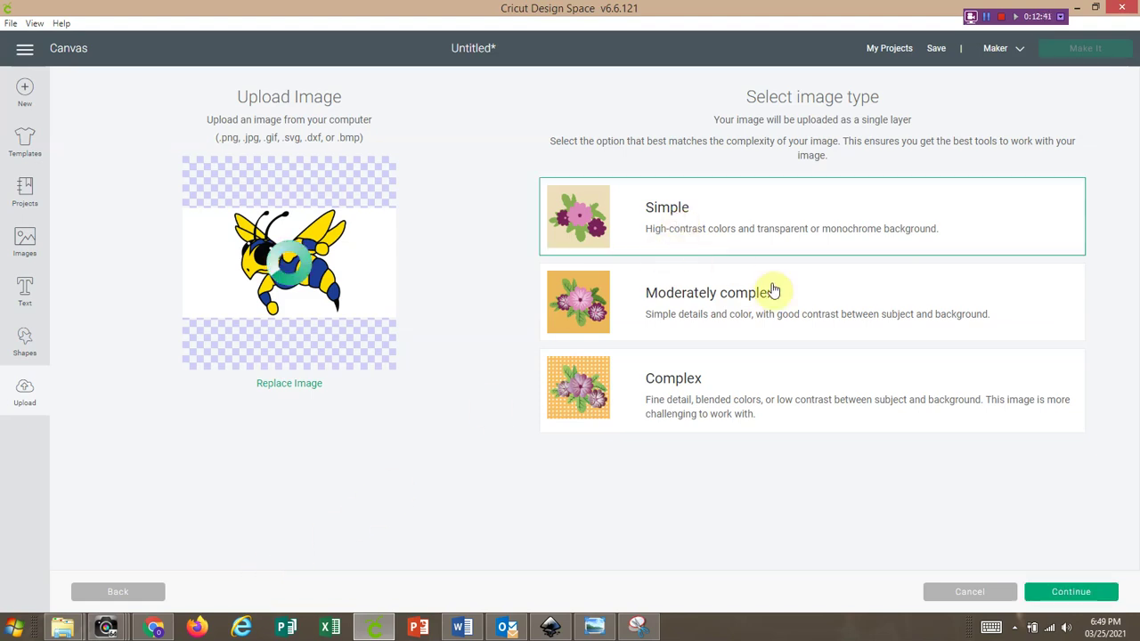
{"action": "left_click", "coordinate": [1073, 593]}
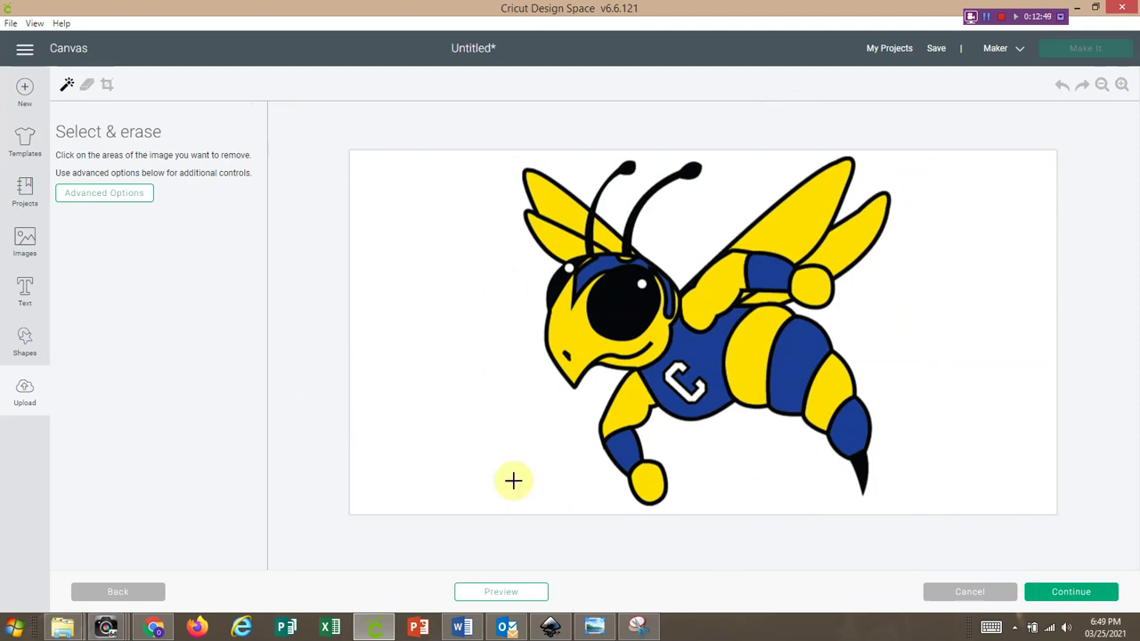
- Crop the hornet image to trim the blank white margins on both sides
{"action": "left_click", "coordinate": [107, 87]}
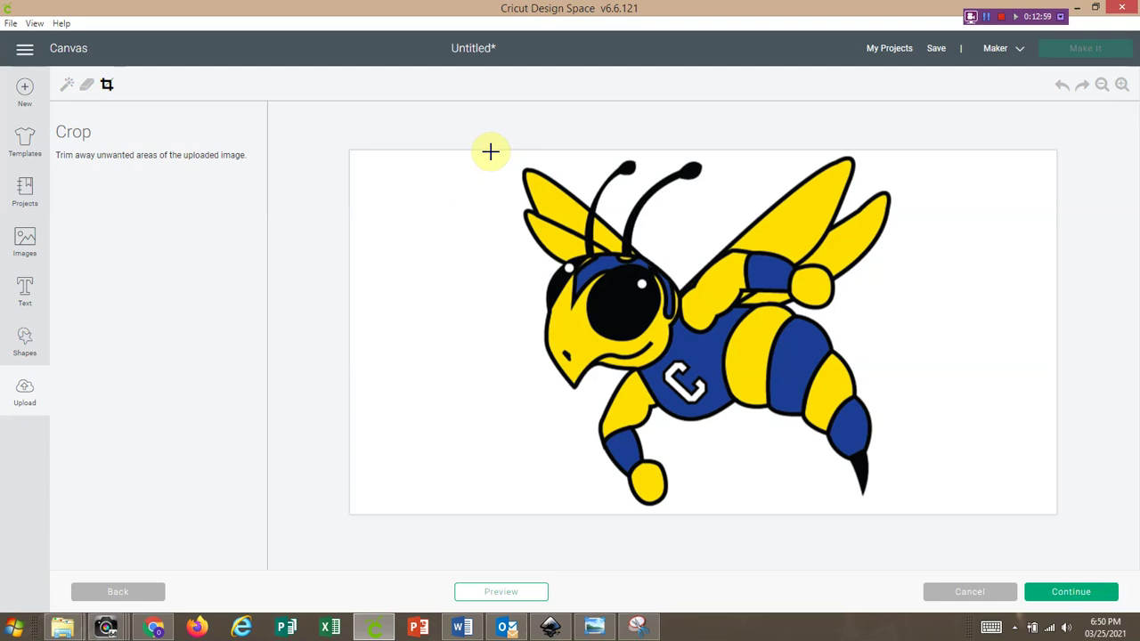
{"action": "left_click_drag", "start_coordinate": [490, 151], "coordinate": [922, 522]}
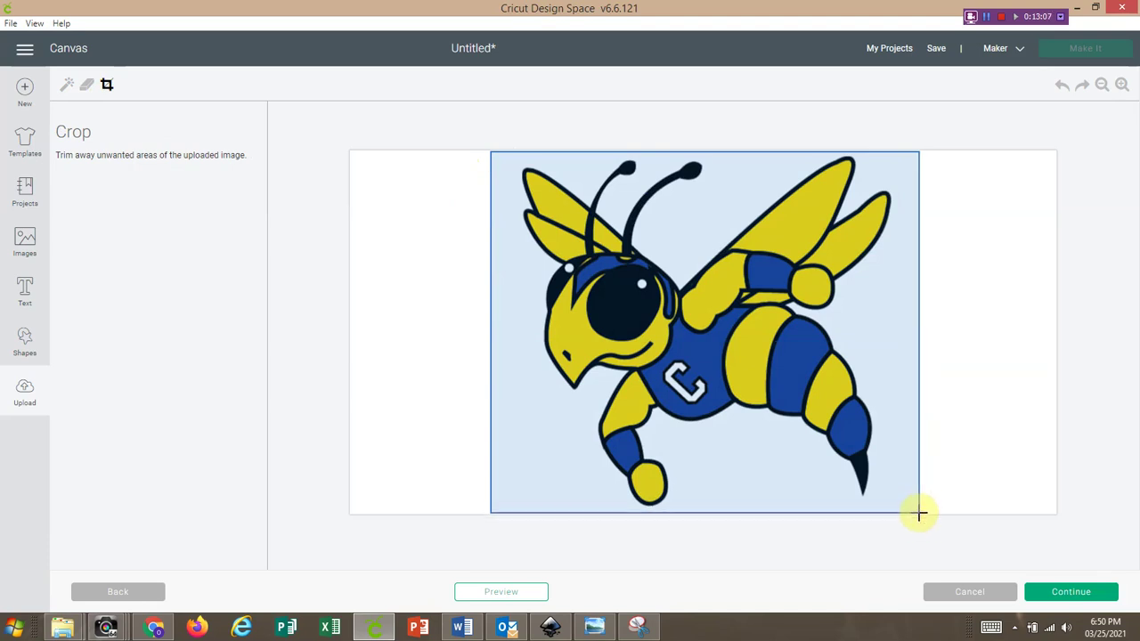
{"action": "left_click", "coordinate": [918, 511]}
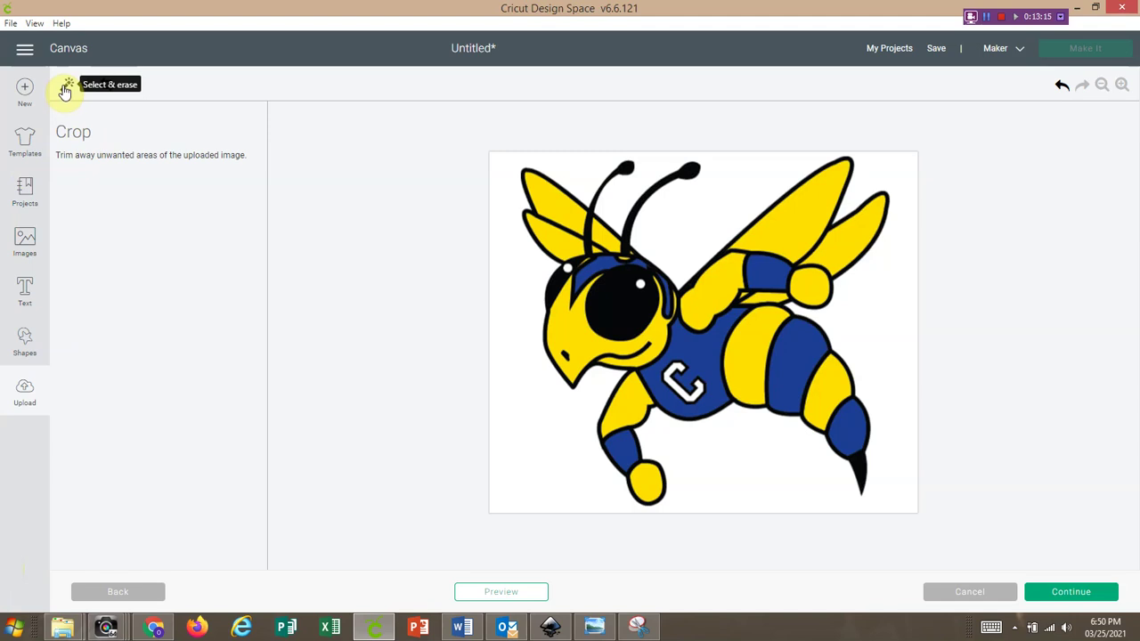
- Set the color tolerance to 50 in the advanced options of Select & erase
{"action": "left_click", "coordinate": [65, 89]}
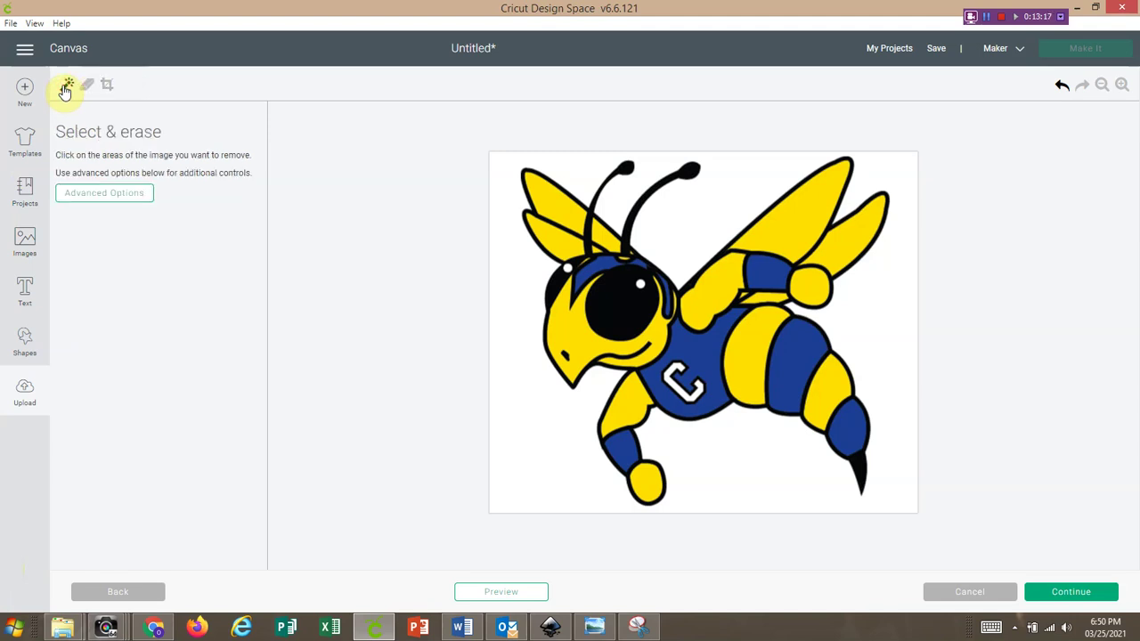
{"action": "left_click", "coordinate": [131, 204]}
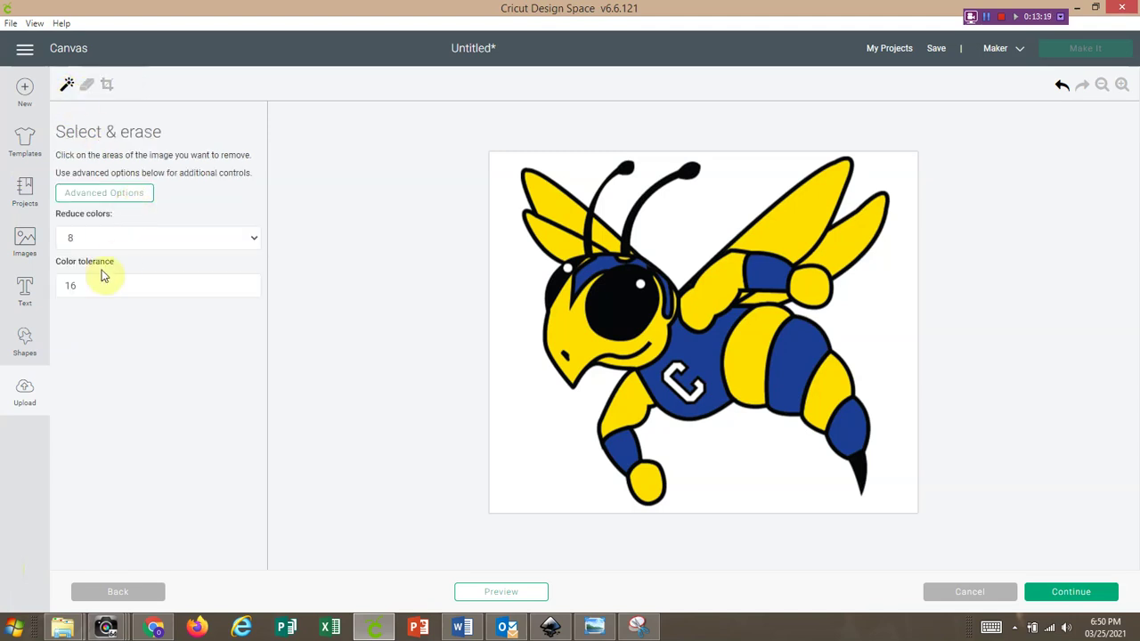
{"action": "left_click", "coordinate": [78, 284]}
{"action": "left_click_drag", "start_coordinate": [78, 284], "coordinate": [32, 289]}
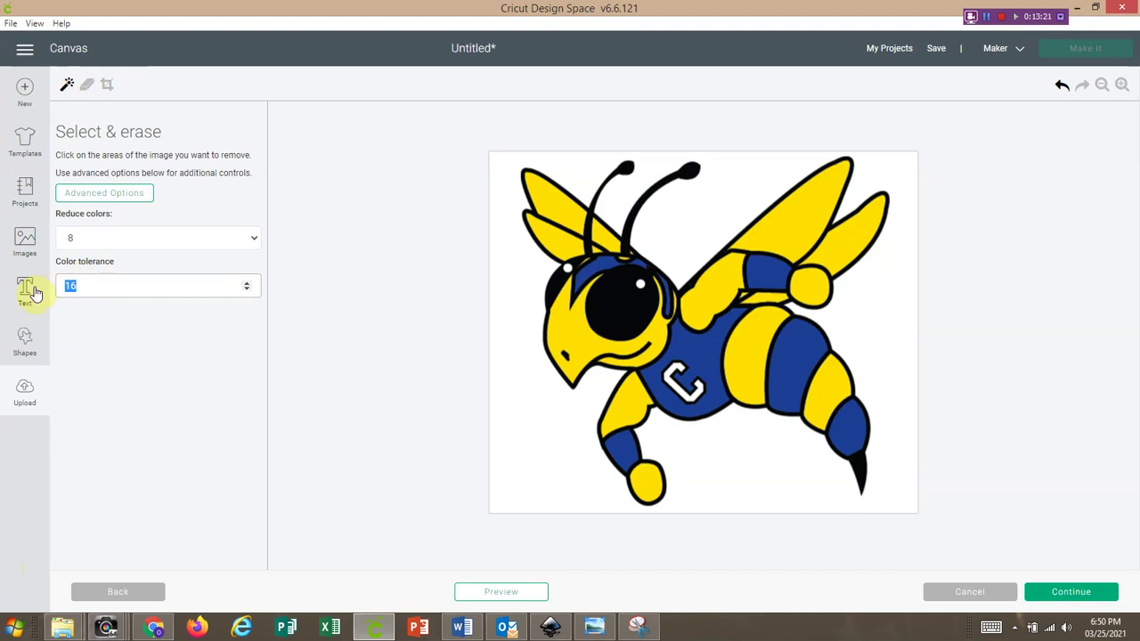
{"action": "type", "text": "50"}
- Try reducing the hornet image to 2 colors and return the color reduction to Unmodified
{"action": "left_click", "coordinate": [84, 242]}
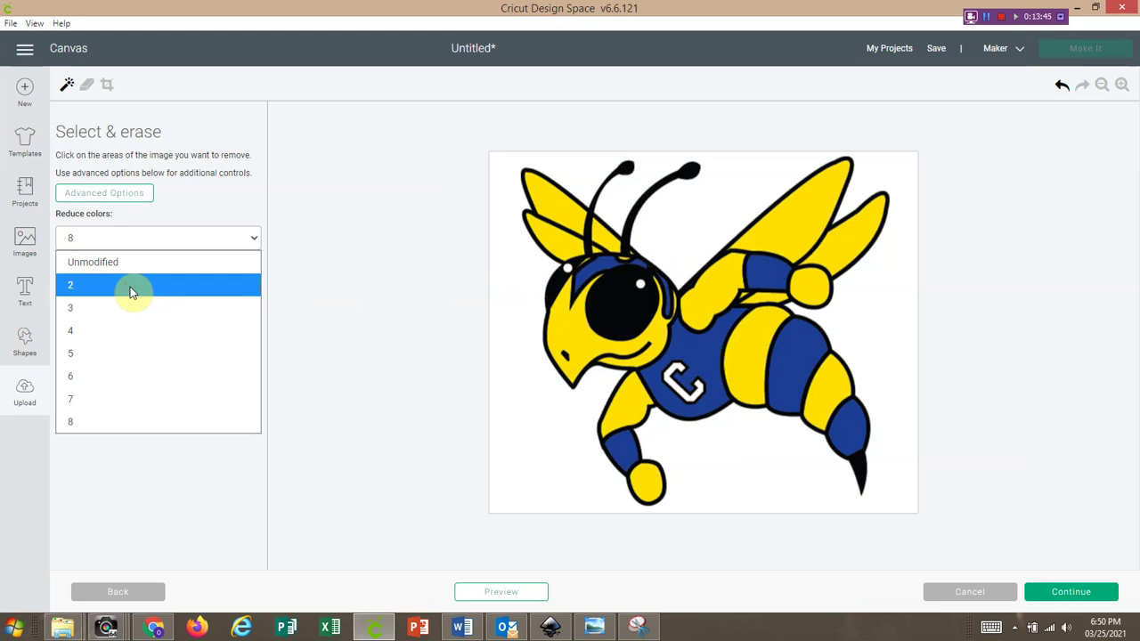
{"action": "left_click", "coordinate": [130, 292]}
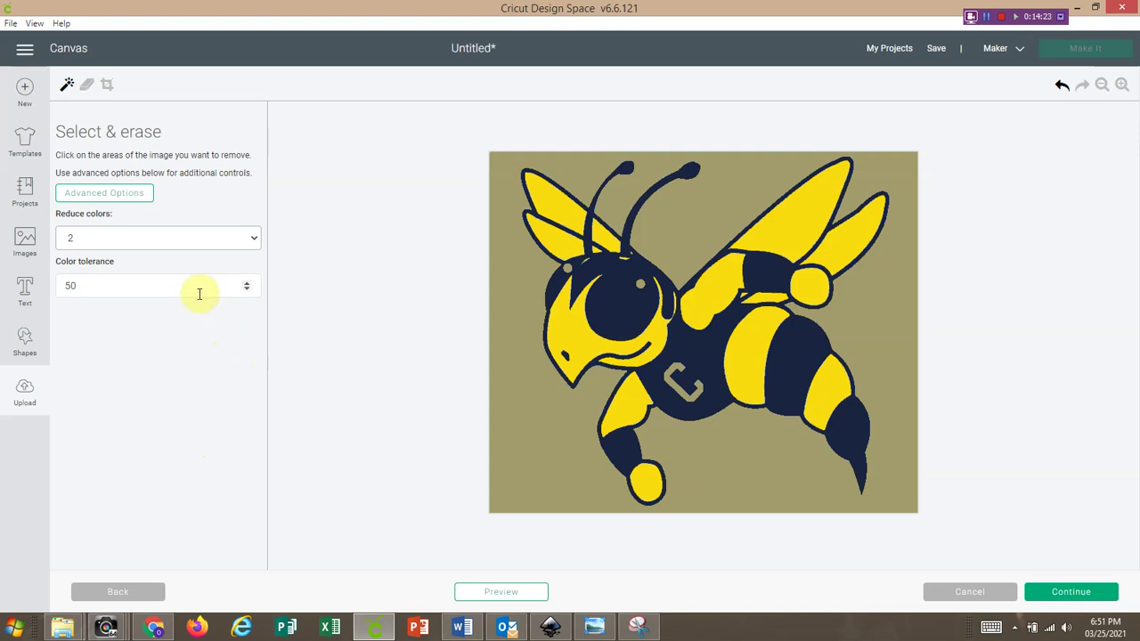
{"action": "left_click", "coordinate": [253, 239]}
{"action": "left_click", "coordinate": [170, 265]}
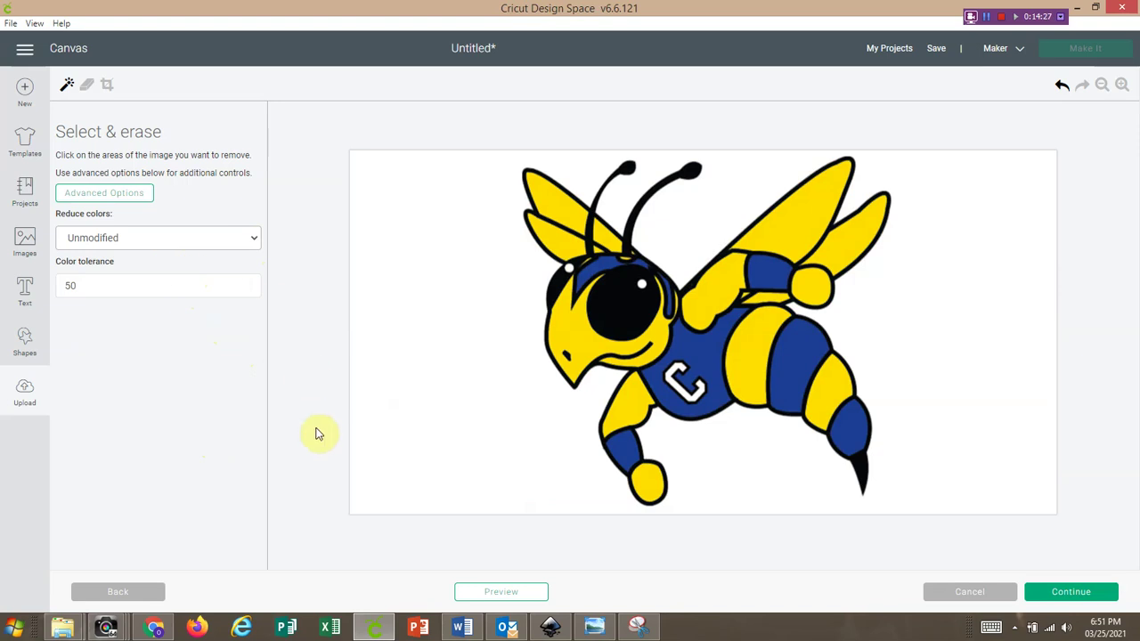
- Crop the blank side margins off the restored hornet image and reduce its colors to 4
{"action": "left_click", "coordinate": [107, 83]}
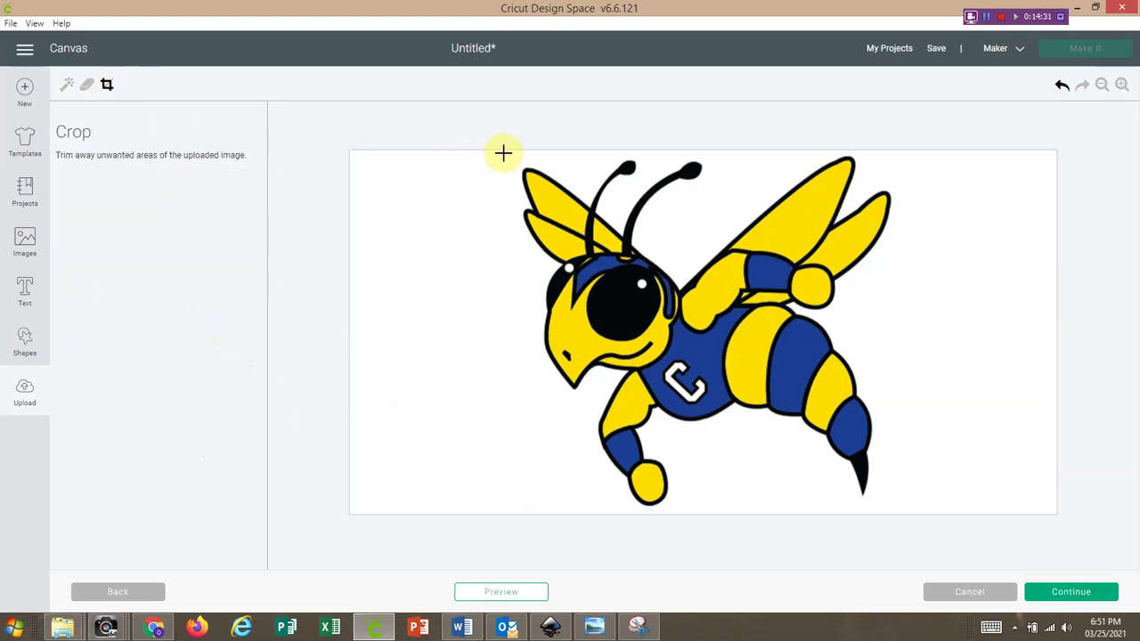
{"action": "left_click_drag", "start_coordinate": [504, 154], "coordinate": [899, 515]}
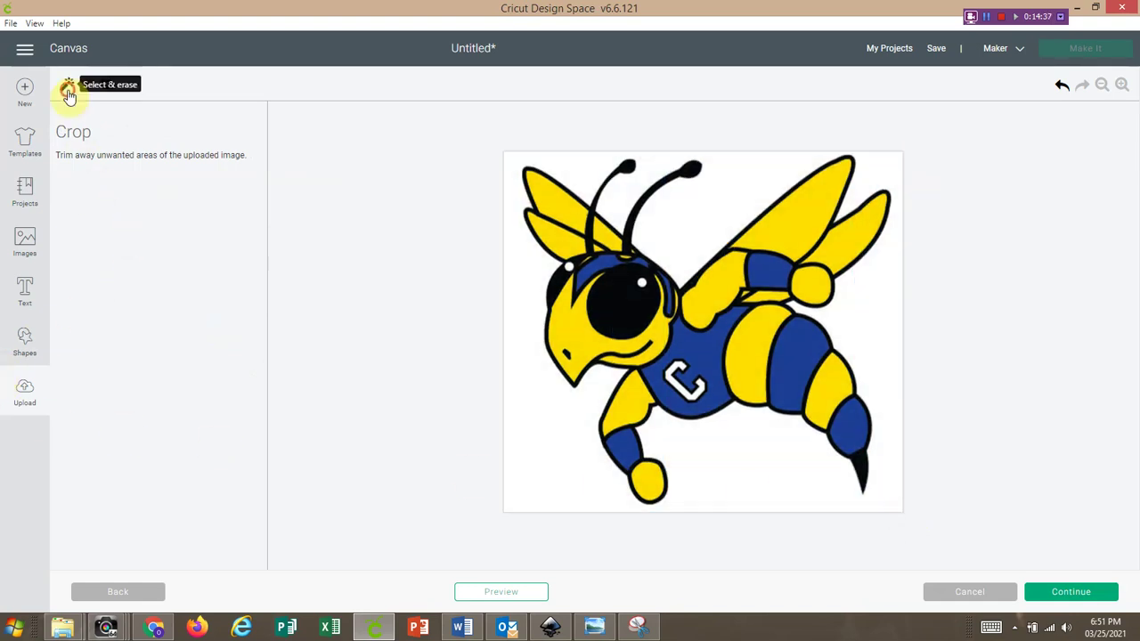
{"action": "left_click", "coordinate": [67, 83]}
{"action": "left_click", "coordinate": [116, 242]}
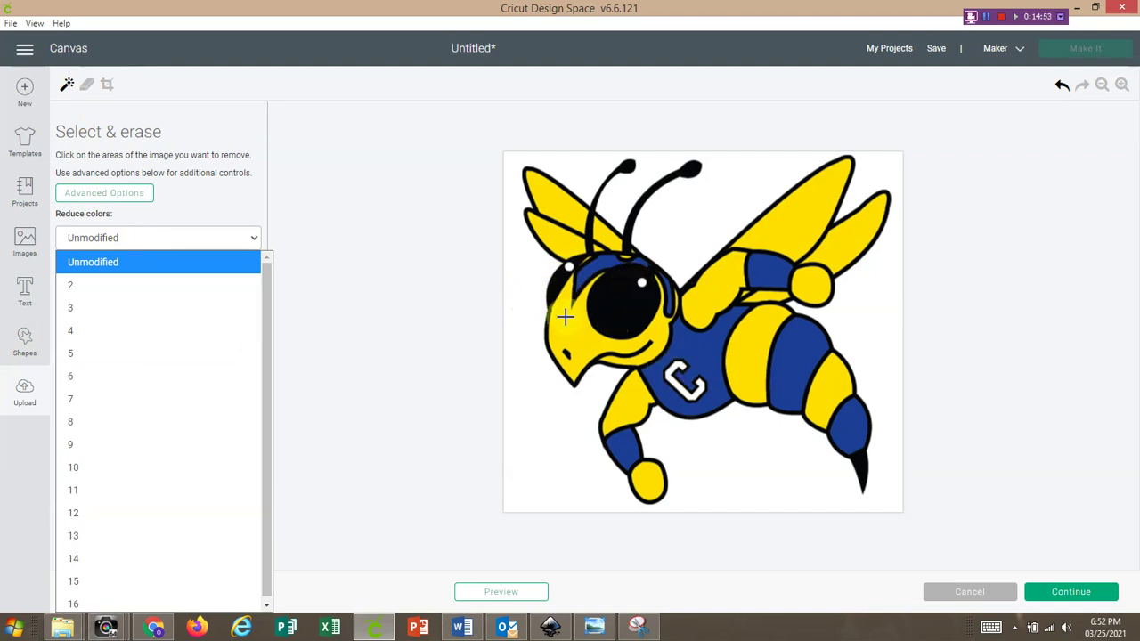
{"action": "left_click", "coordinate": [71, 339]}
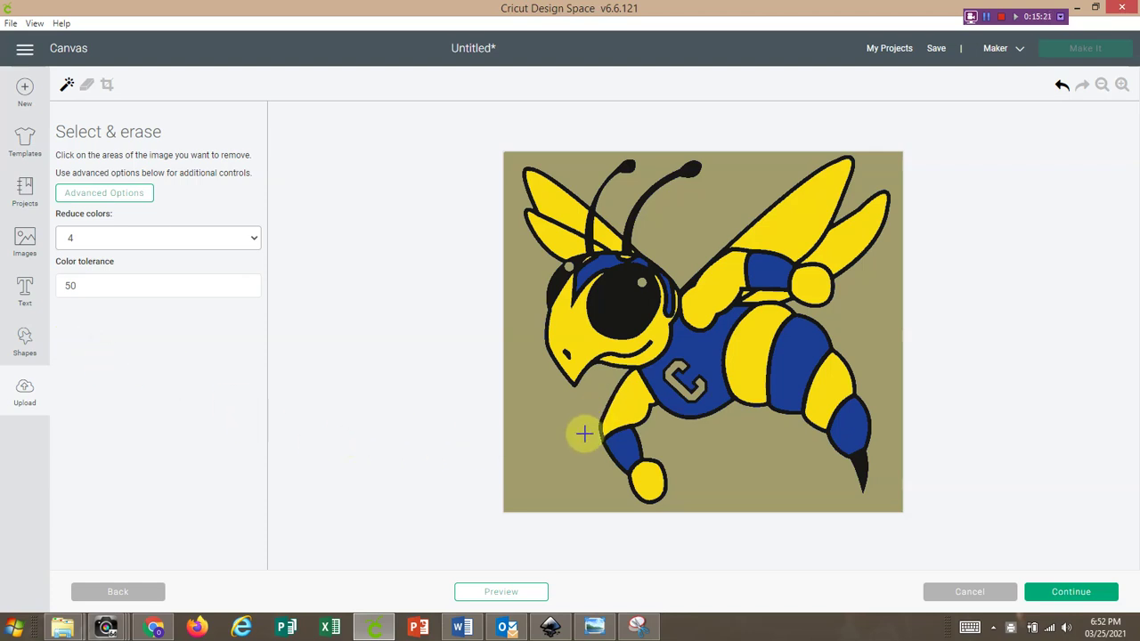
- Erase the olive background and the yellow fills of the two wings behind the head and the face
{"action": "left_click", "coordinate": [533, 309]}
{"action": "left_click", "coordinate": [553, 229]}
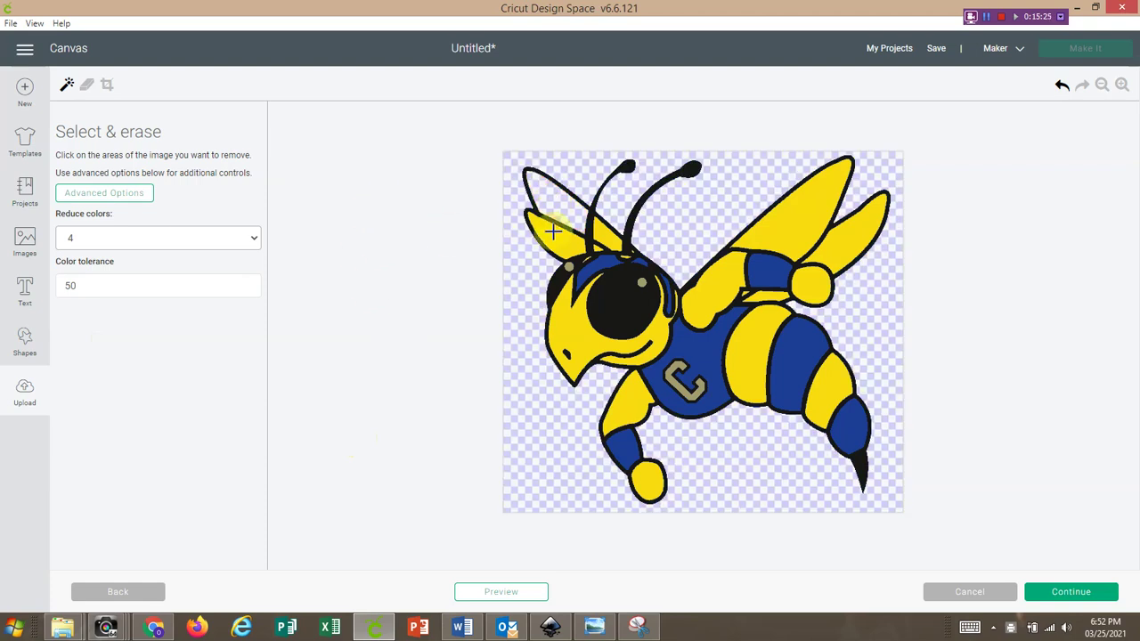
{"action": "left_click", "coordinate": [575, 324]}
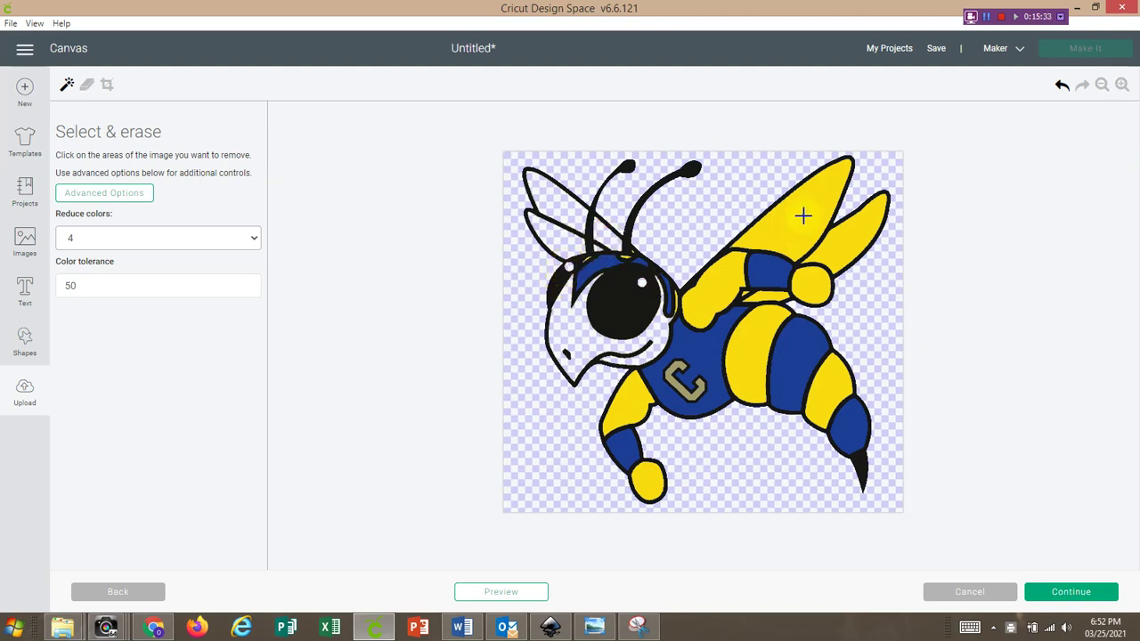
- Erase the fills of the two large rear wings, the raised arm with its hand and cuff, and the blue torso
{"action": "left_click", "coordinate": [803, 213]}
{"action": "left_click", "coordinate": [852, 248]}
{"action": "left_click", "coordinate": [820, 280]}
{"action": "left_click", "coordinate": [771, 268]}
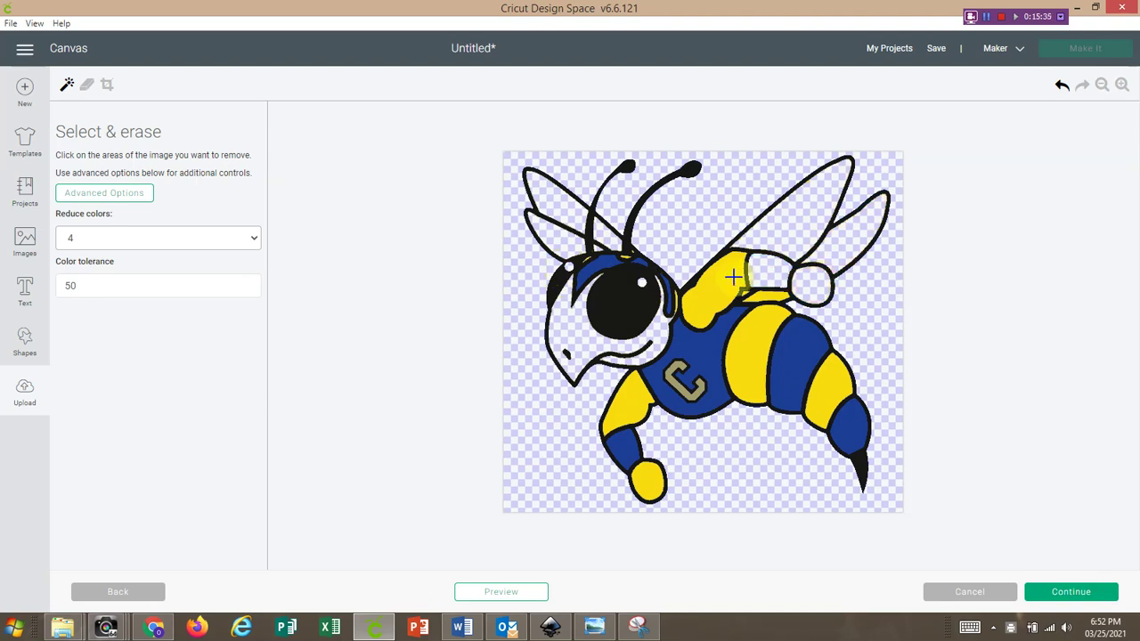
{"action": "left_click", "coordinate": [732, 277]}
{"action": "left_click", "coordinate": [701, 337]}
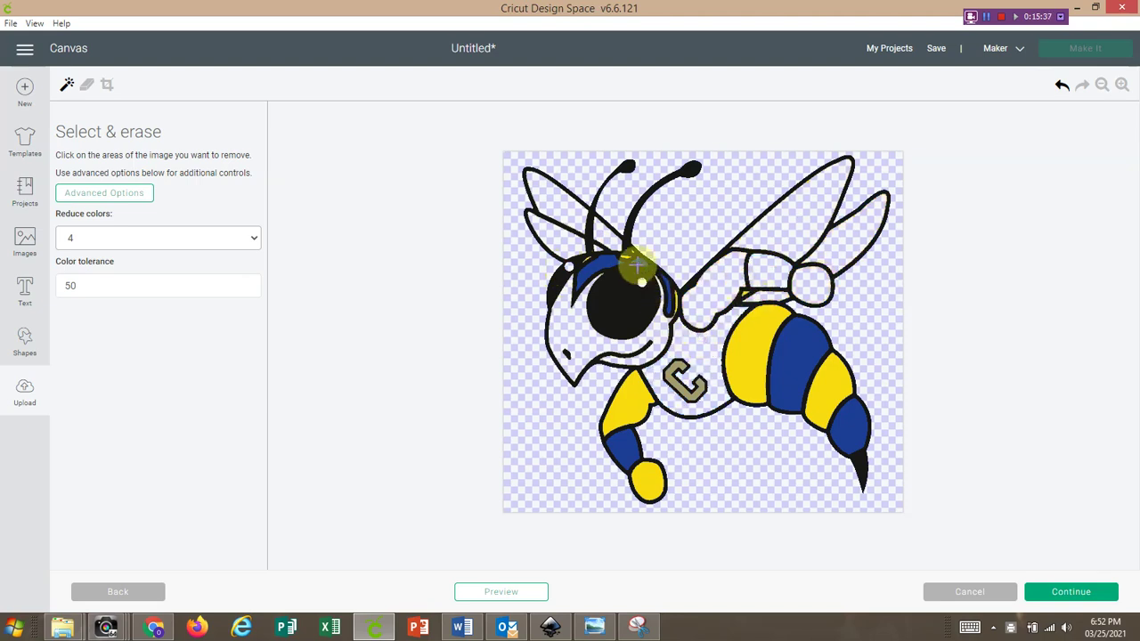
- Erase the blue markings on the head and the fills of the lowered arm, its cuff and hand
{"action": "left_click", "coordinate": [609, 260]}
{"action": "left_click", "coordinate": [636, 258]}
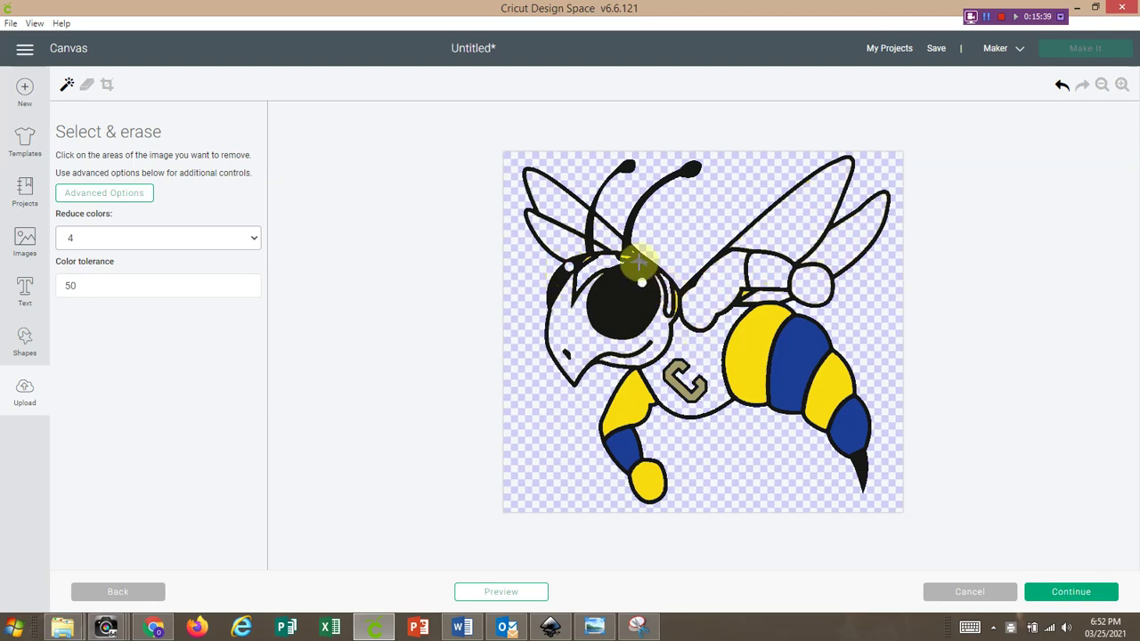
{"action": "left_click", "coordinate": [632, 402]}
{"action": "left_click", "coordinate": [623, 448]}
{"action": "left_click", "coordinate": [647, 480]}
- Erase the yellow and blue fills of the four abdomen stripes
{"action": "left_click", "coordinate": [754, 348]}
{"action": "left_click", "coordinate": [793, 356]}
{"action": "left_click", "coordinate": [829, 399]}
{"action": "left_click", "coordinate": [847, 427]}
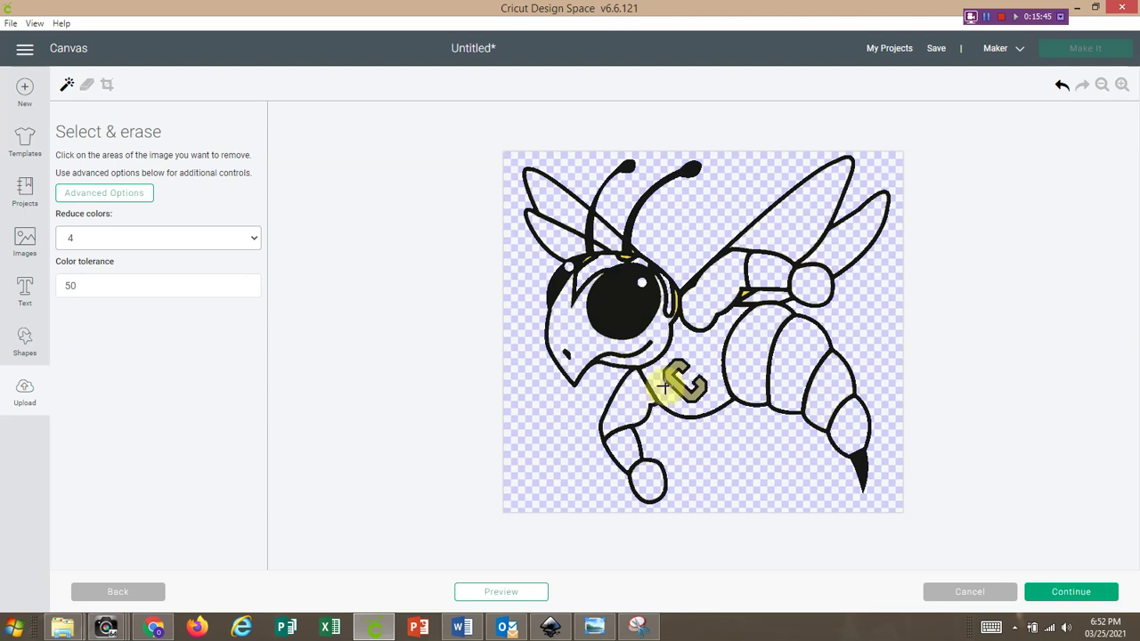
- Erase the fill of the letter C on the hornet's chest and preview the cut shape around the head
{"action": "left_click", "coordinate": [669, 383]}
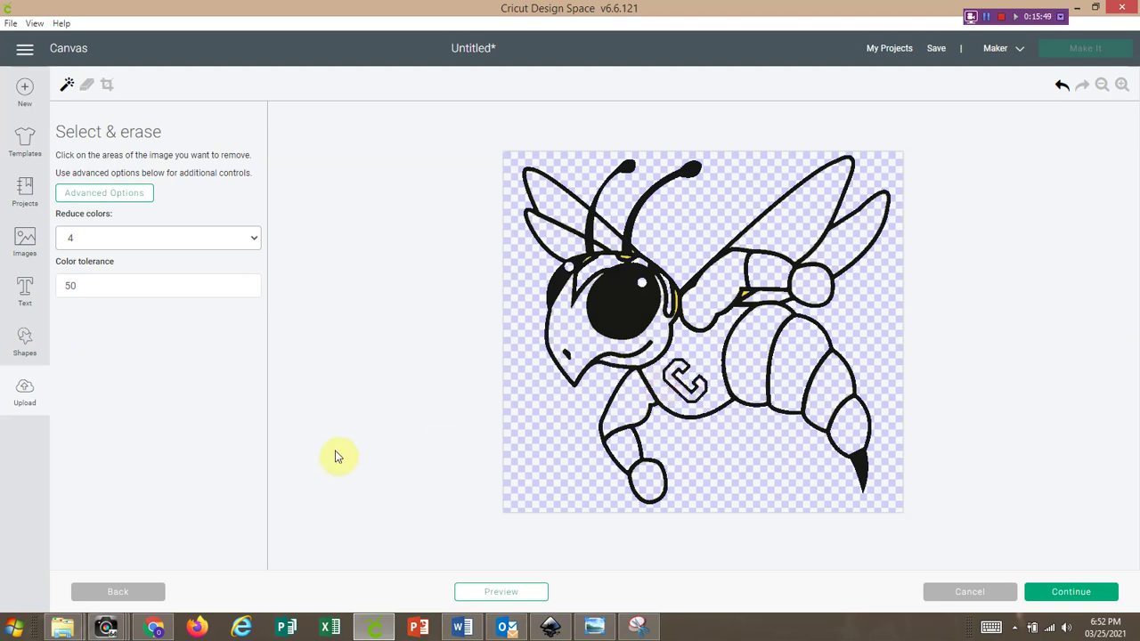
{"action": "left_click", "coordinate": [1122, 84]}
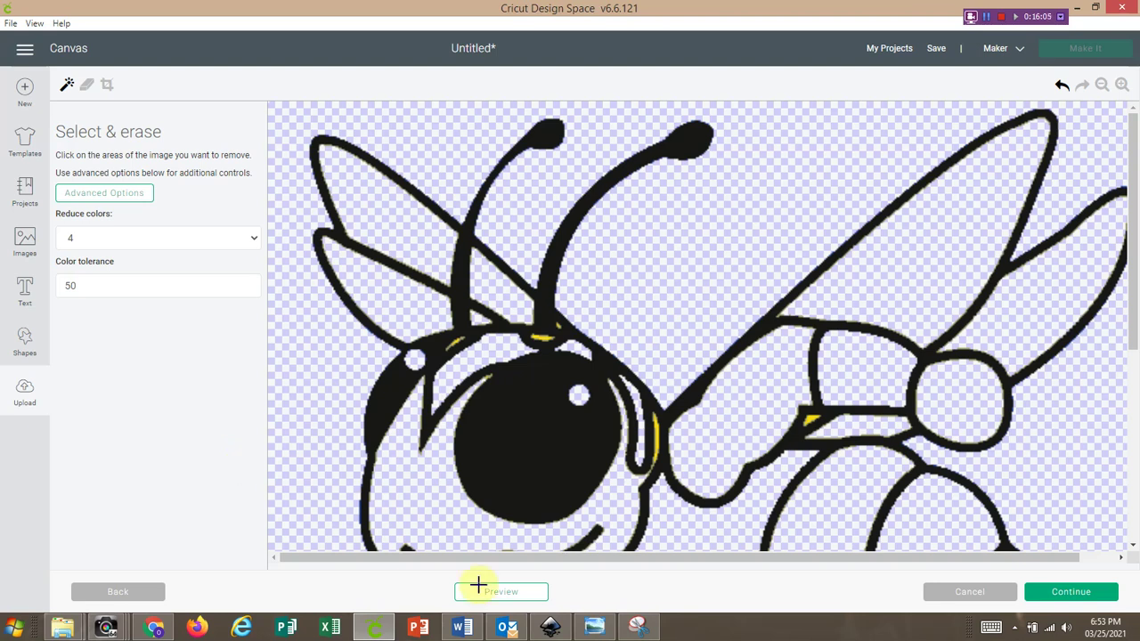
{"action": "left_click", "coordinate": [518, 597]}
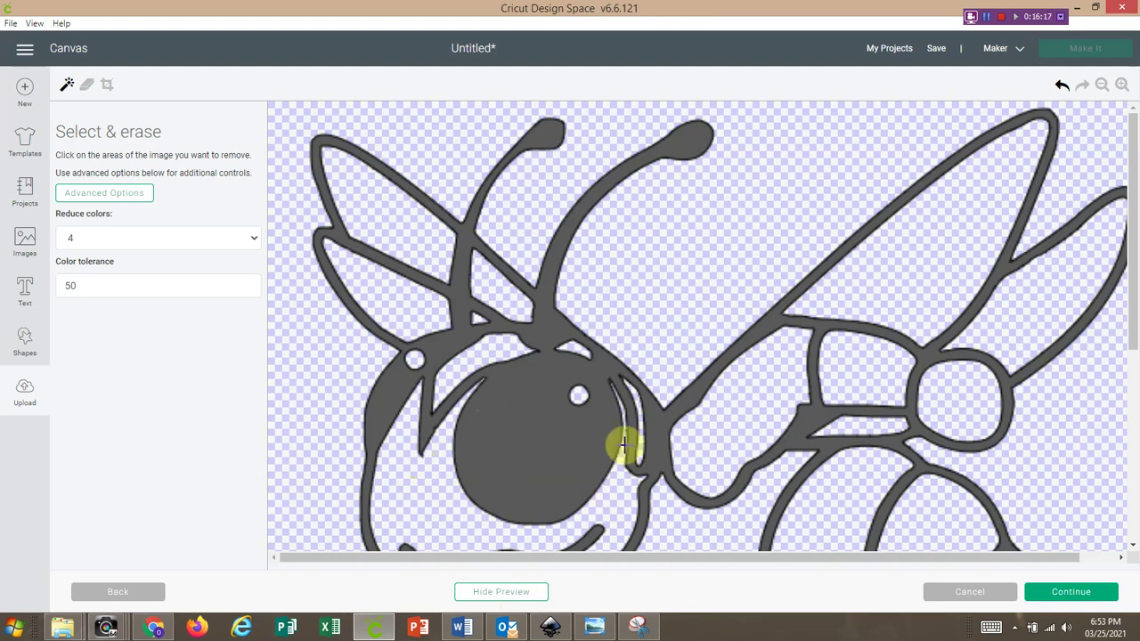
{"action": "left_click", "coordinate": [615, 393]}
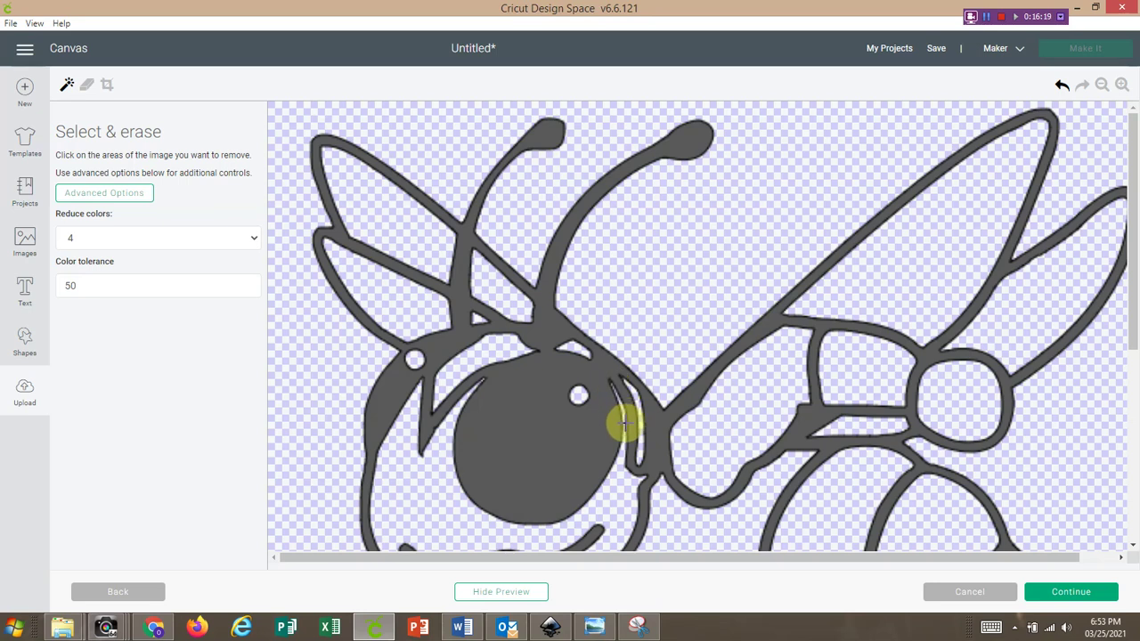
{"action": "left_click", "coordinate": [614, 390]}
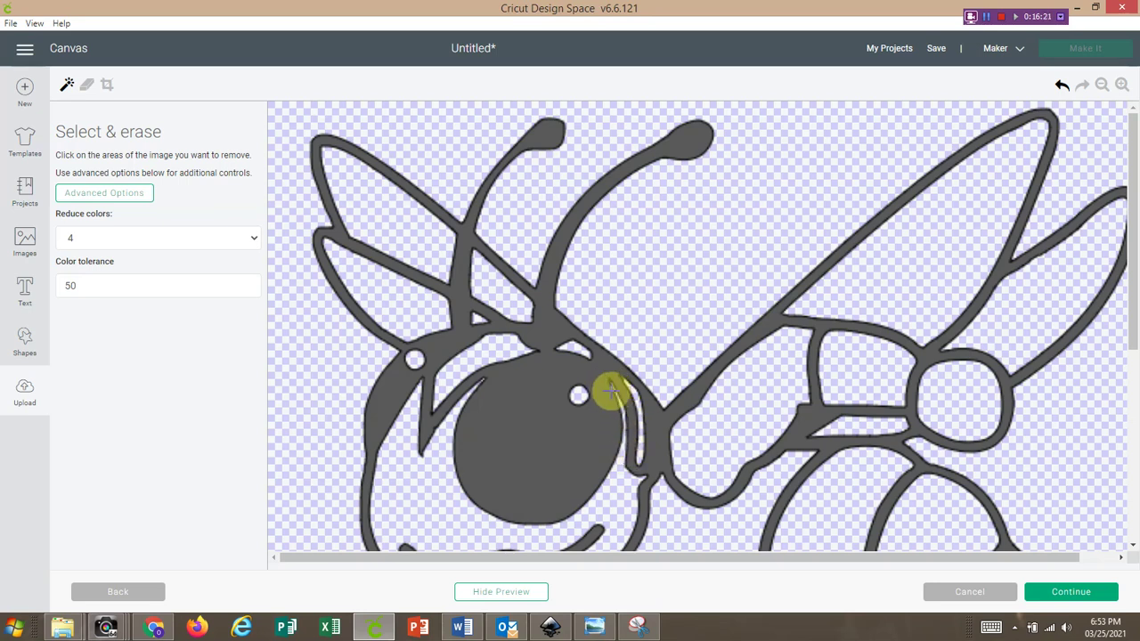
{"action": "left_click", "coordinate": [513, 592]}
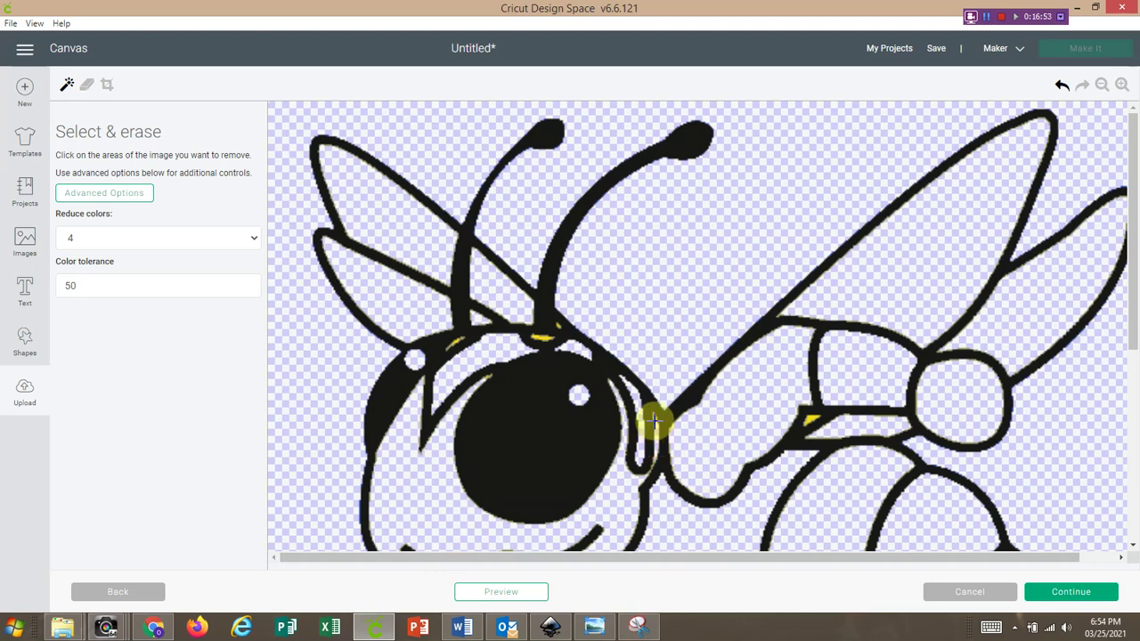
- Erase the yellow sliver at the back edge of the hornet's head and compare the area with the cut preview
{"action": "left_click", "coordinate": [656, 458]}
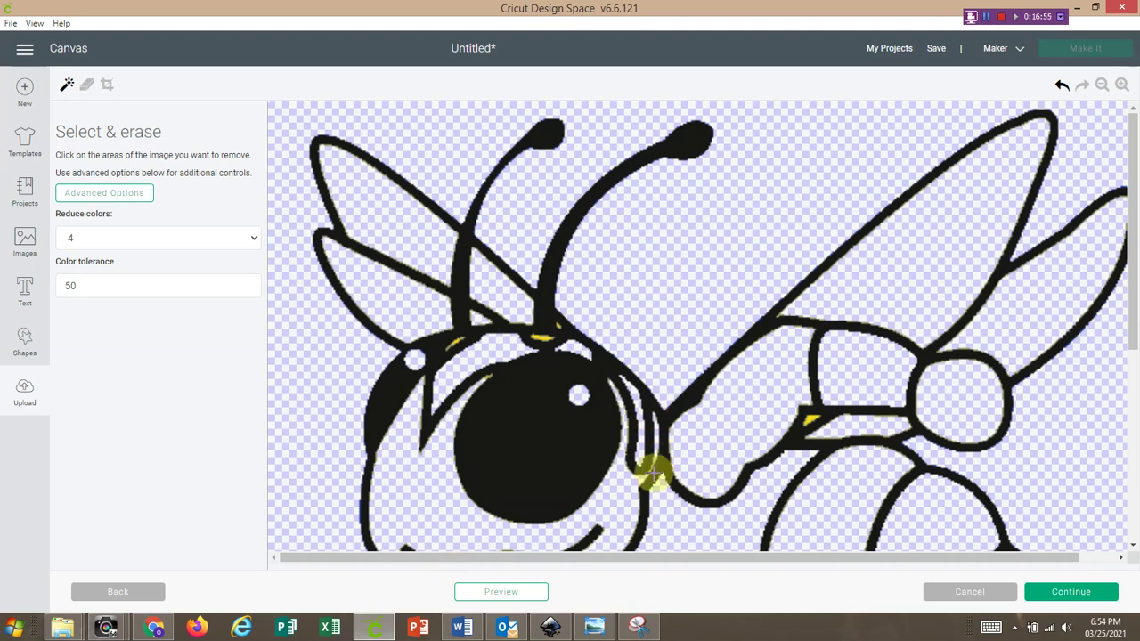
{"action": "left_click", "coordinate": [1122, 85]}
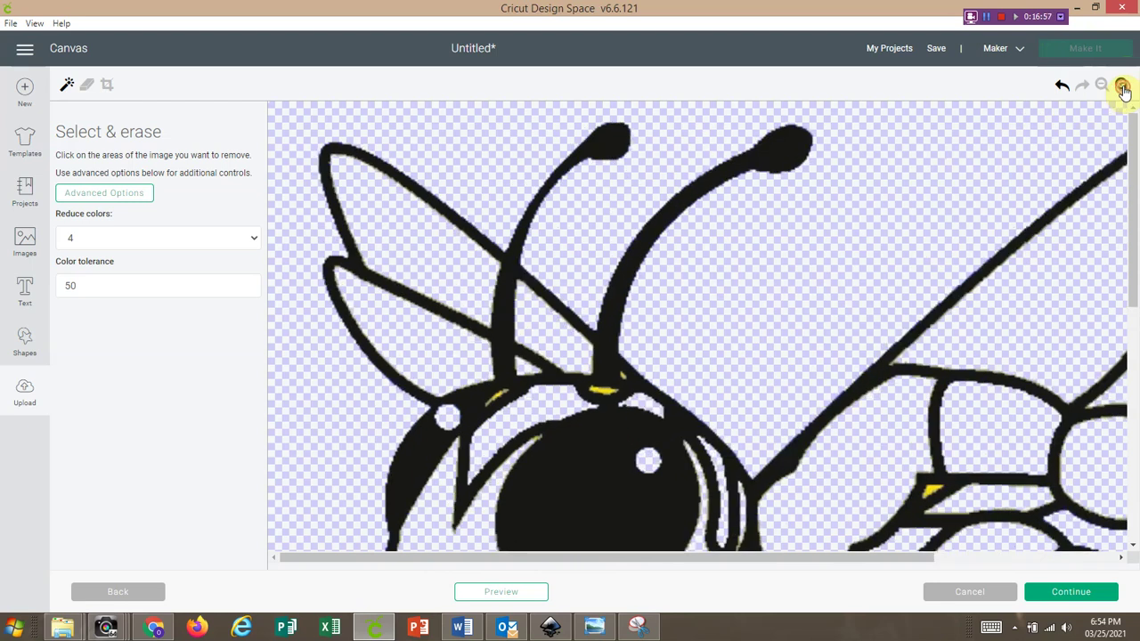
{"action": "left_click_drag", "start_coordinate": [1134, 208], "coordinate": [1094, 310]}
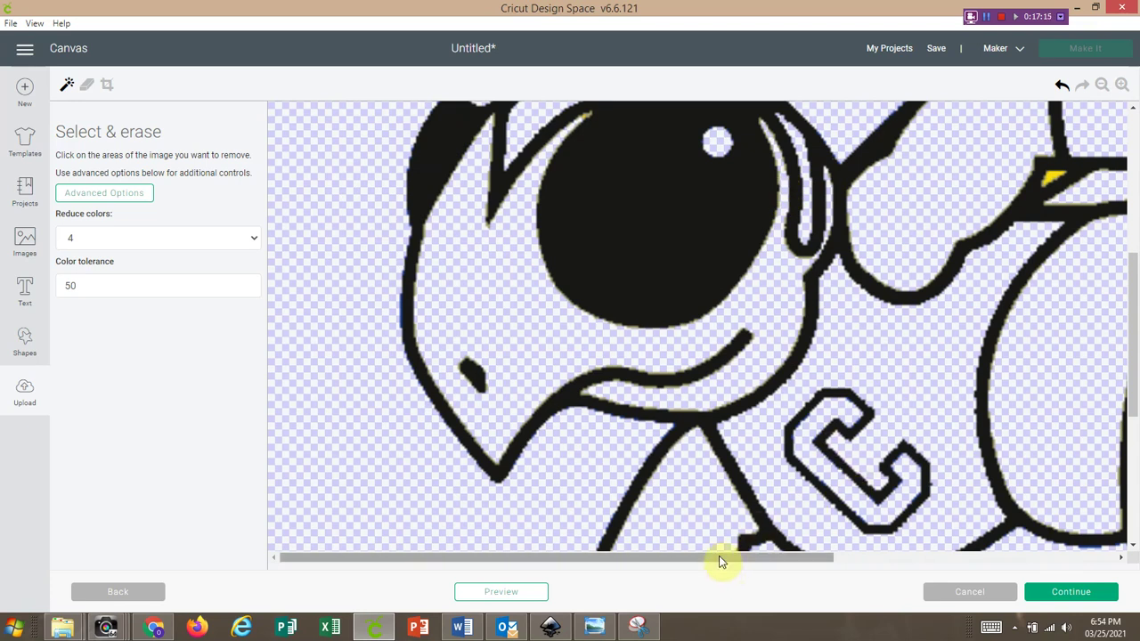
{"action": "left_click", "coordinate": [530, 593]}
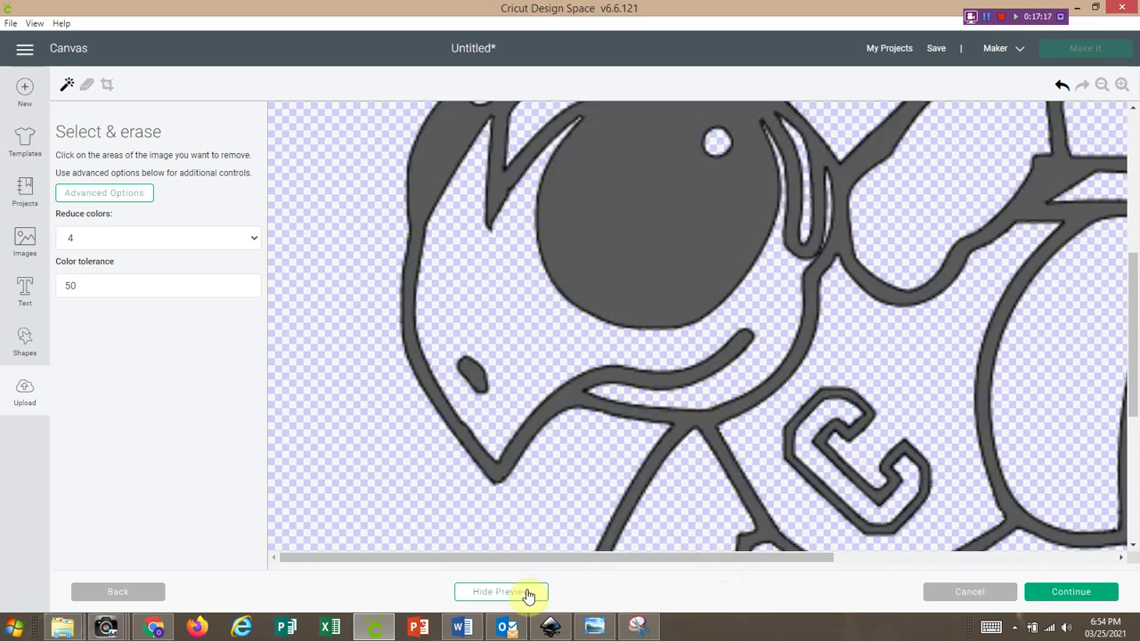
{"action": "left_click", "coordinate": [823, 237]}
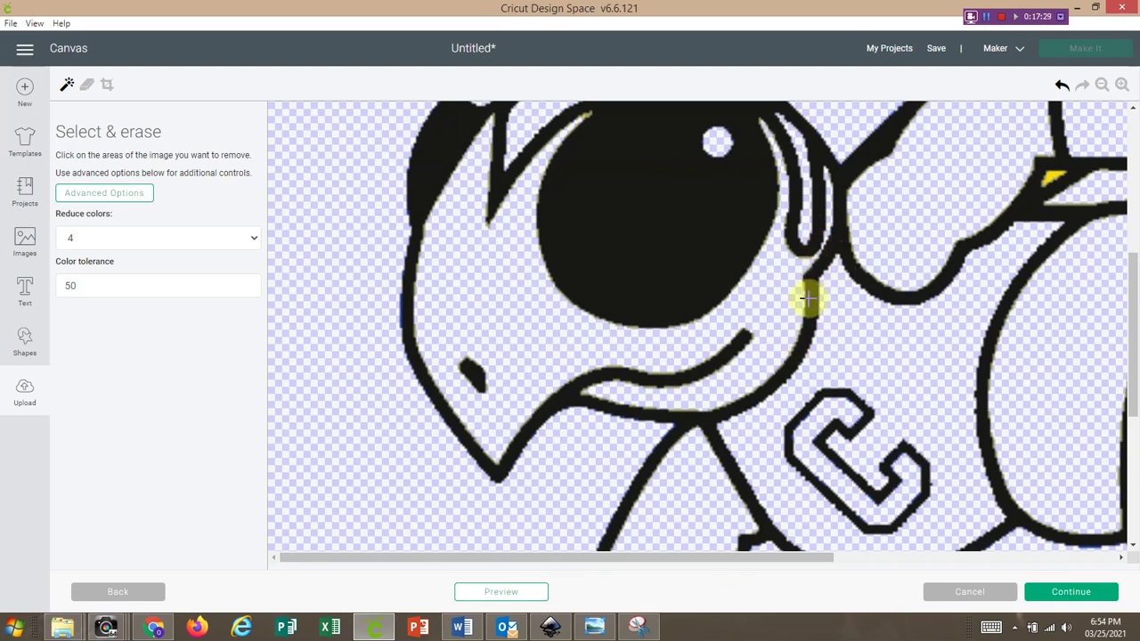
{"action": "left_click", "coordinate": [490, 595]}
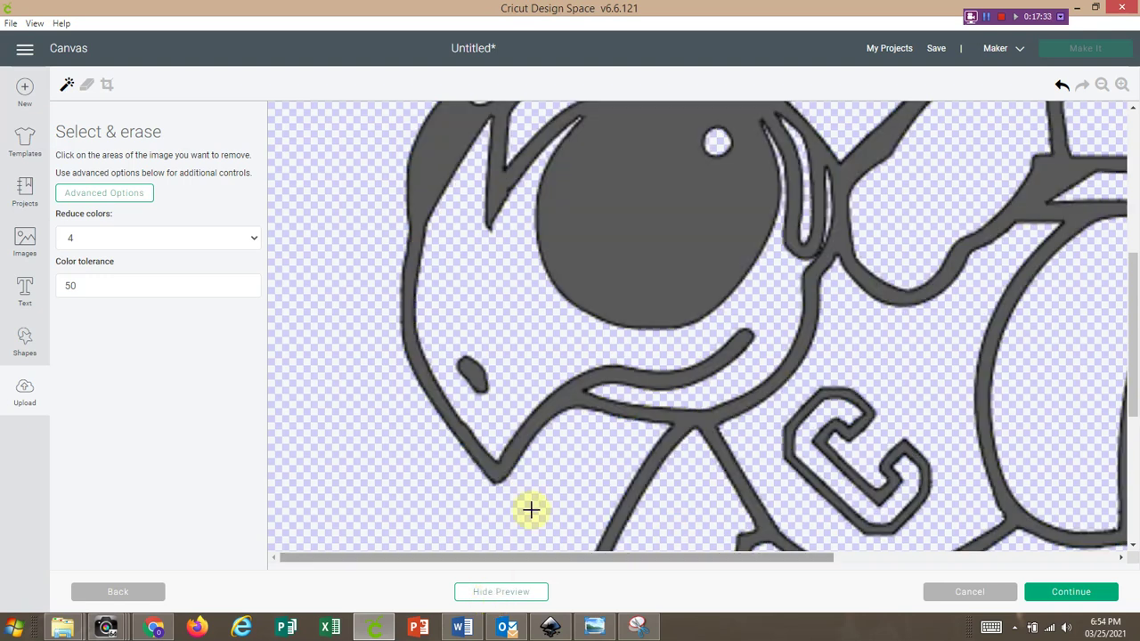
{"action": "left_click", "coordinate": [821, 235]}
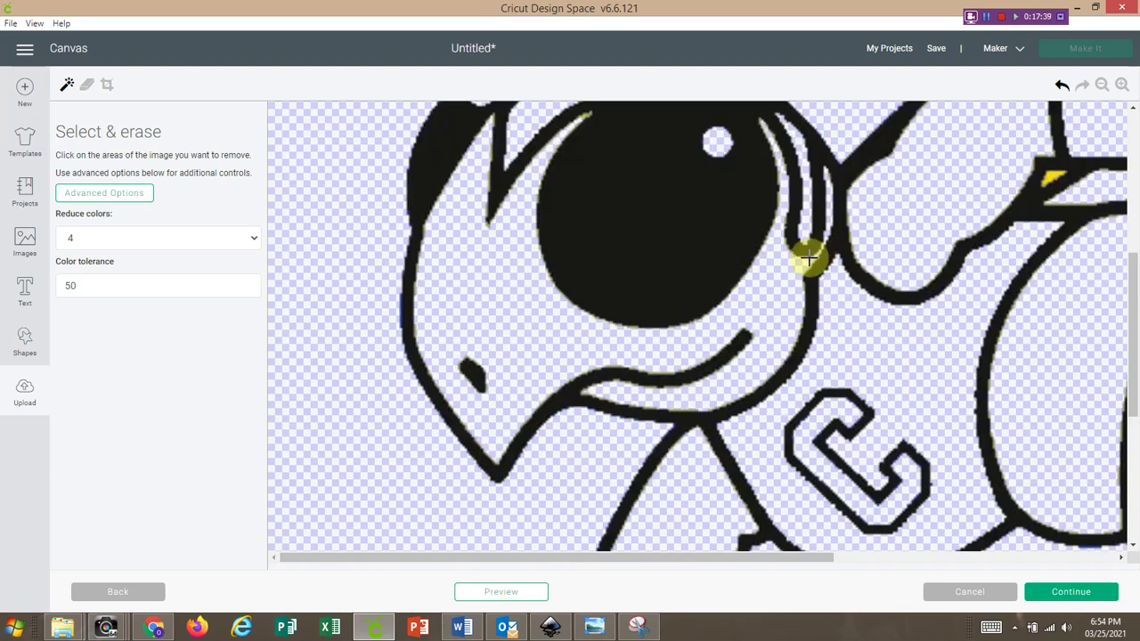
{"action": "left_click", "coordinate": [803, 264]}
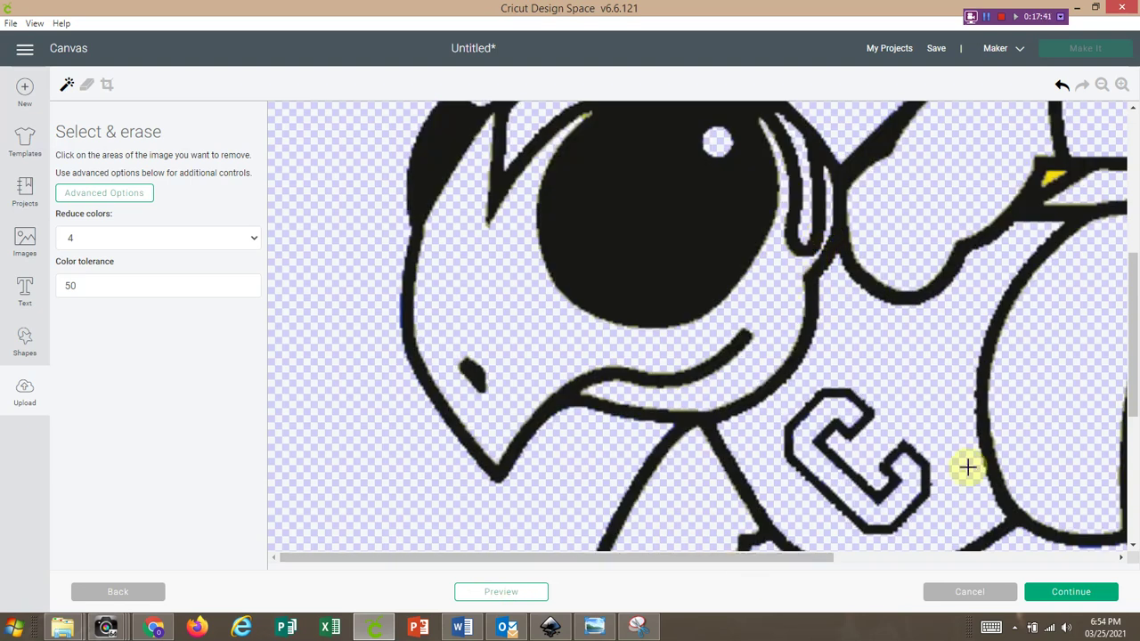
- Continue with the cleaned hornet image to the upload type selection and cancel the upload
{"action": "left_click", "coordinate": [1101, 85]}
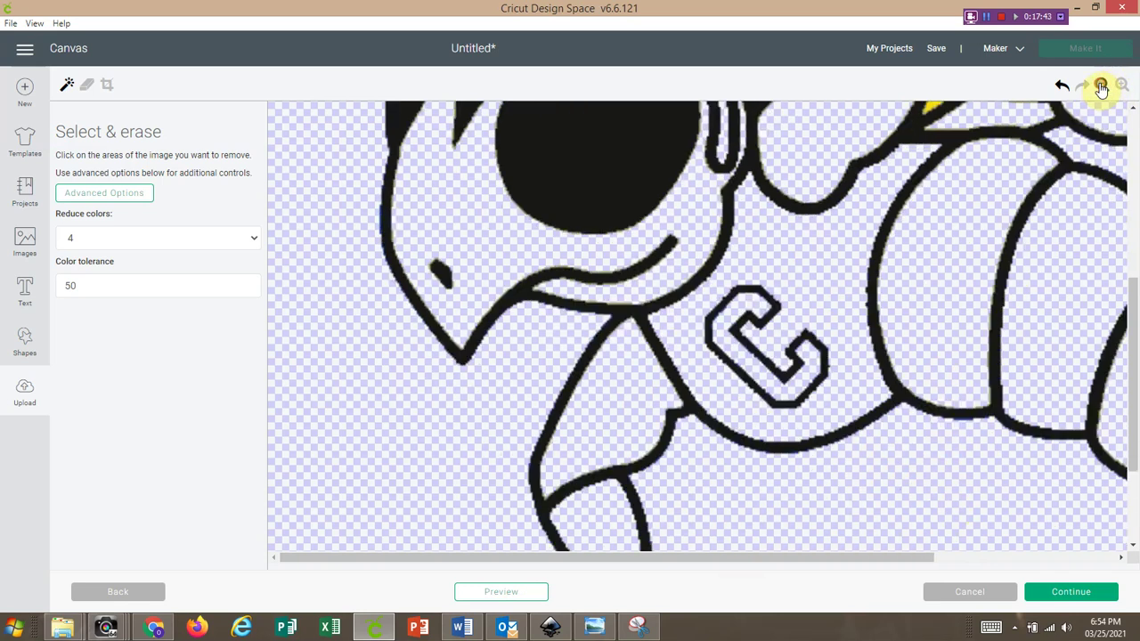
{"action": "left_click", "coordinate": [1102, 85]}
{"action": "left_click", "coordinate": [1102, 84]}
{"action": "left_click", "coordinate": [1101, 84]}
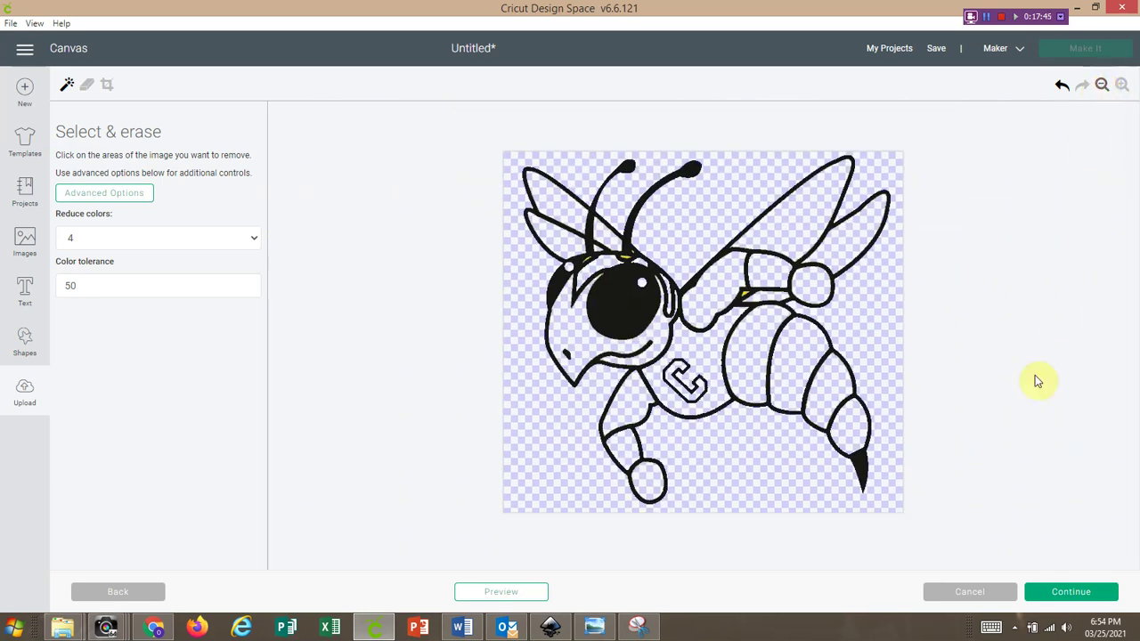
{"action": "left_click", "coordinate": [1071, 593]}
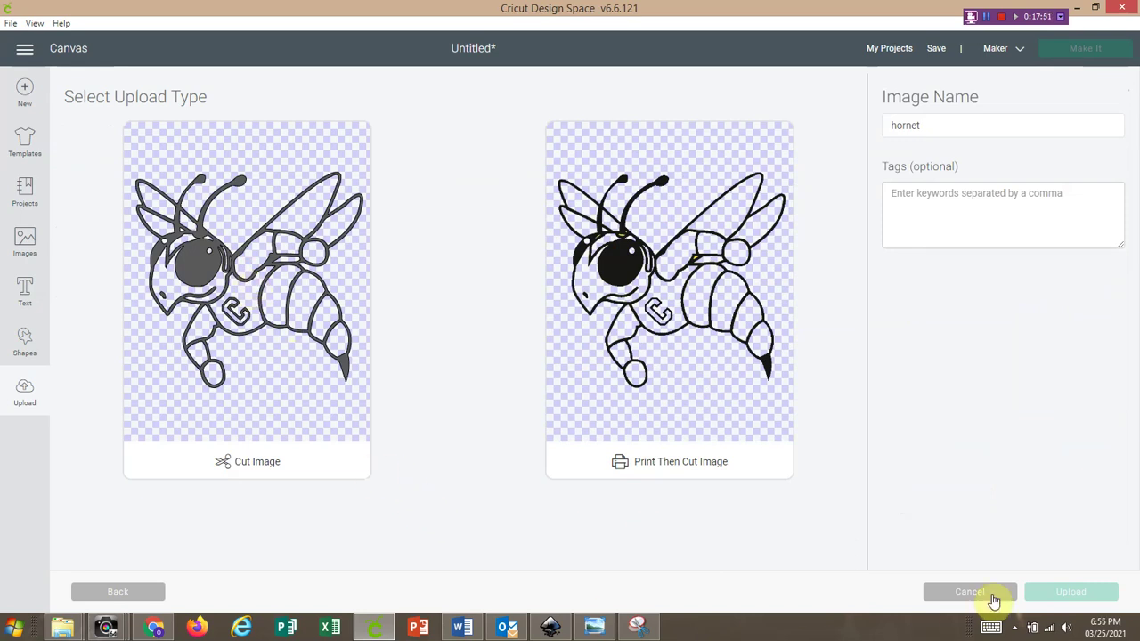
{"action": "left_click", "coordinate": [970, 592]}
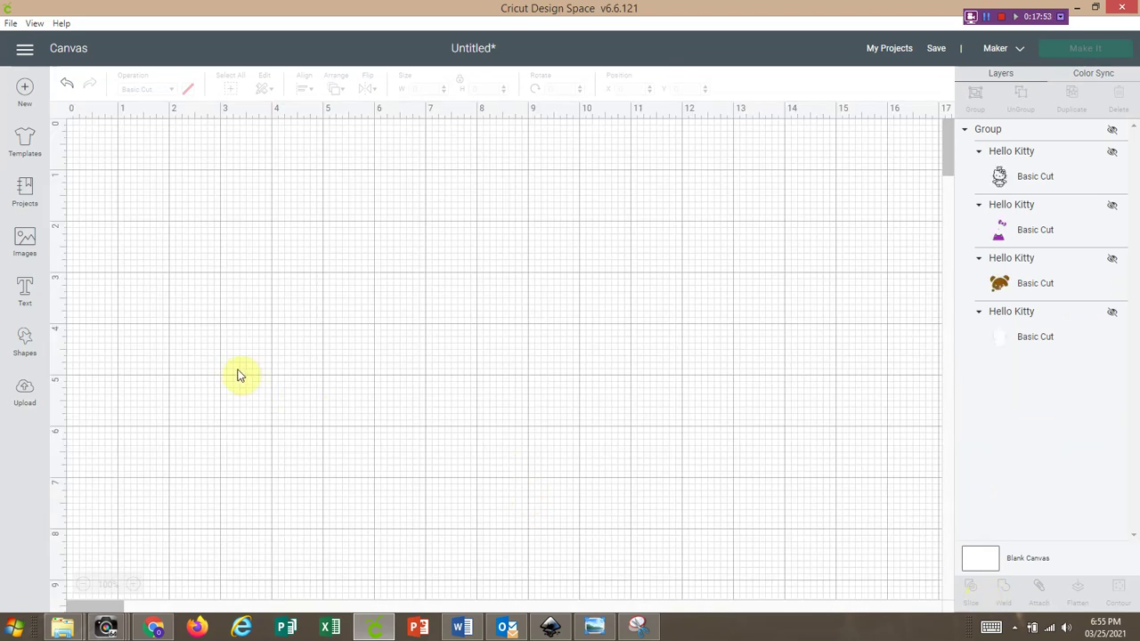
- Insert the previously uploaded hornet and Hello Kitty outline images into the canvas, leaving the snowmen image out
{"action": "left_click", "coordinate": [25, 389]}
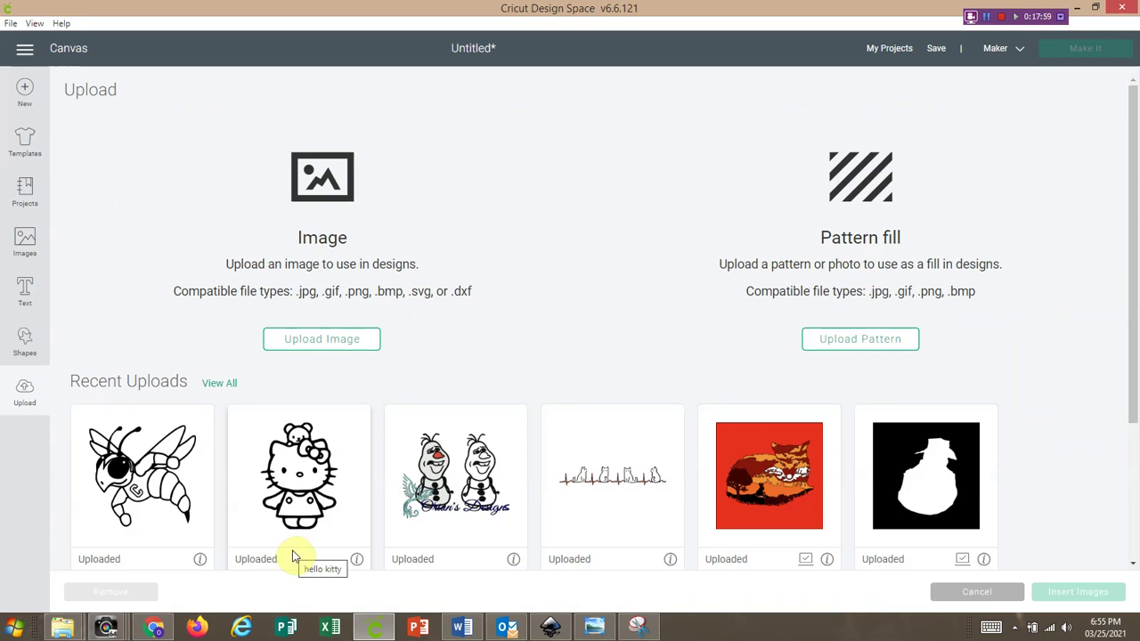
{"action": "left_click", "coordinate": [149, 530]}
{"action": "left_click", "coordinate": [319, 505]}
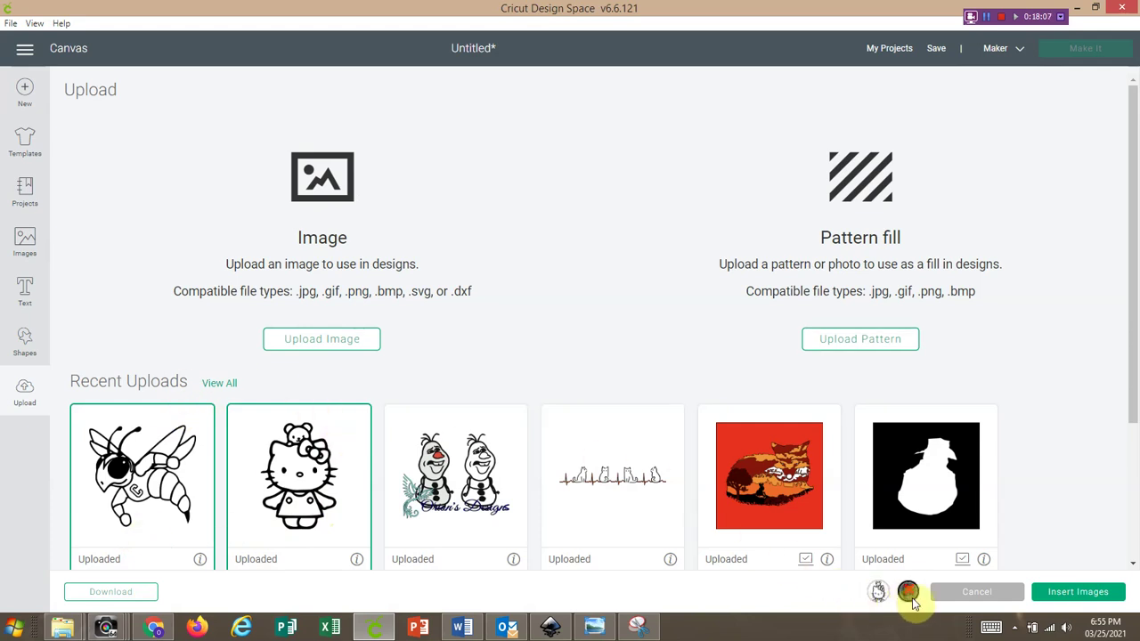
{"action": "left_click", "coordinate": [485, 480]}
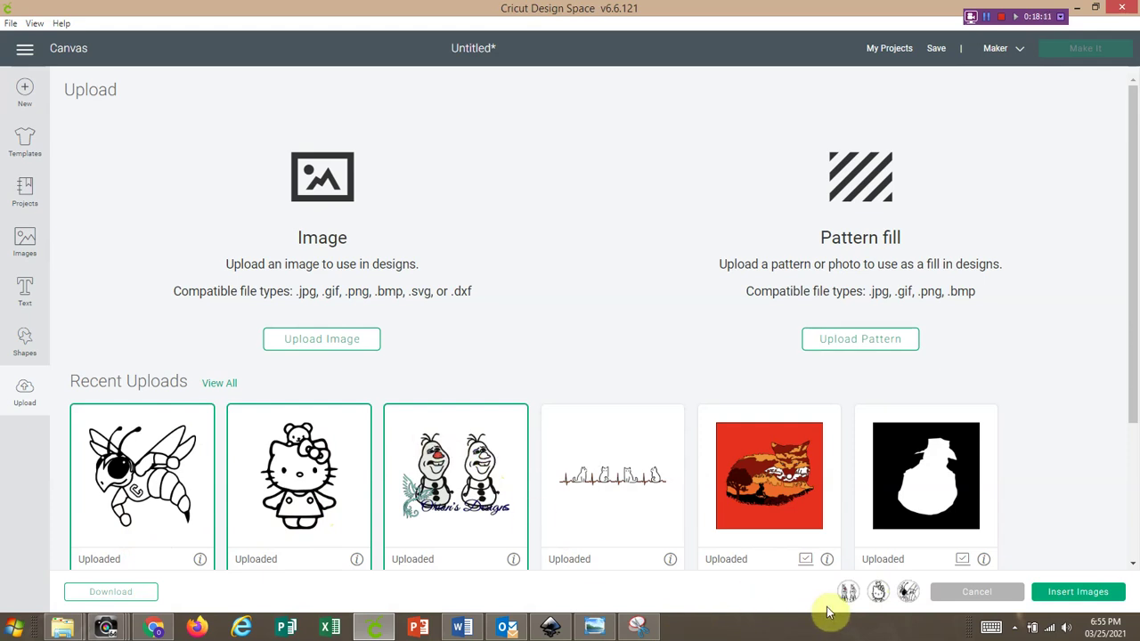
{"action": "left_click", "coordinate": [850, 592]}
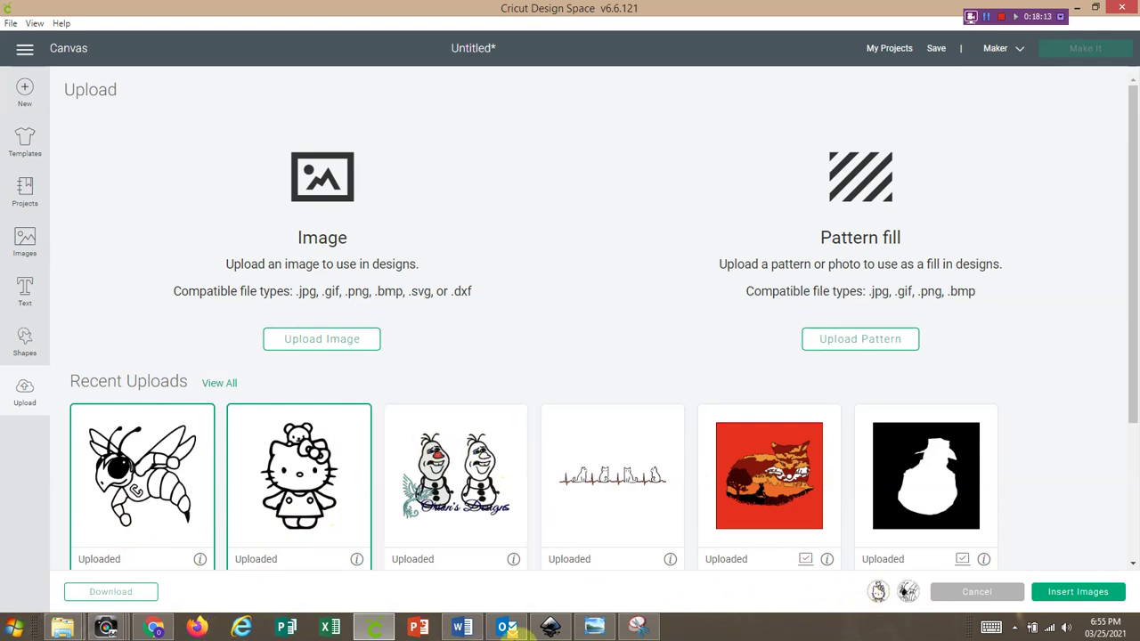
{"action": "mouse_move", "coordinate": [590, 628]}
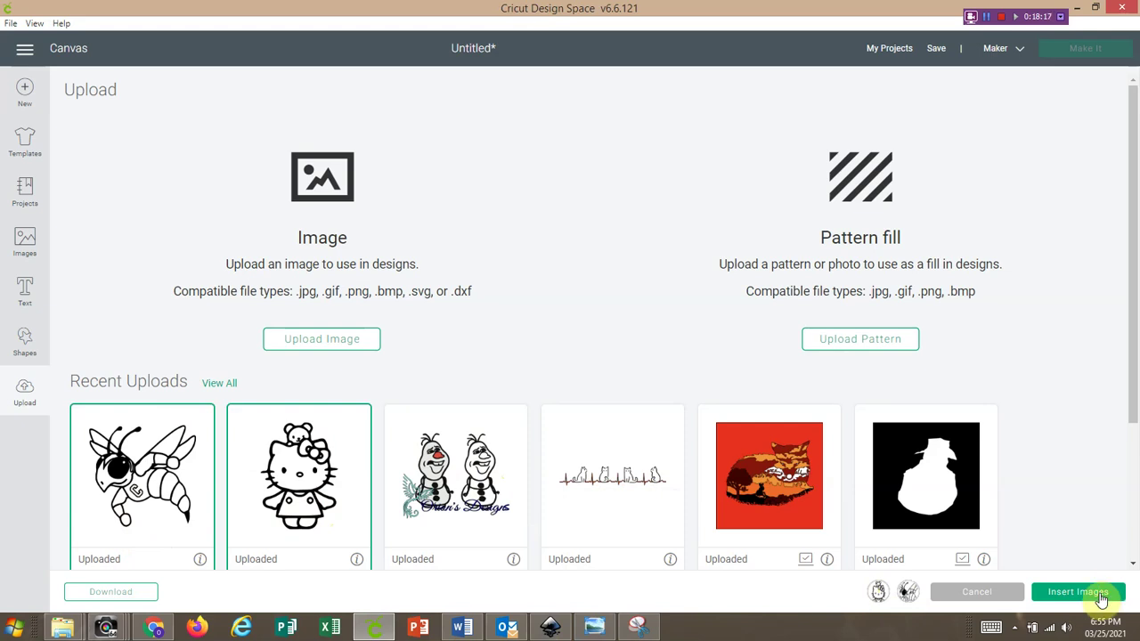
{"action": "left_click", "coordinate": [1077, 592]}
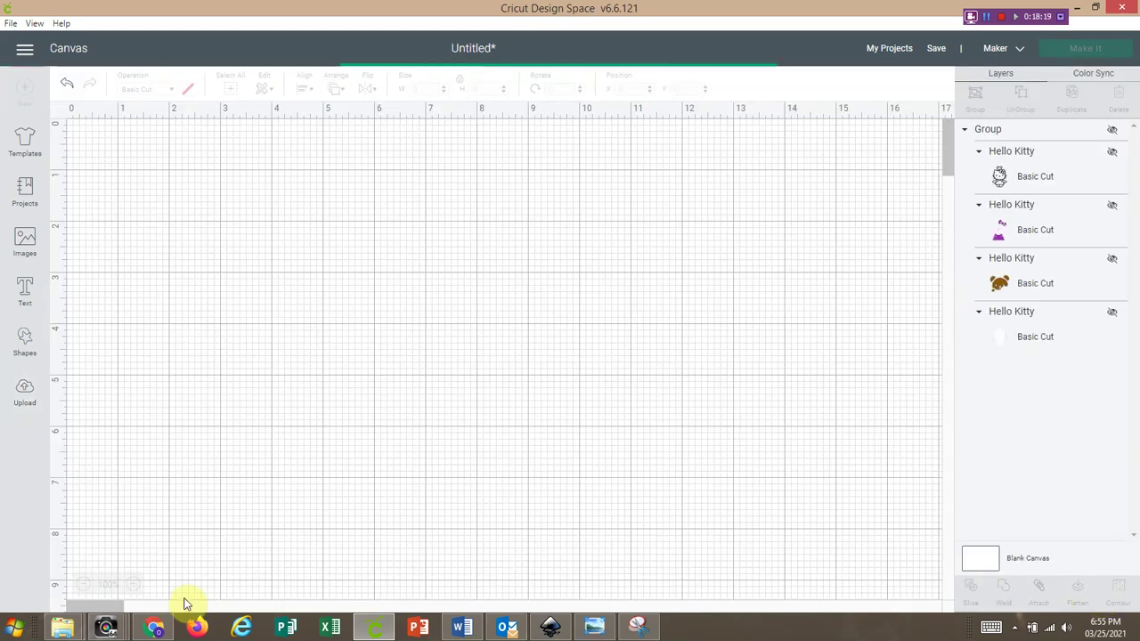
- Shrink the hornet to about 4.63 by 4.4 inches and place it at about X 12.03, Y 0.74
{"action": "left_click", "coordinate": [709, 445]}
{"action": "left_click_drag", "start_coordinate": [427, 415], "coordinate": [704, 388]}
{"action": "left_click_drag", "start_coordinate": [797, 527], "coordinate": [651, 411]}
{"action": "left_click_drag", "start_coordinate": [573, 331], "coordinate": [818, 288]}
- Enlarge the outline Hello Kitty to about 5.28 by 7.3 inches and place it at about X 0.69, Y 0.61
{"action": "left_click_drag", "start_coordinate": [234, 330], "coordinate": [334, 321]}
{"action": "left_click_drag", "start_coordinate": [398, 384], "coordinate": [552, 508]}
{"action": "left_click_drag", "start_coordinate": [458, 422], "coordinate": [277, 361]}
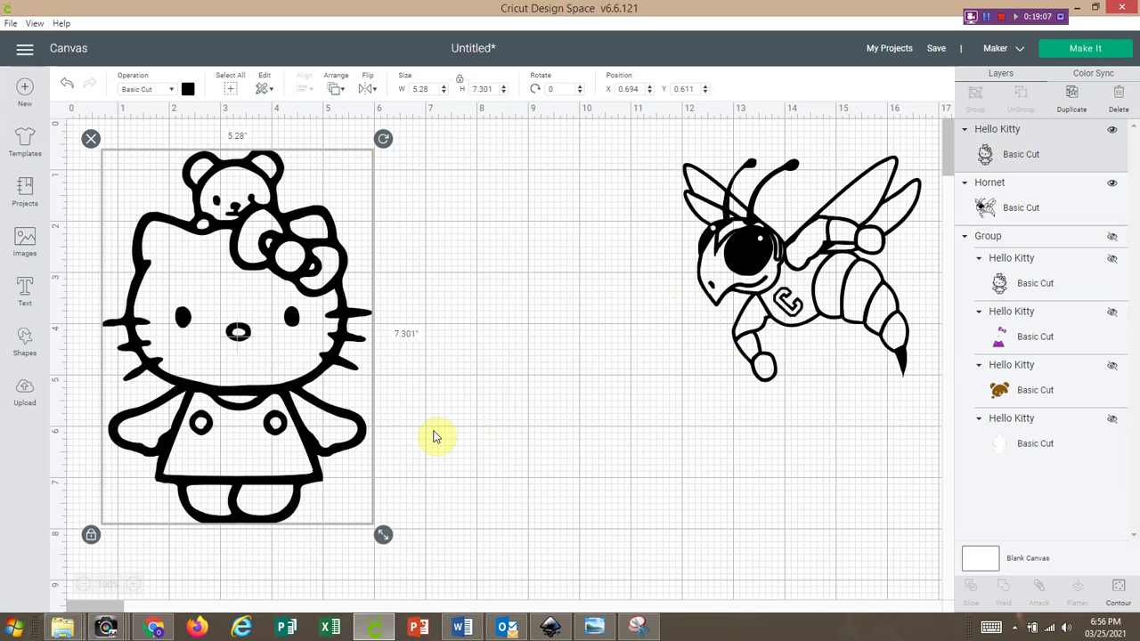
- Show the hidden colored Hello Kitty group with the outline version moved beside it, and delete the hornet
{"action": "left_click", "coordinate": [1113, 236]}
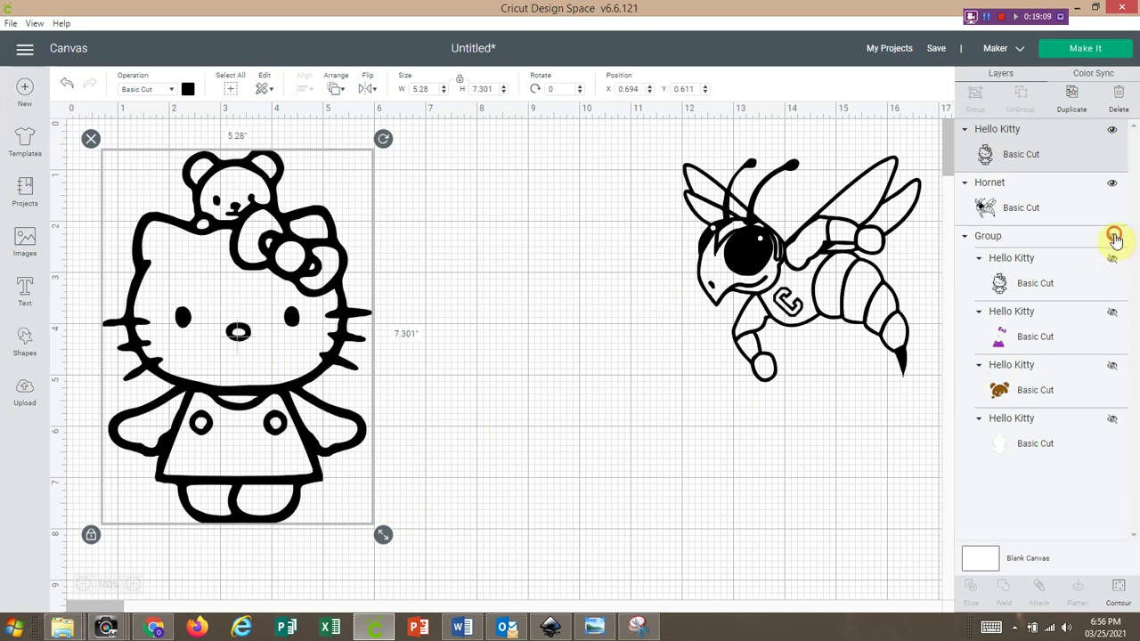
{"action": "left_click_drag", "start_coordinate": [242, 326], "coordinate": [521, 329]}
{"action": "left_click", "coordinate": [828, 308]}
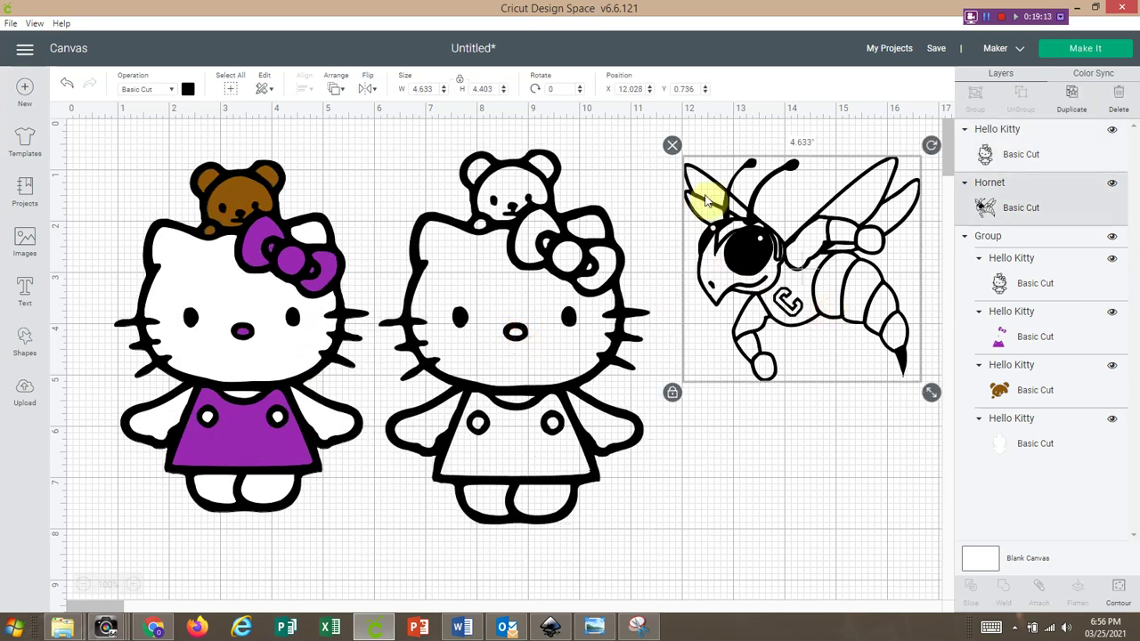
{"action": "left_click", "coordinate": [672, 144]}
- Space the two Hello Kitty images apart, the outline at about X 7.92, Y 0.51 and the colored group at about X 0.94, Y 0.82
{"action": "left_click_drag", "start_coordinate": [524, 422], "coordinate": [603, 453]}
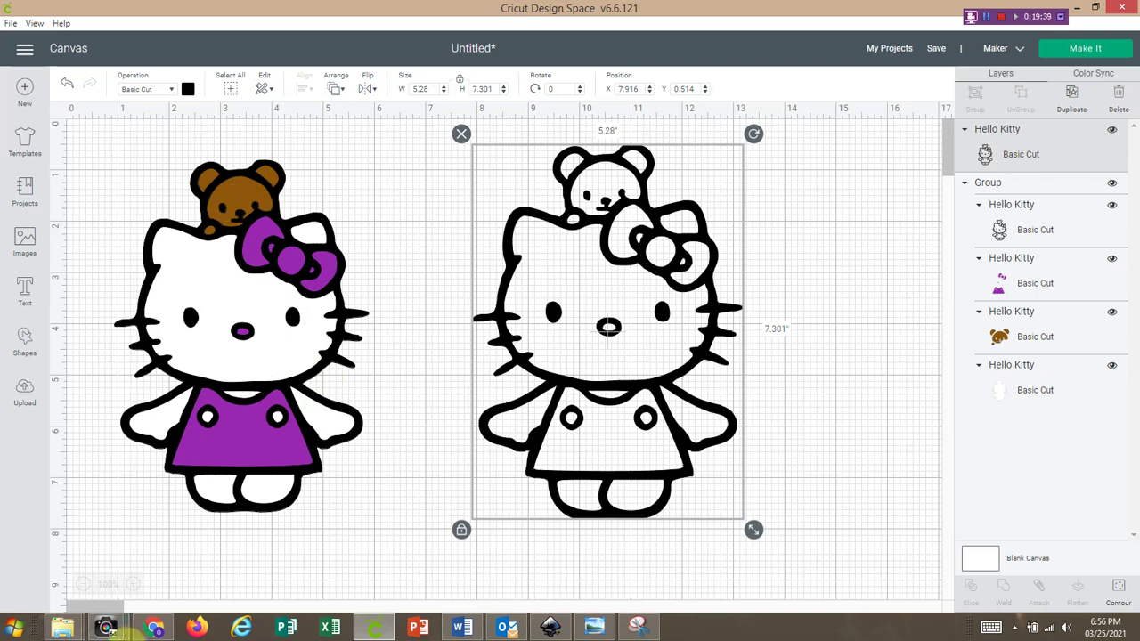
{"action": "mouse_move", "coordinate": [129, 632]}
{"action": "left_click_drag", "start_coordinate": [329, 322], "coordinate": [305, 318]}
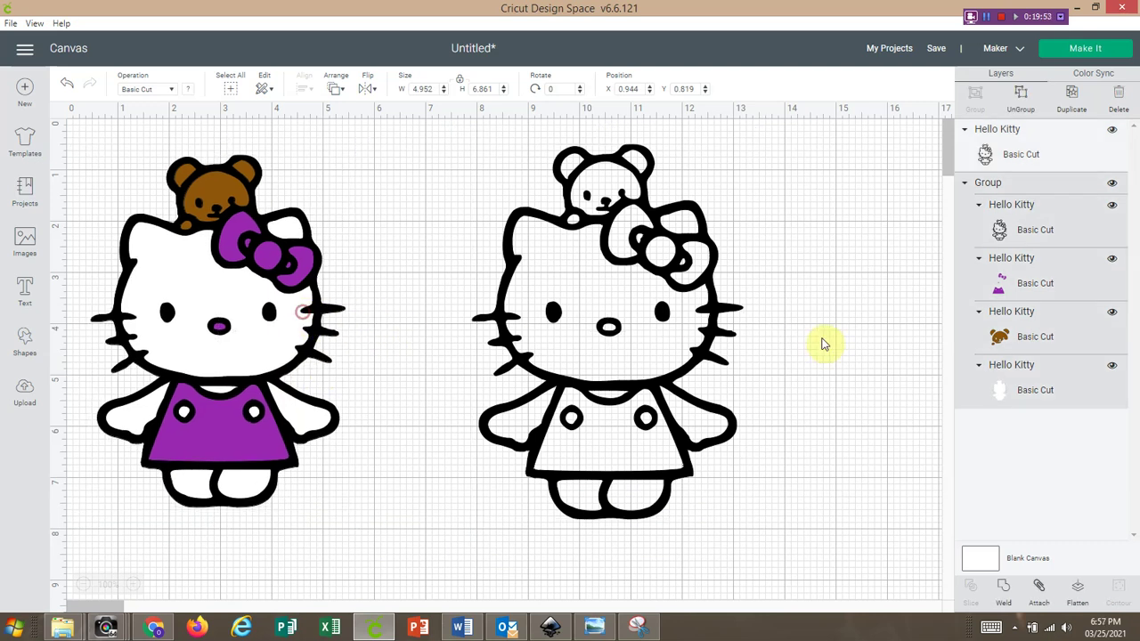
- Hide the colored Hello Kitty group and move the outline version to about X 0.85, Y 0.54
{"action": "left_click", "coordinate": [1112, 183]}
{"action": "left_click_drag", "start_coordinate": [650, 317], "coordinate": [289, 319]}
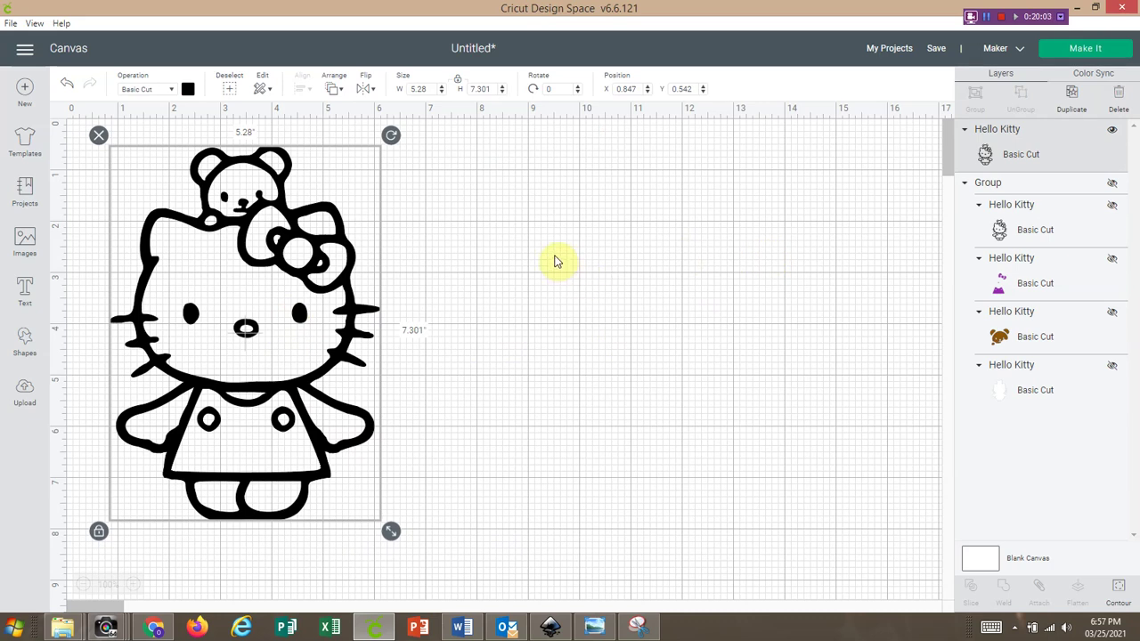
- Duplicate the outline Hello Kitty and place the copy beside the original at about X 6.93, Y 0.4
{"action": "right_click", "coordinate": [319, 273]}
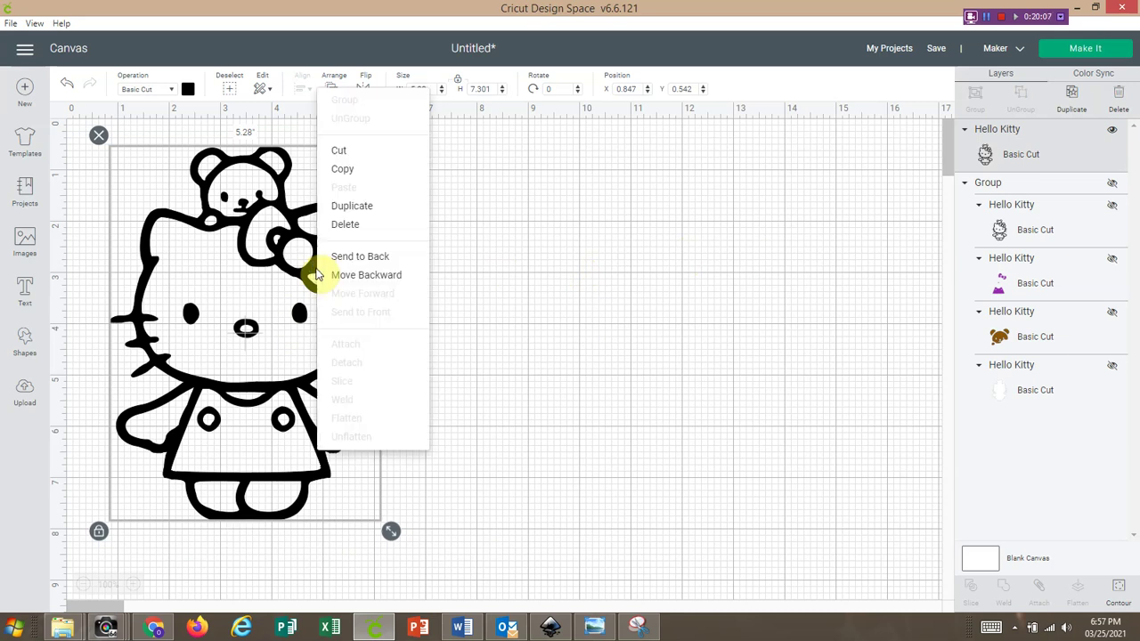
{"action": "left_click", "coordinate": [352, 209]}
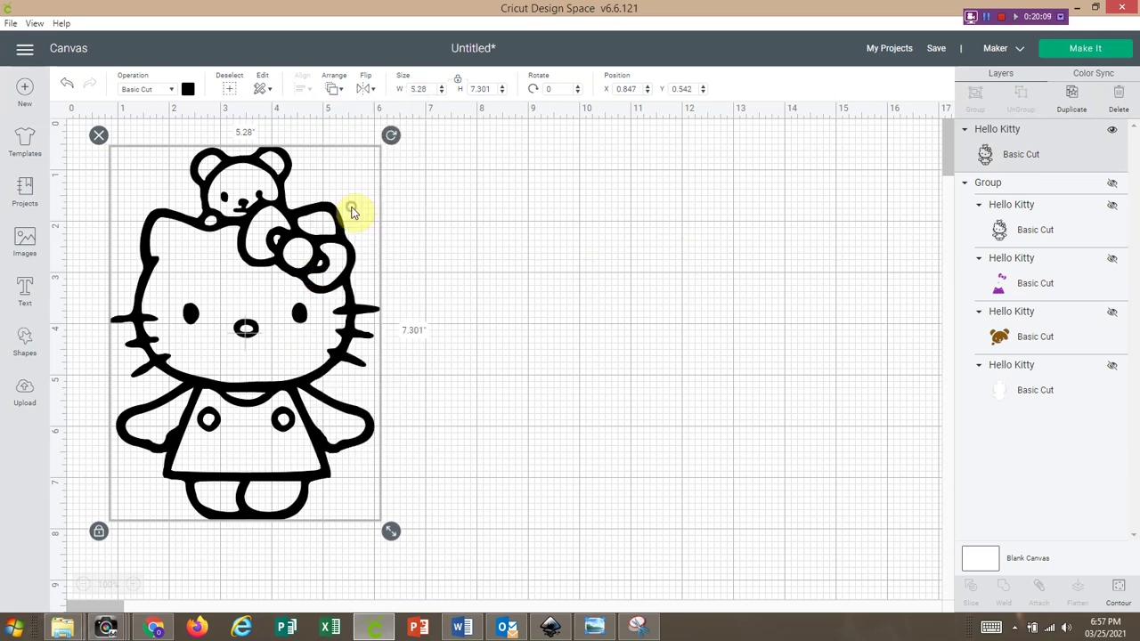
{"action": "left_click_drag", "start_coordinate": [330, 318], "coordinate": [615, 276]}
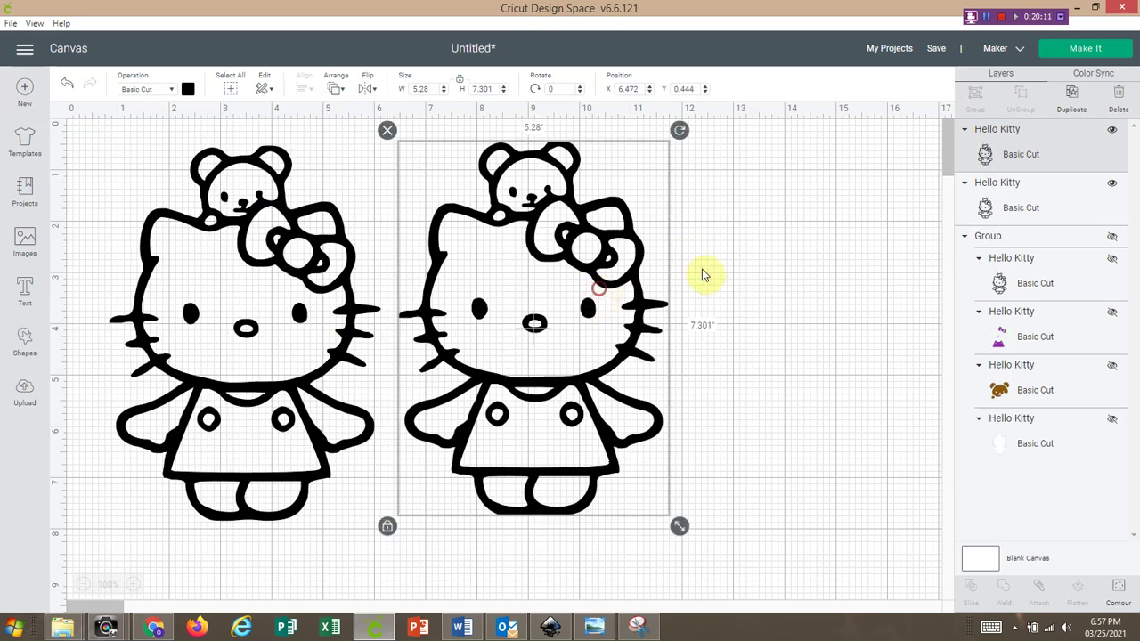
{"action": "mouse_move", "coordinate": [569, 228]}
{"action": "left_mouse_down"}
{"action": "mouse_move", "coordinate": [600, 229]}
{"action": "mouse_move", "coordinate": [589, 234]}
{"action": "left_mouse_up"}
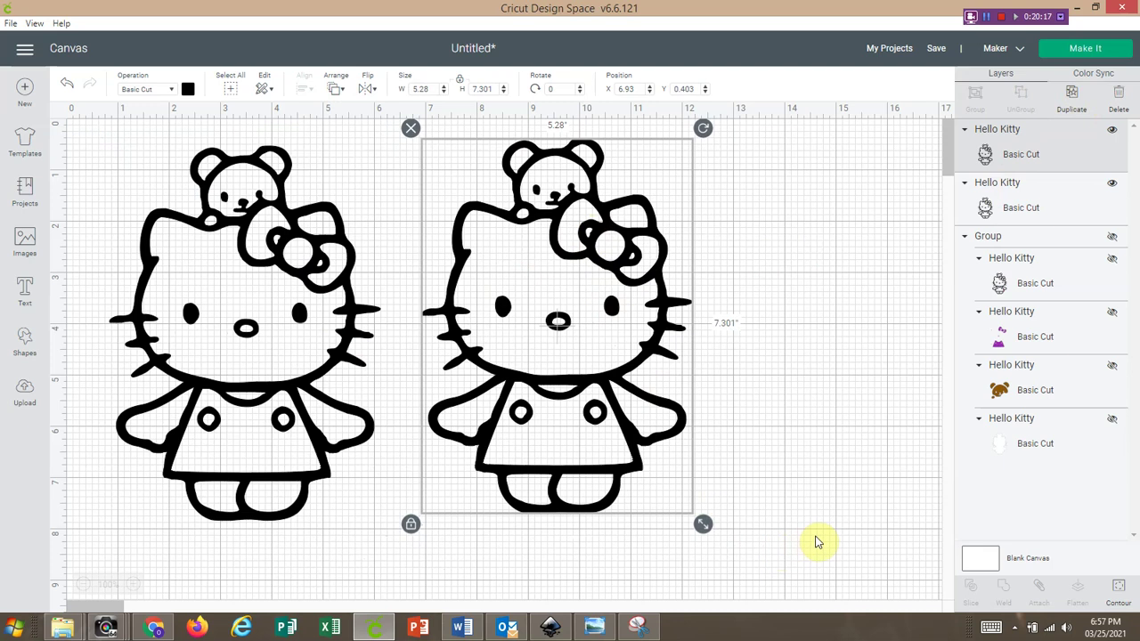
- Hide all contours of the duplicated Hello Kitty outline to make it a solid silhouette
{"action": "left_click", "coordinate": [1119, 593]}
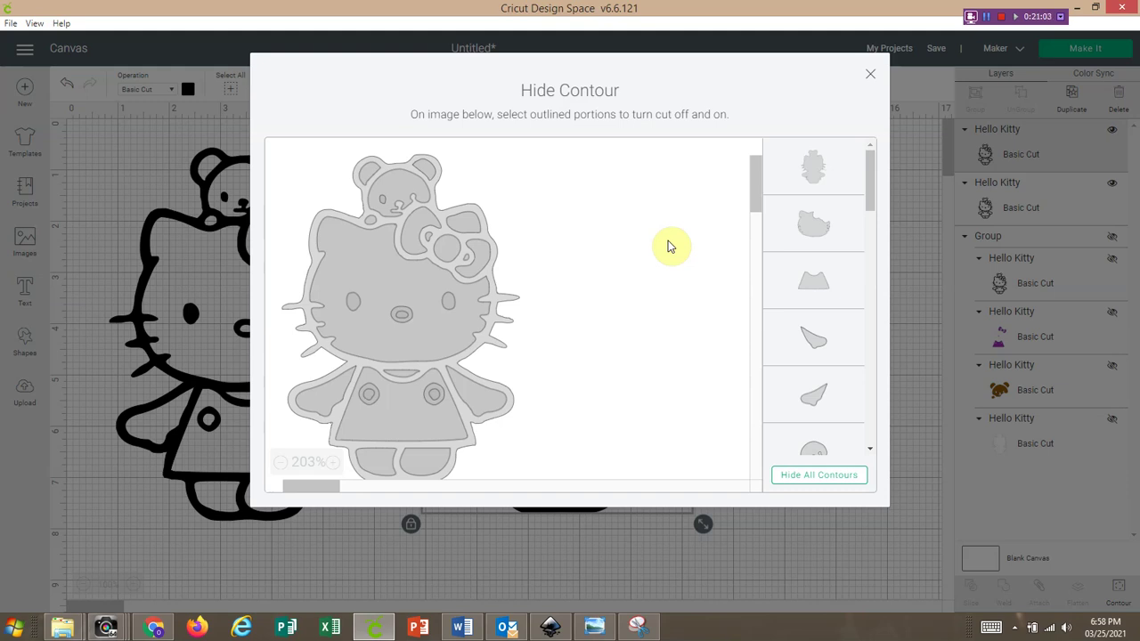
{"action": "mouse_move", "coordinate": [869, 181]}
{"action": "left_mouse_down"}
{"action": "mouse_move", "coordinate": [870, 285]}
{"action": "mouse_move", "coordinate": [860, 160]}
{"action": "left_mouse_up"}
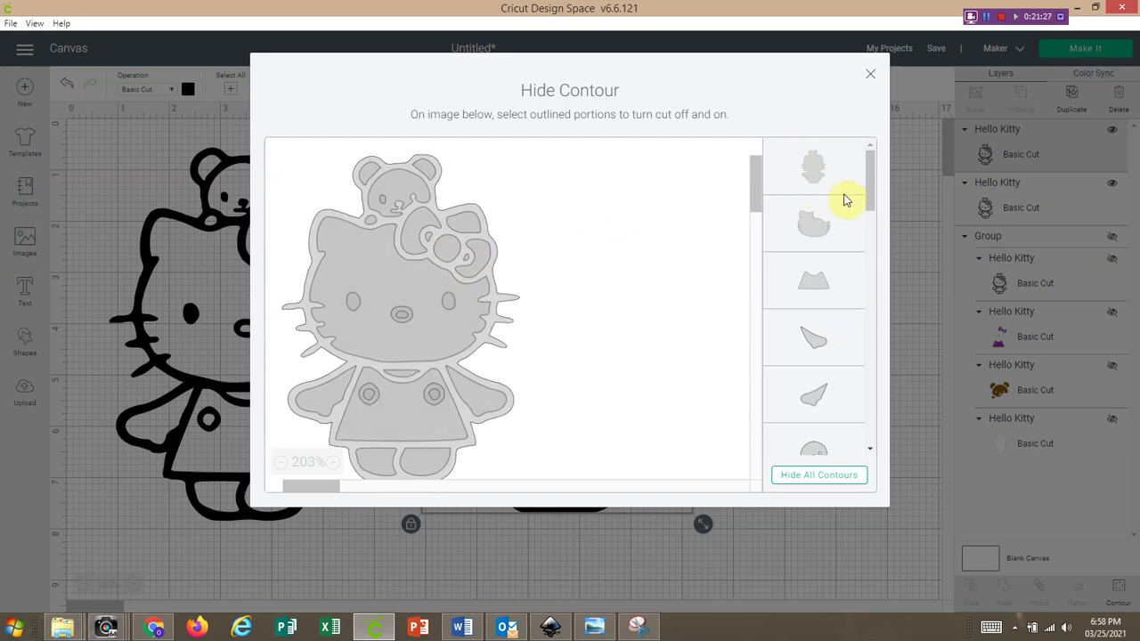
{"action": "left_click", "coordinate": [828, 482]}
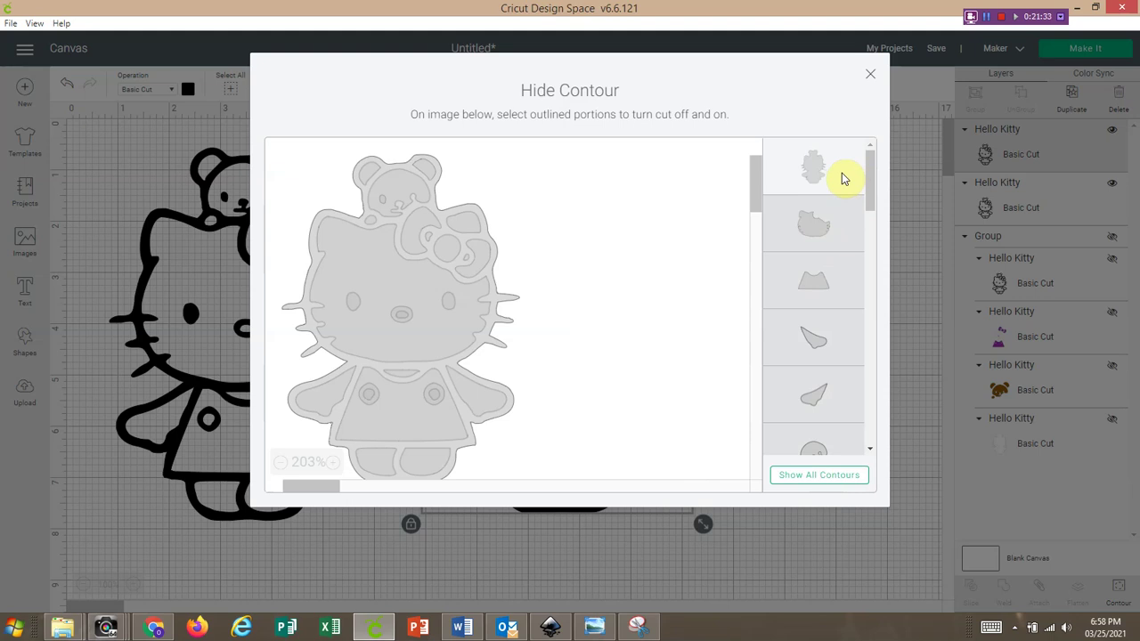
{"action": "left_click", "coordinate": [871, 75]}
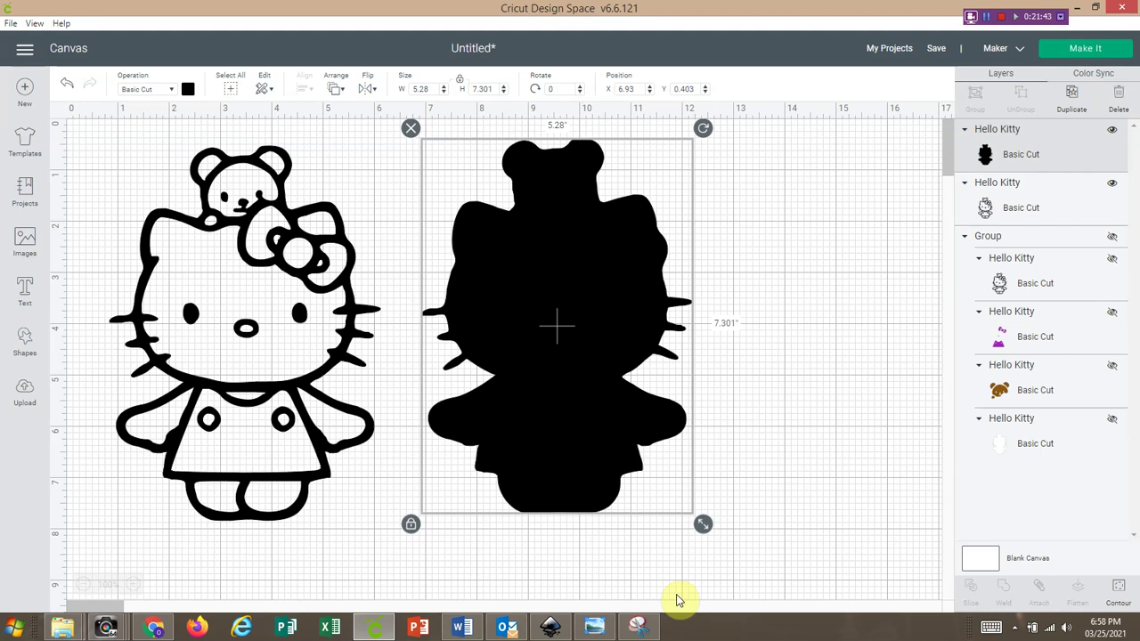
- Recolor the silhouette white and move it to about X 6.92, Y 0.69
{"action": "left_click", "coordinate": [185, 91]}
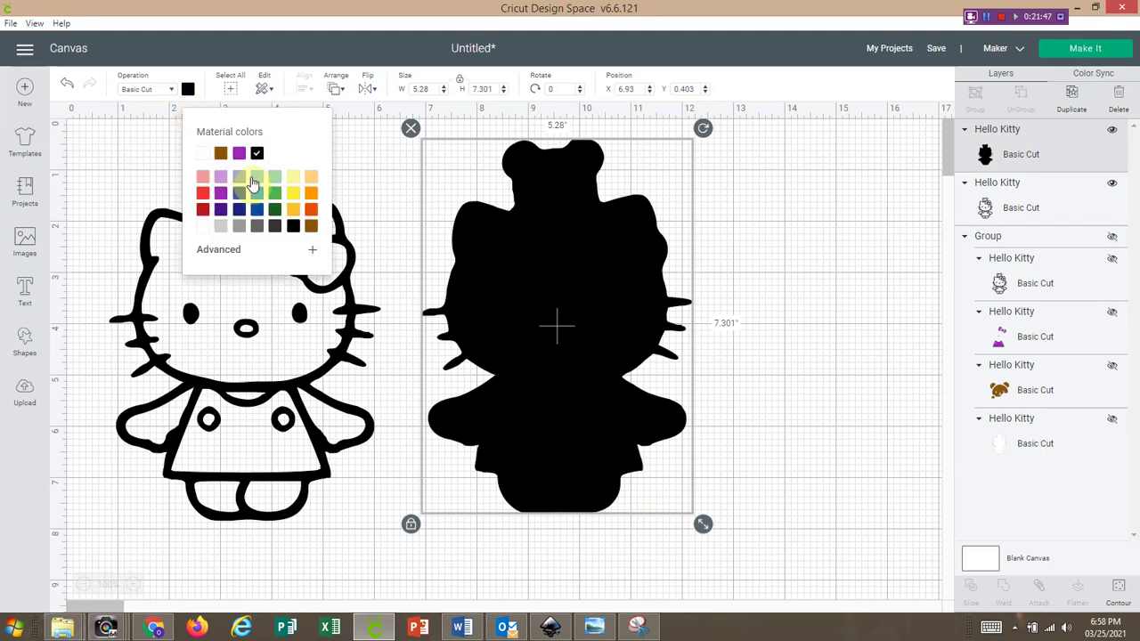
{"action": "left_click", "coordinate": [202, 155]}
{"action": "left_click_drag", "start_coordinate": [600, 401], "coordinate": [594, 413]}
{"action": "left_click", "coordinate": [830, 350]}
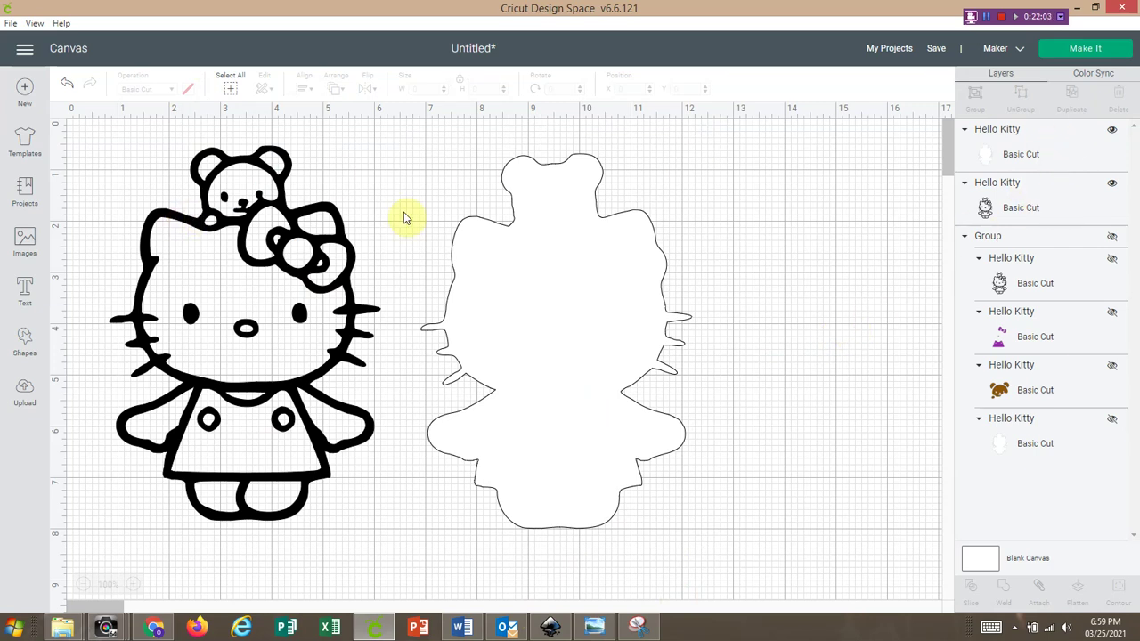
{"action": "left_click", "coordinate": [574, 245]}
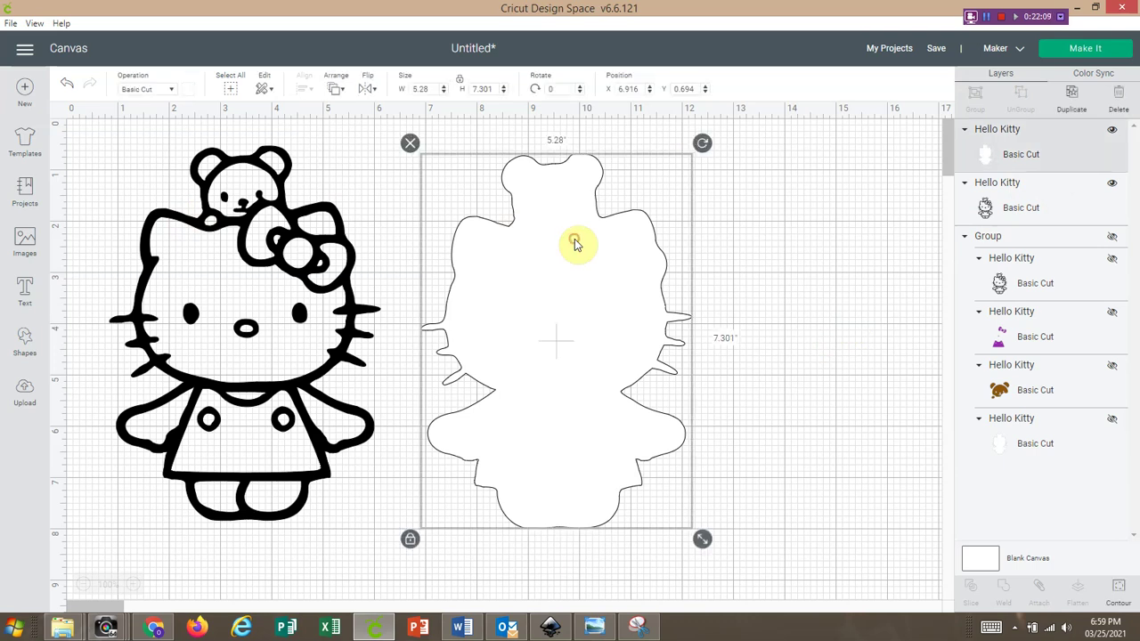
{"action": "left_click", "coordinate": [204, 222], "text": "shift"}
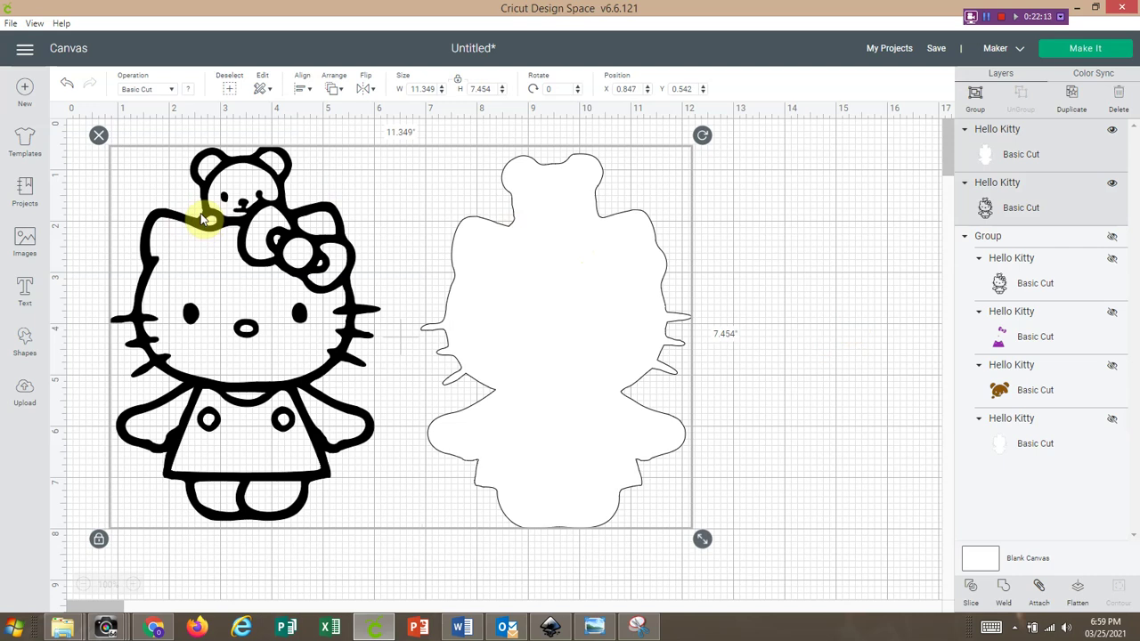
{"action": "left_click", "coordinate": [864, 258]}
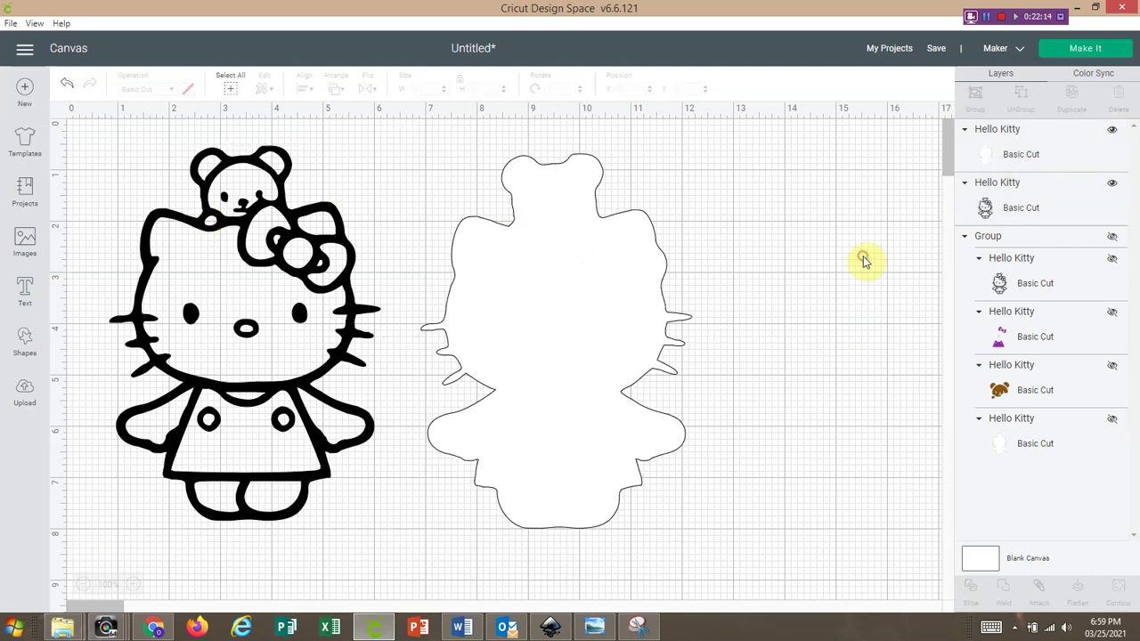
- Align the white silhouette and the black outline by centering them on each other horizontally and vertically
{"action": "left_click", "coordinate": [1070, 159]}
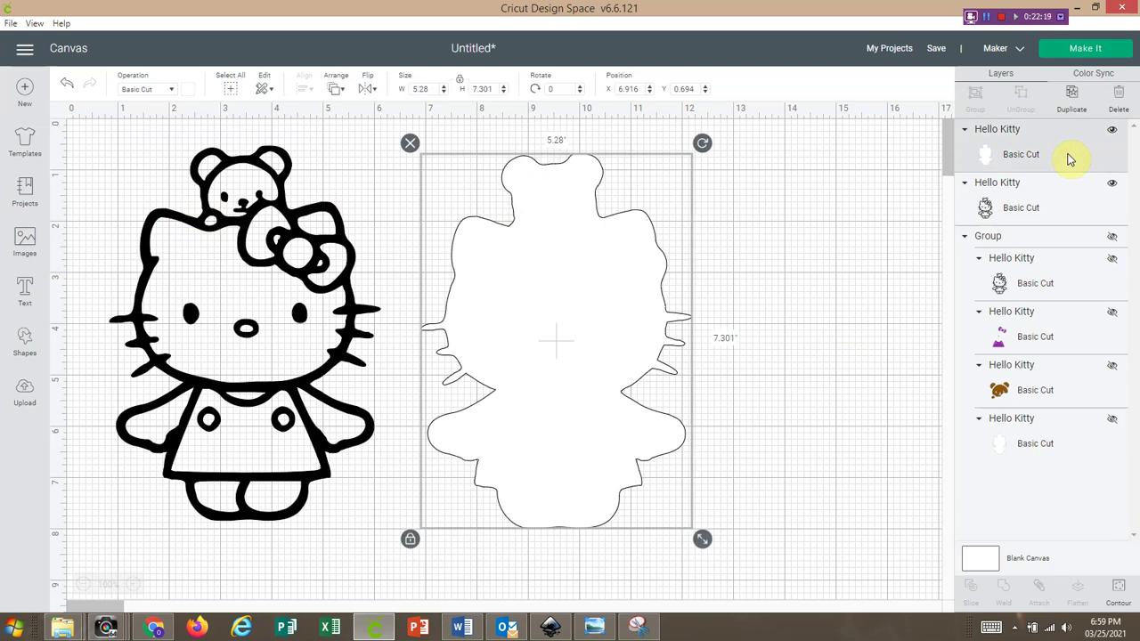
{"action": "left_click", "coordinate": [1070, 212], "text": "shift"}
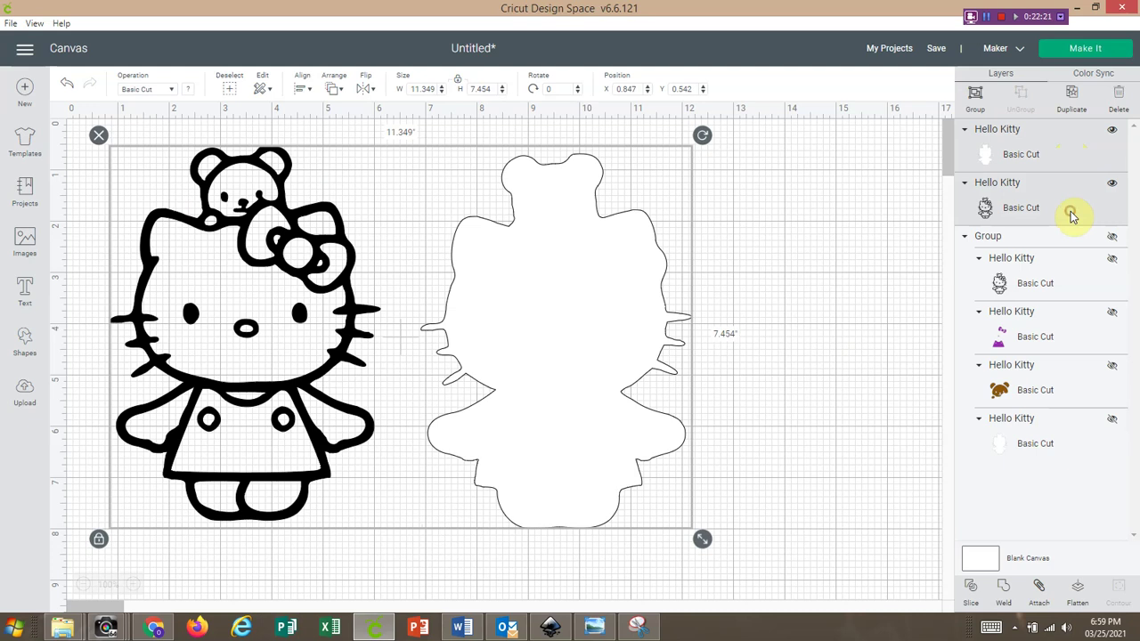
{"action": "left_click", "coordinate": [302, 90]}
{"action": "left_click", "coordinate": [305, 138]}
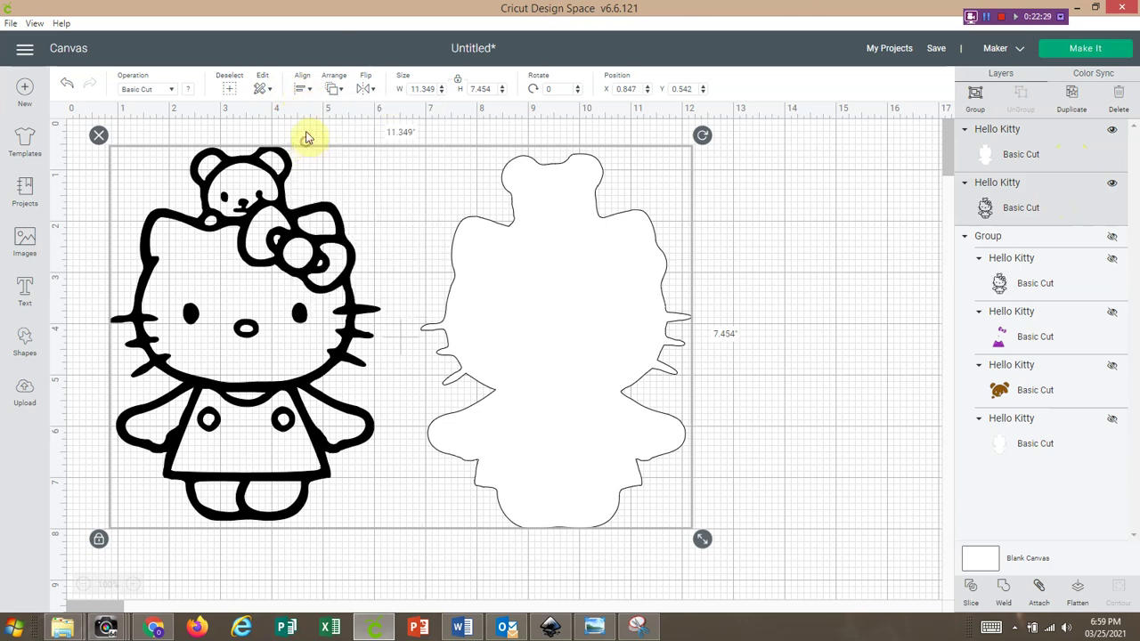
{"action": "left_click", "coordinate": [300, 89]}
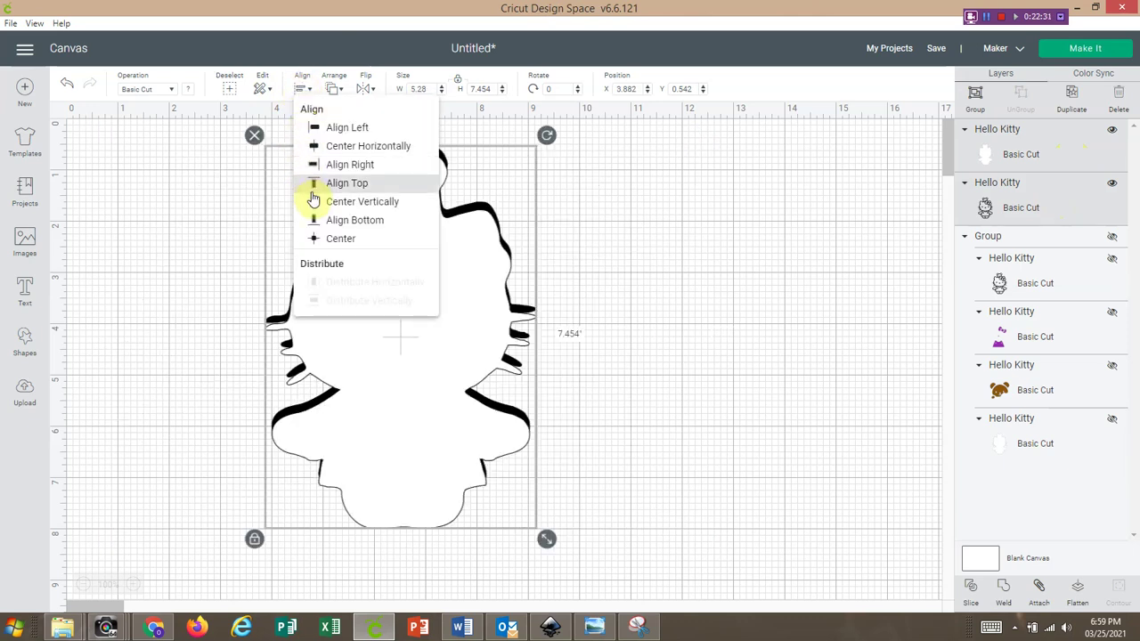
{"action": "left_click", "coordinate": [314, 202]}
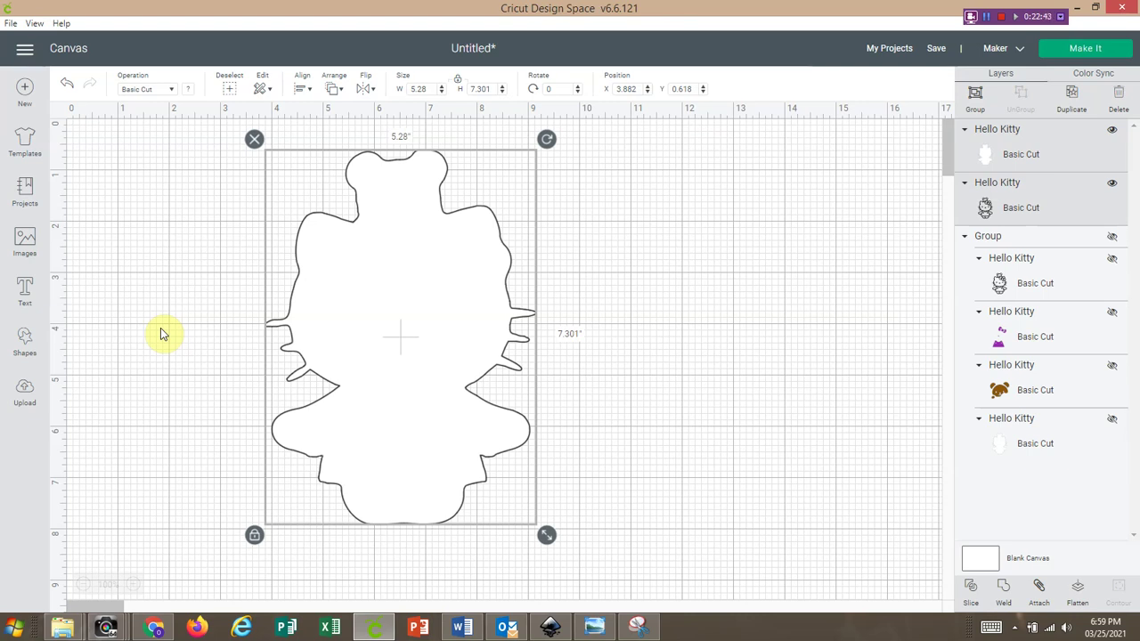
{"action": "left_click", "coordinate": [764, 311]}
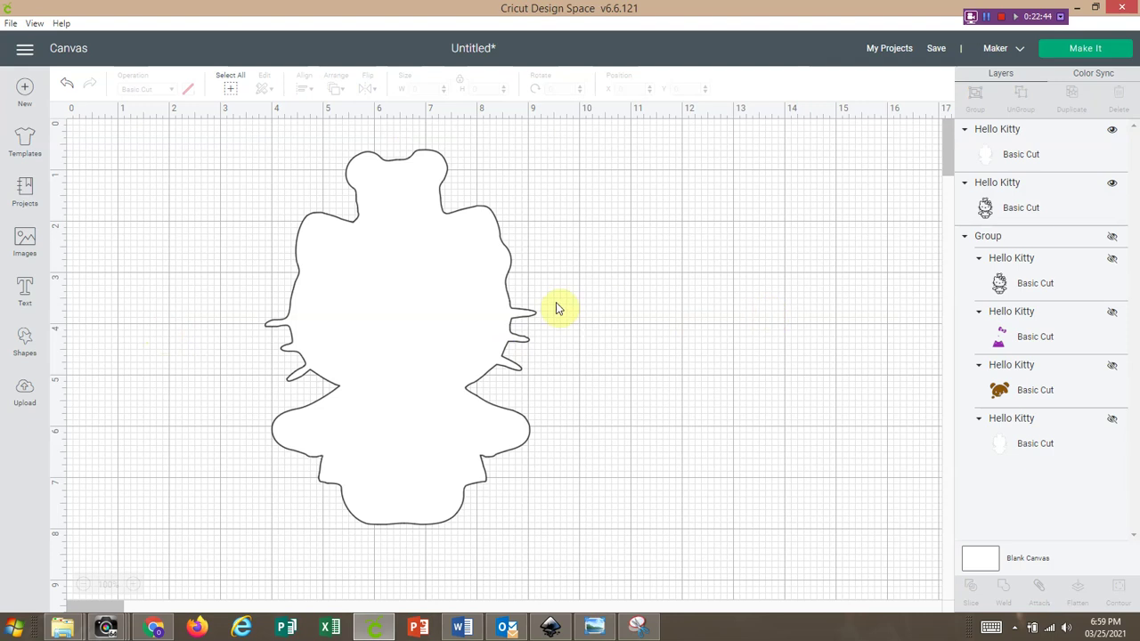
- Send the white silhouette to the back, behind the black outline
{"action": "right_click", "coordinate": [459, 306]}
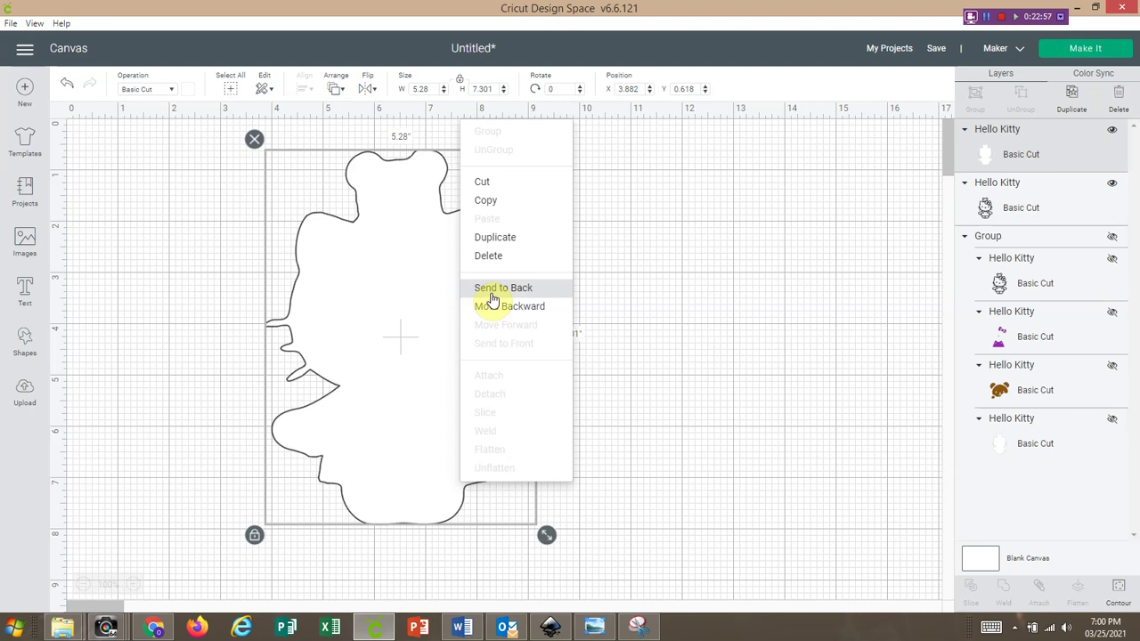
{"action": "left_click", "coordinate": [809, 315]}
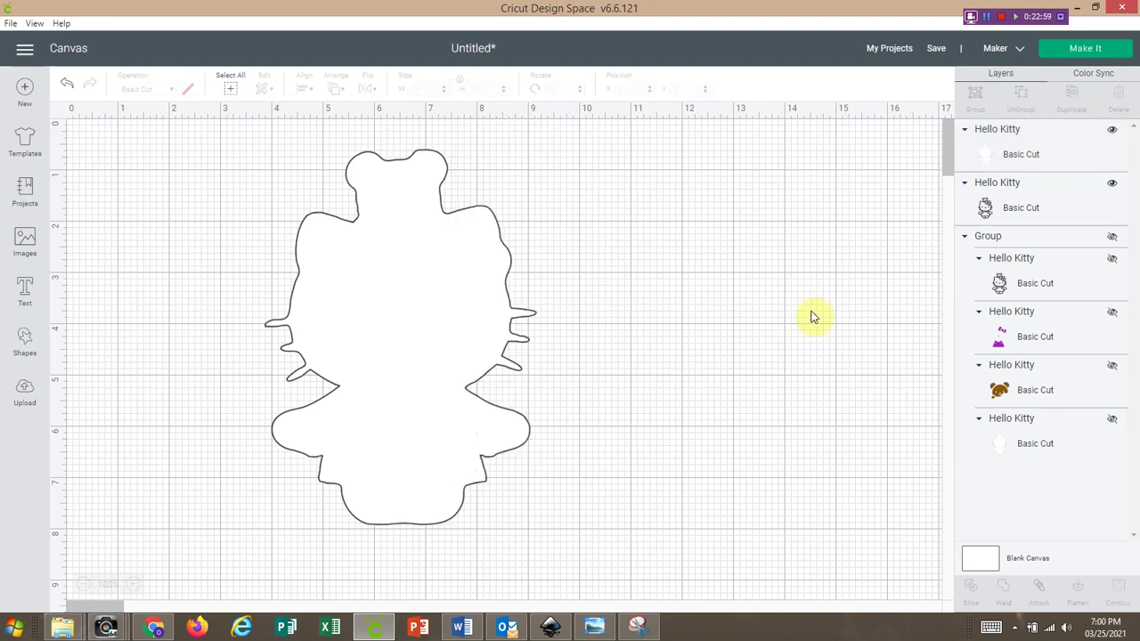
{"action": "left_click", "coordinate": [421, 294]}
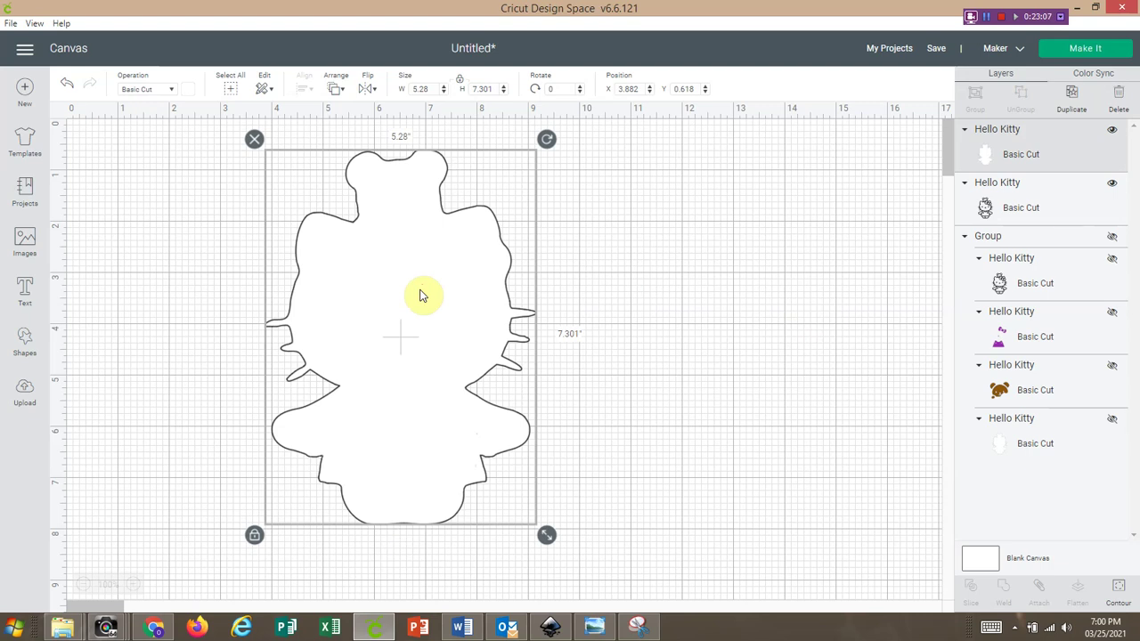
{"action": "right_click", "coordinate": [420, 294]}
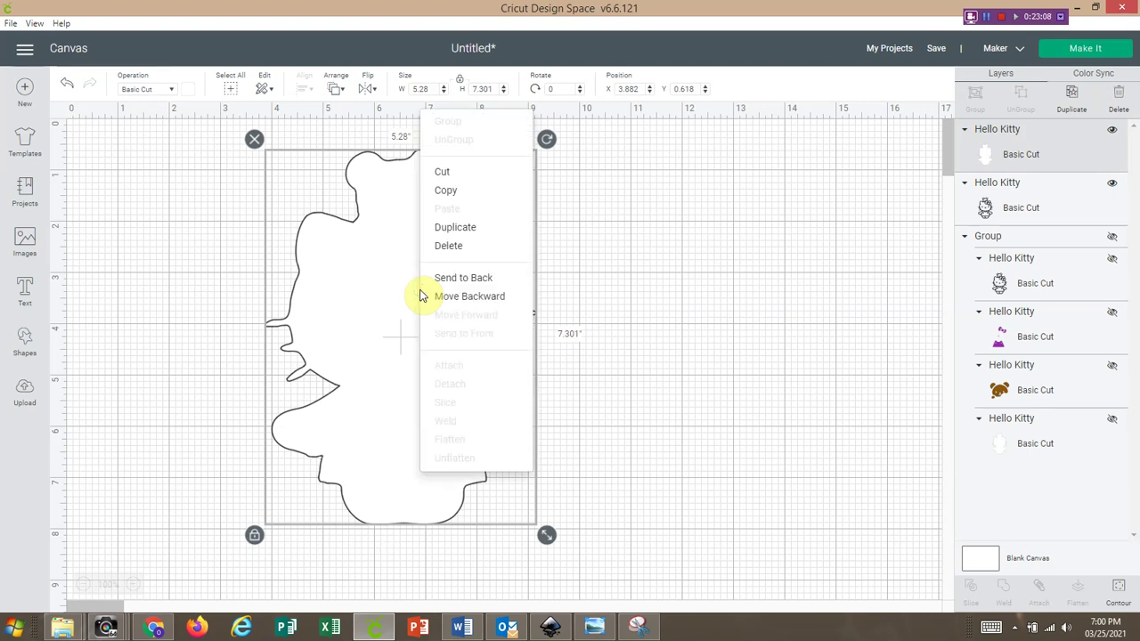
{"action": "left_click", "coordinate": [469, 284]}
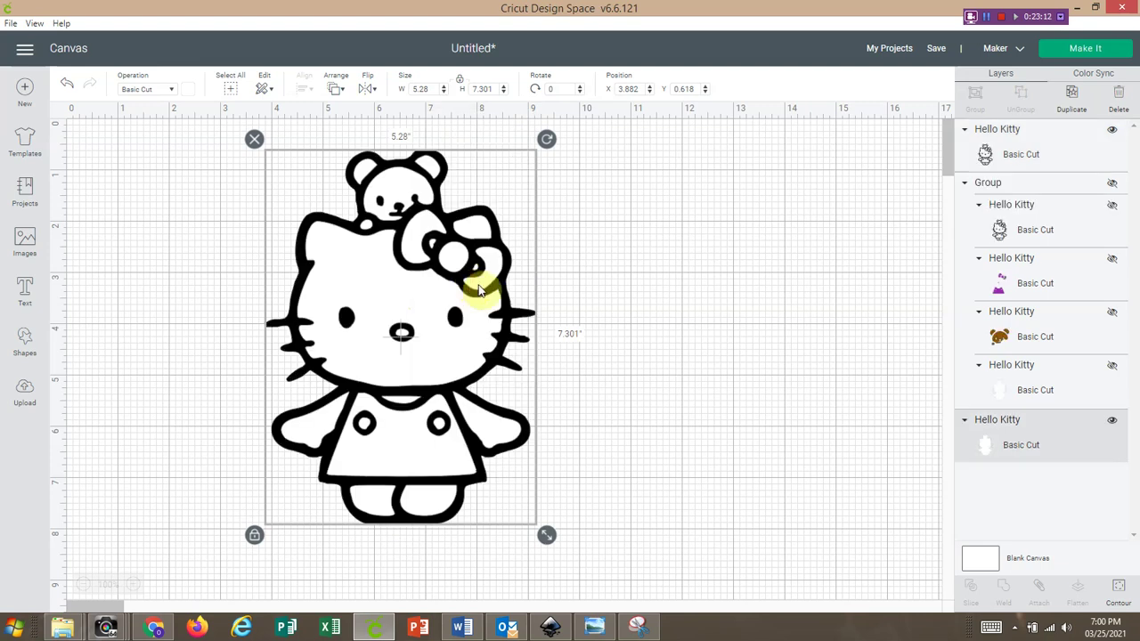
{"action": "left_click", "coordinate": [339, 89]}
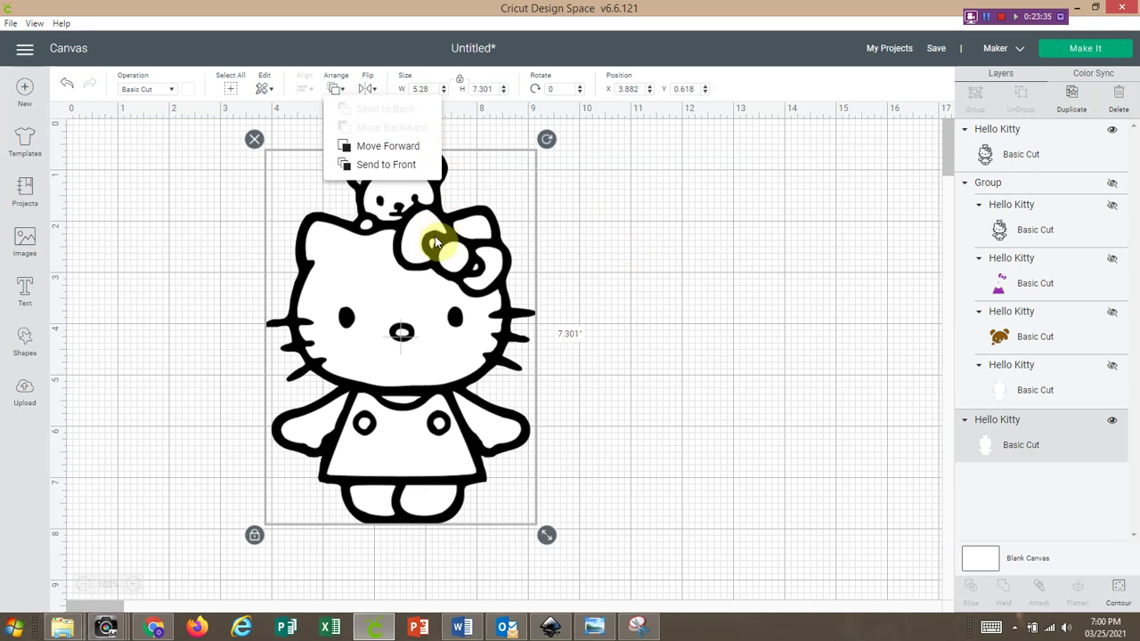
{"action": "left_click", "coordinate": [772, 284]}
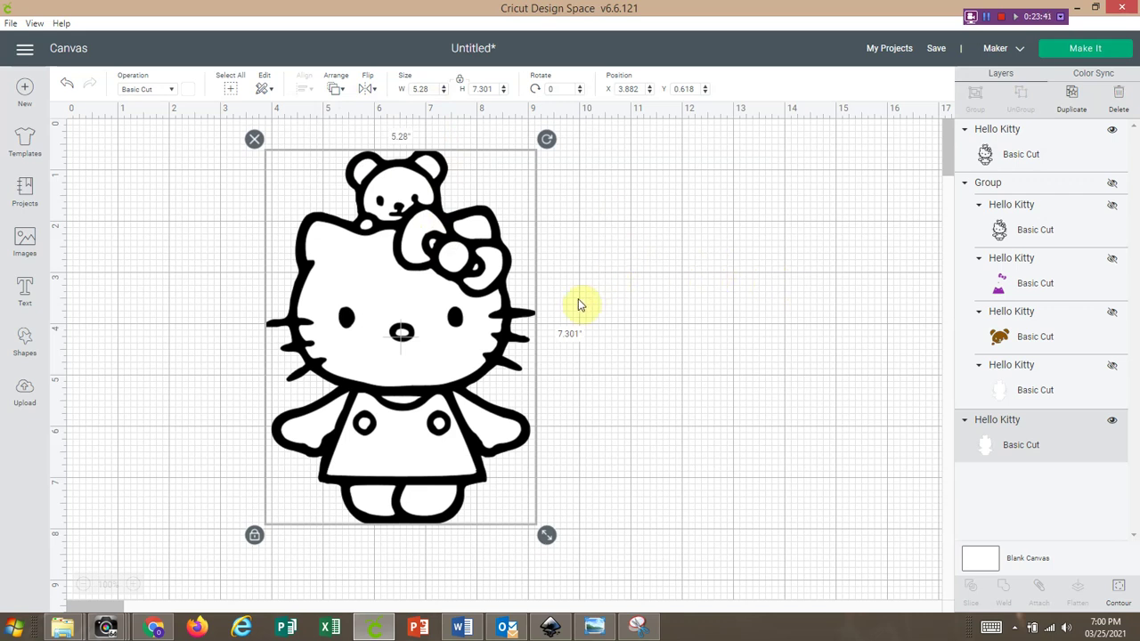
- Move the stacked outline and white silhouette together to about X 0.35, Y 0.17
{"action": "left_click", "coordinate": [614, 383]}
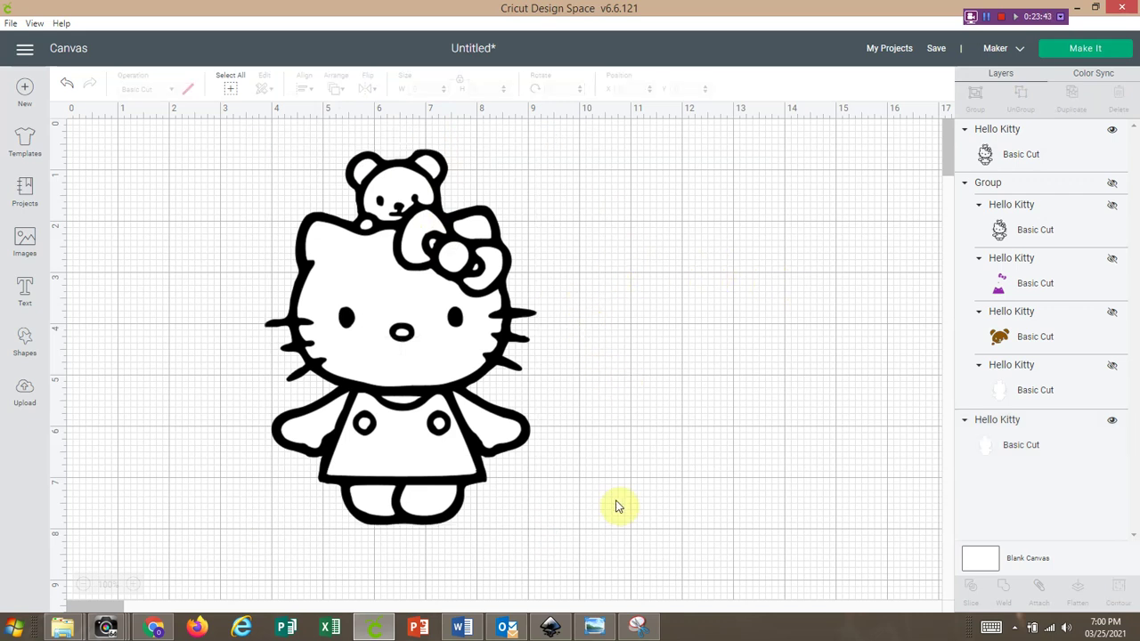
{"action": "left_click_drag", "start_coordinate": [600, 510], "coordinate": [157, 383]}
{"action": "left_click_drag", "start_coordinate": [457, 401], "coordinate": [275, 381]}
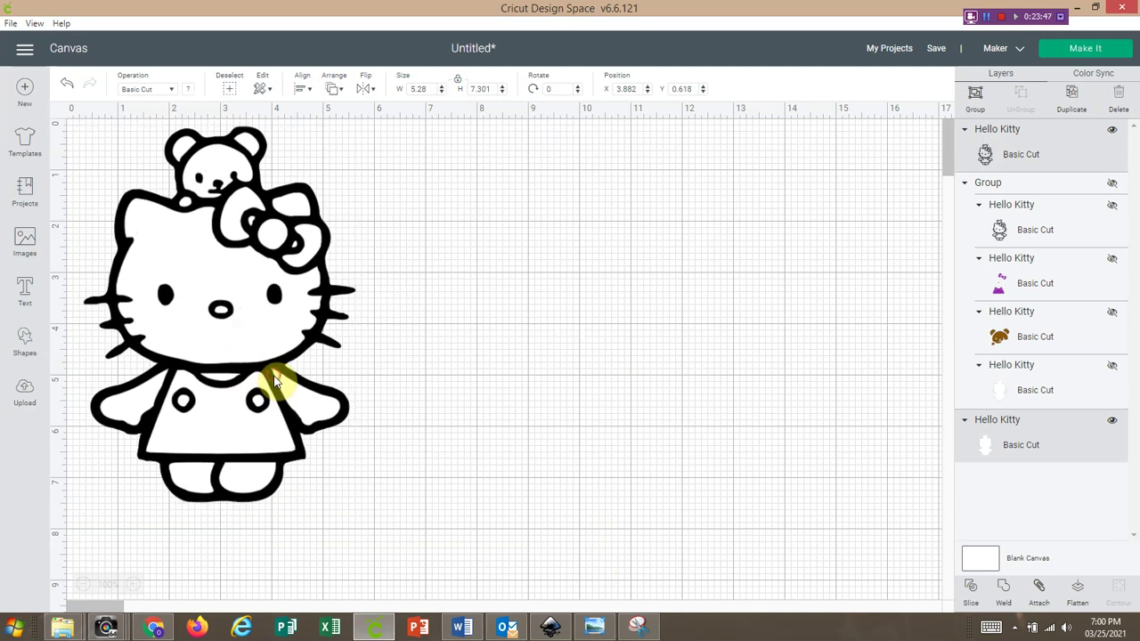
{"action": "left_click", "coordinate": [460, 352]}
- Duplicate the black outline and place the copy beside the stacked design at about X 6.26, Y 0.49
{"action": "left_click", "coordinate": [258, 341]}
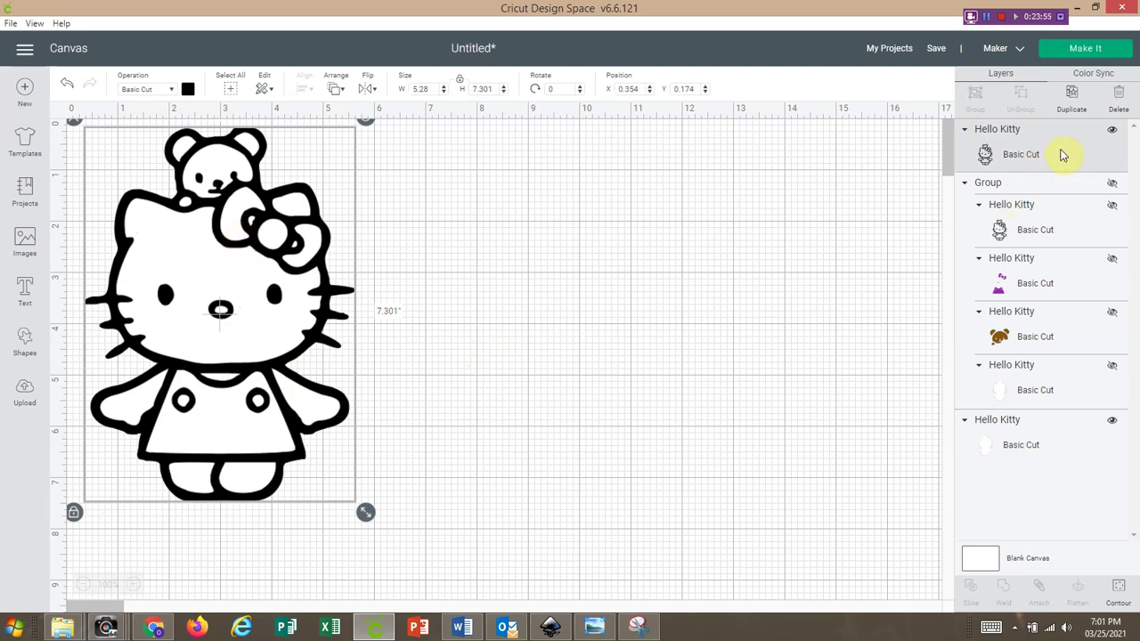
{"action": "left_click", "coordinate": [1072, 95]}
{"action": "left_click_drag", "start_coordinate": [309, 340], "coordinate": [588, 348]}
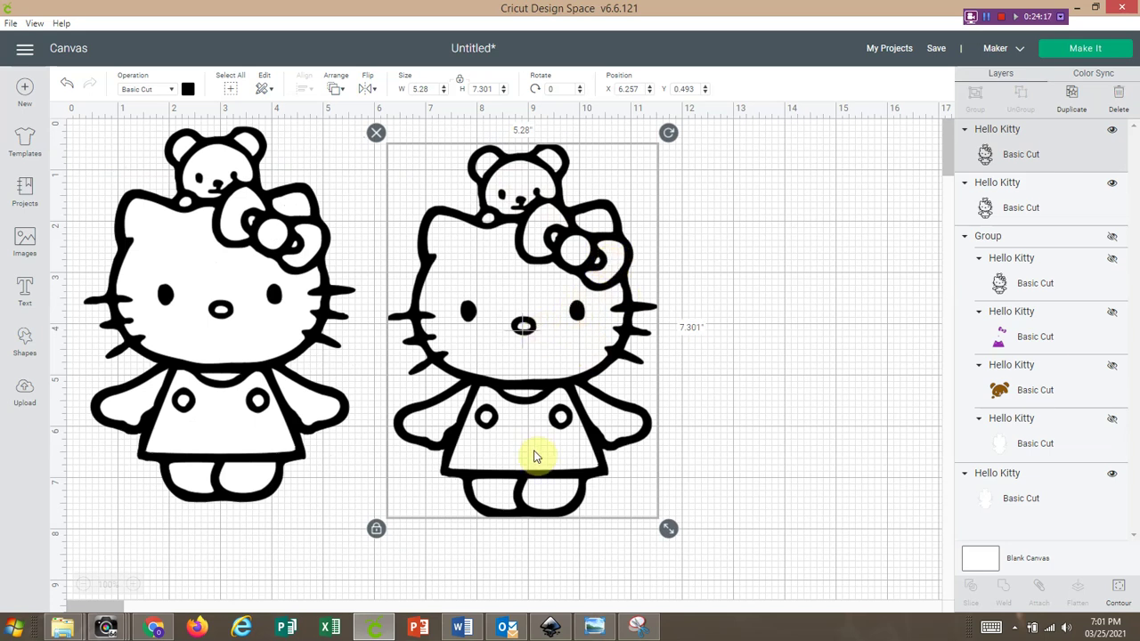
- Use Contour on the new outline copy to hide the face, the ear beside the bow and the two bow loops
{"action": "left_click", "coordinate": [1118, 586]}
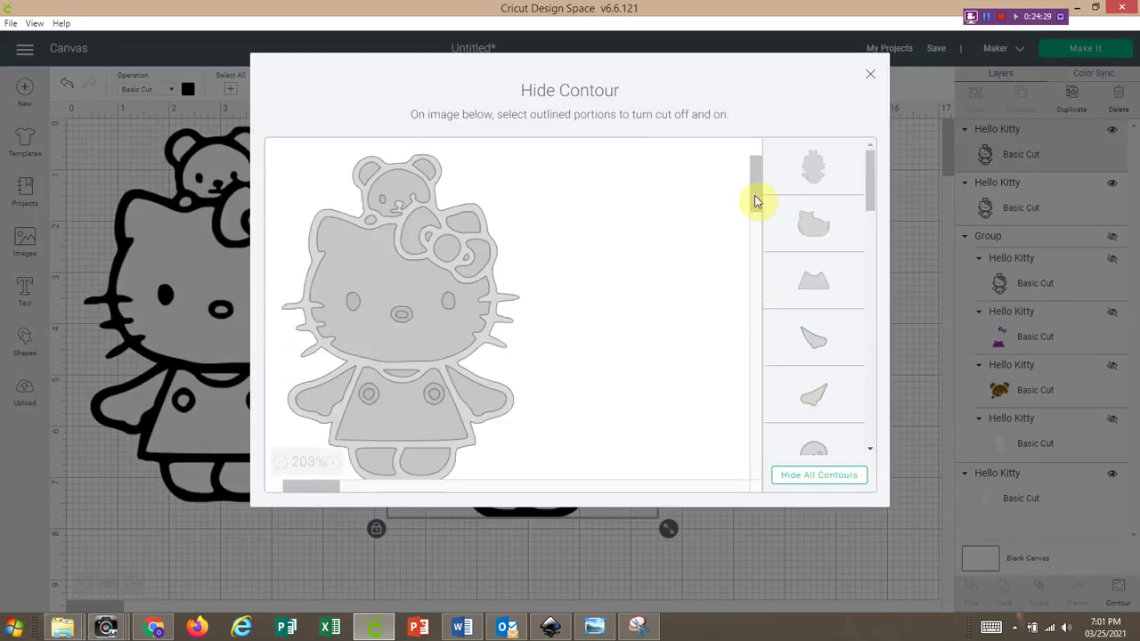
{"action": "left_click_drag", "start_coordinate": [755, 195], "coordinate": [754, 189]}
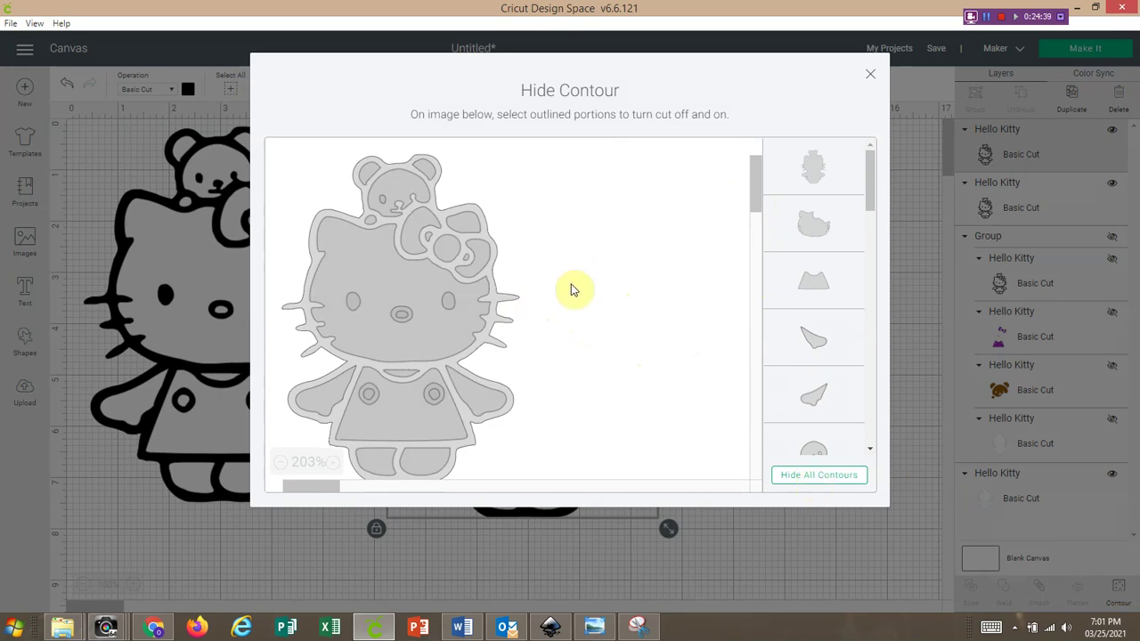
{"action": "left_click", "coordinate": [370, 270]}
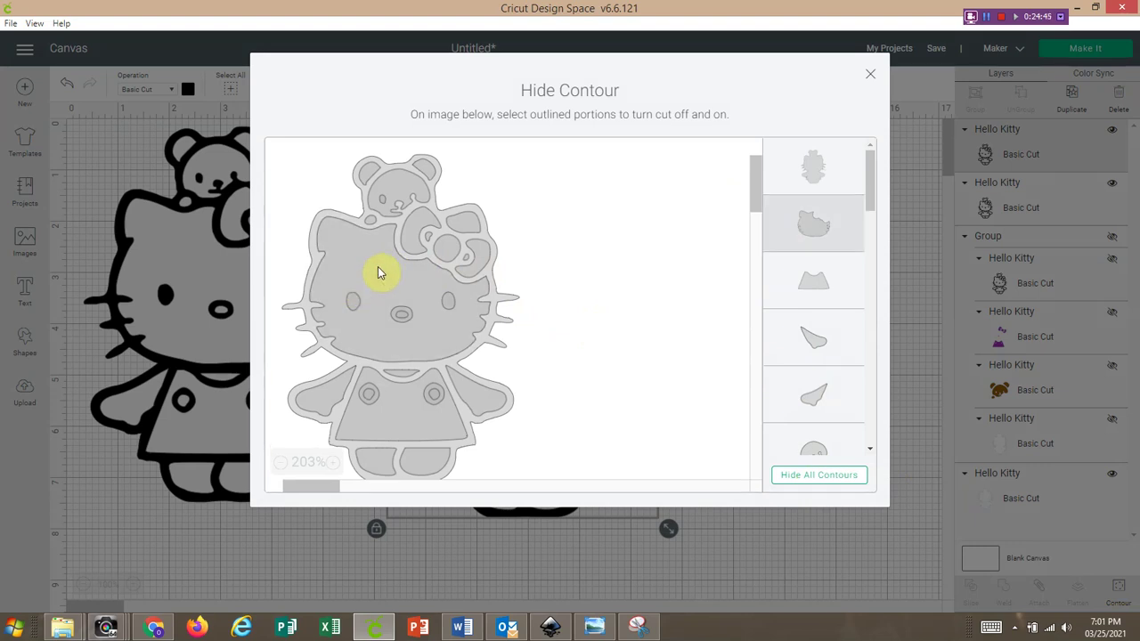
{"action": "left_click", "coordinate": [413, 251]}
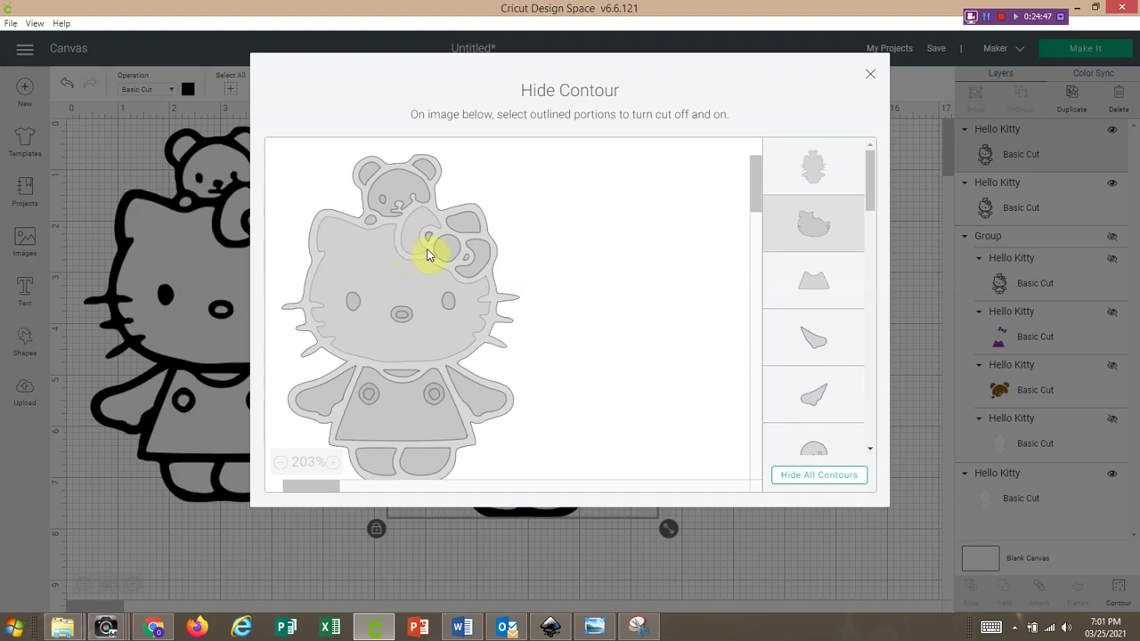
{"action": "left_click", "coordinate": [456, 230]}
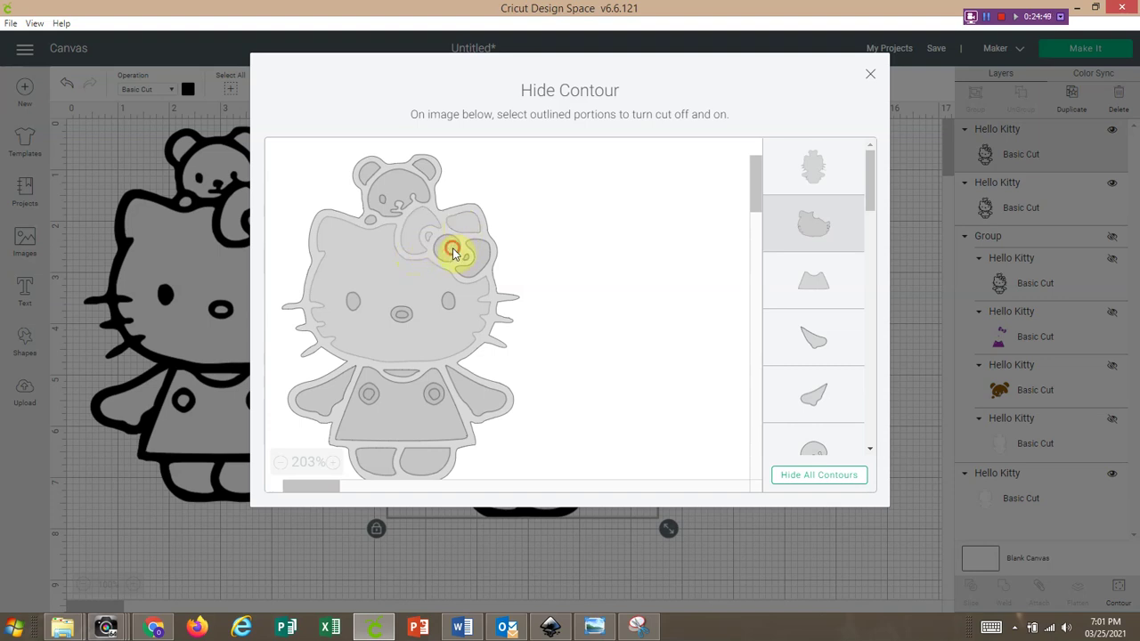
{"action": "left_click", "coordinate": [476, 259]}
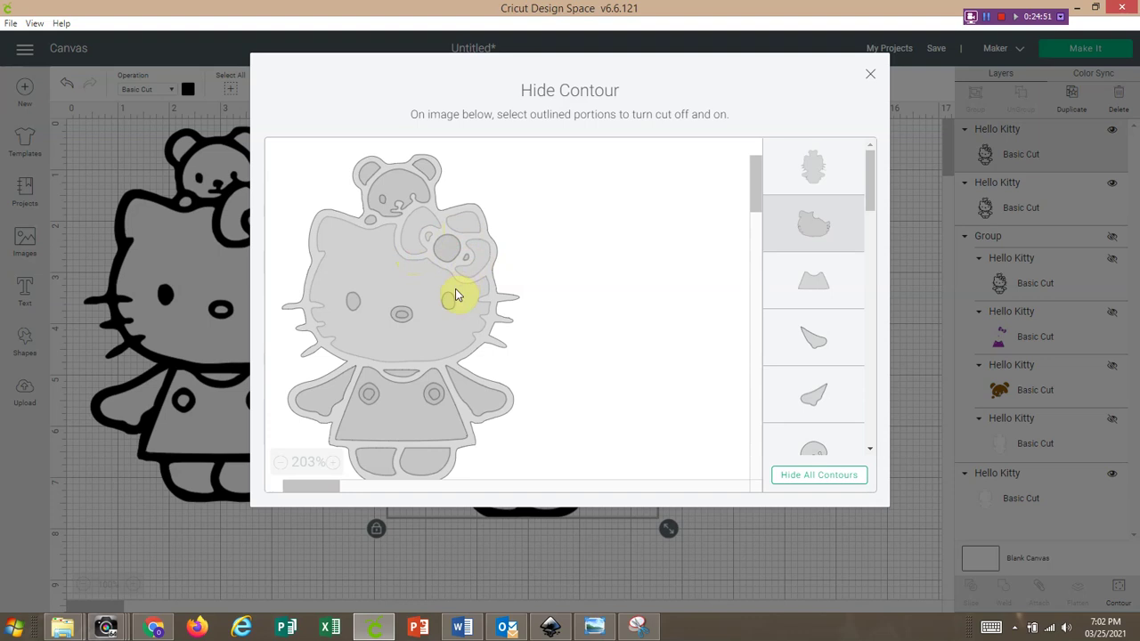
- Hide the contours of Hello Kitty's eyes and both arms on the outline copy
{"action": "left_click", "coordinate": [401, 317]}
{"action": "left_click", "coordinate": [352, 303]}
{"action": "left_click", "coordinate": [401, 317]}
{"action": "left_click", "coordinate": [392, 199]}
{"action": "left_click", "coordinate": [326, 399]}
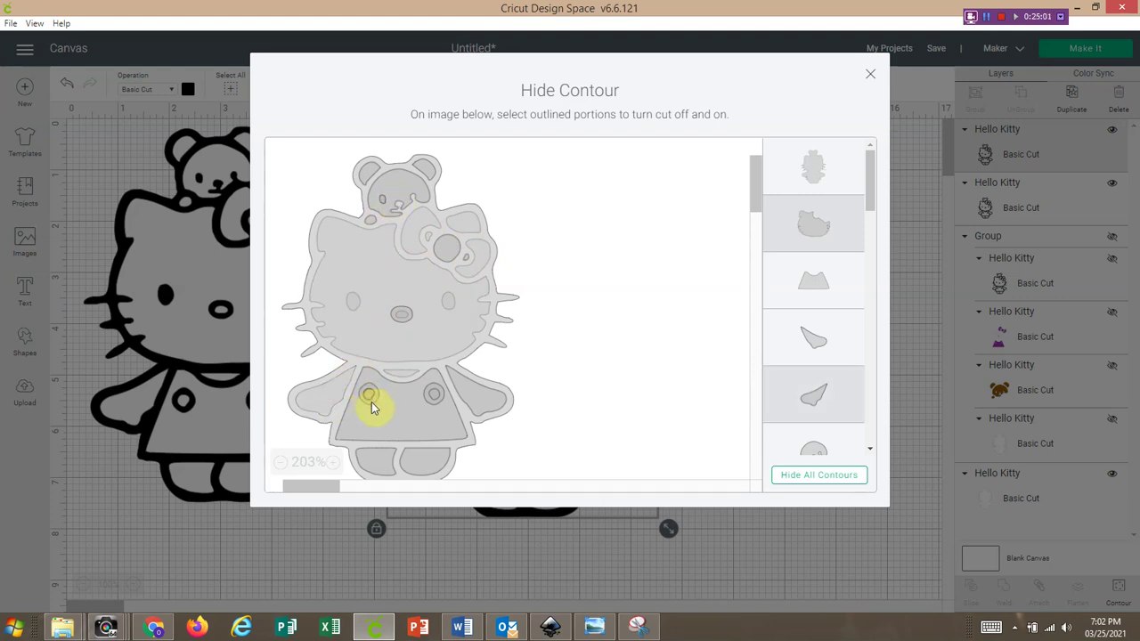
{"action": "left_click", "coordinate": [438, 400]}
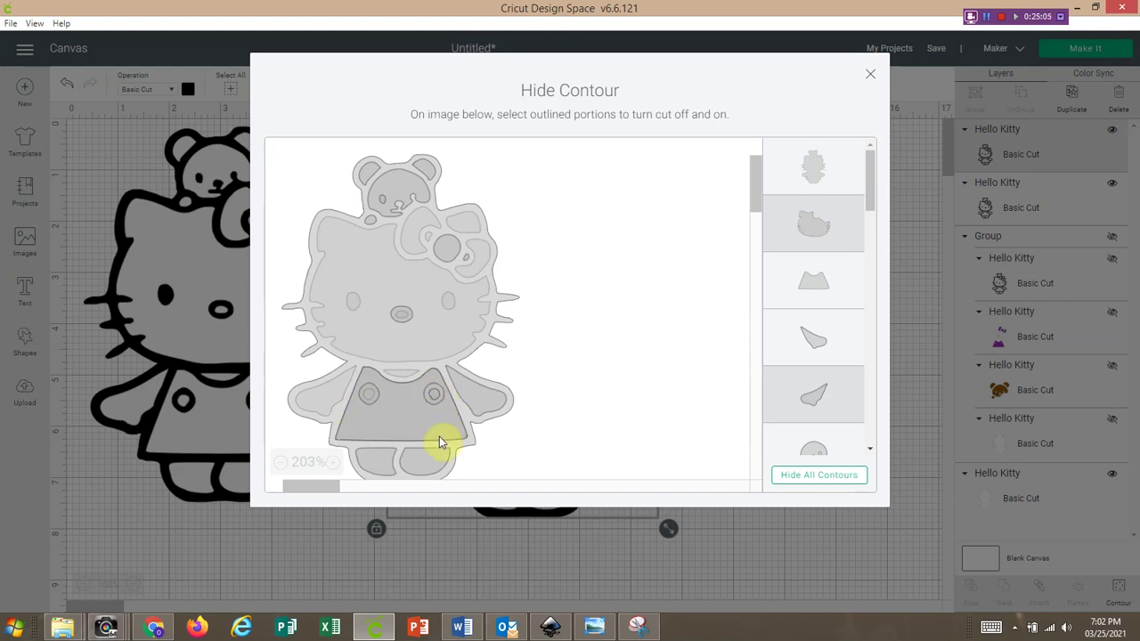
{"action": "left_click", "coordinate": [471, 407]}
- Hide the contours of the feet, the dress, the outer silhouette and the center of the bow
{"action": "left_click", "coordinate": [433, 460]}
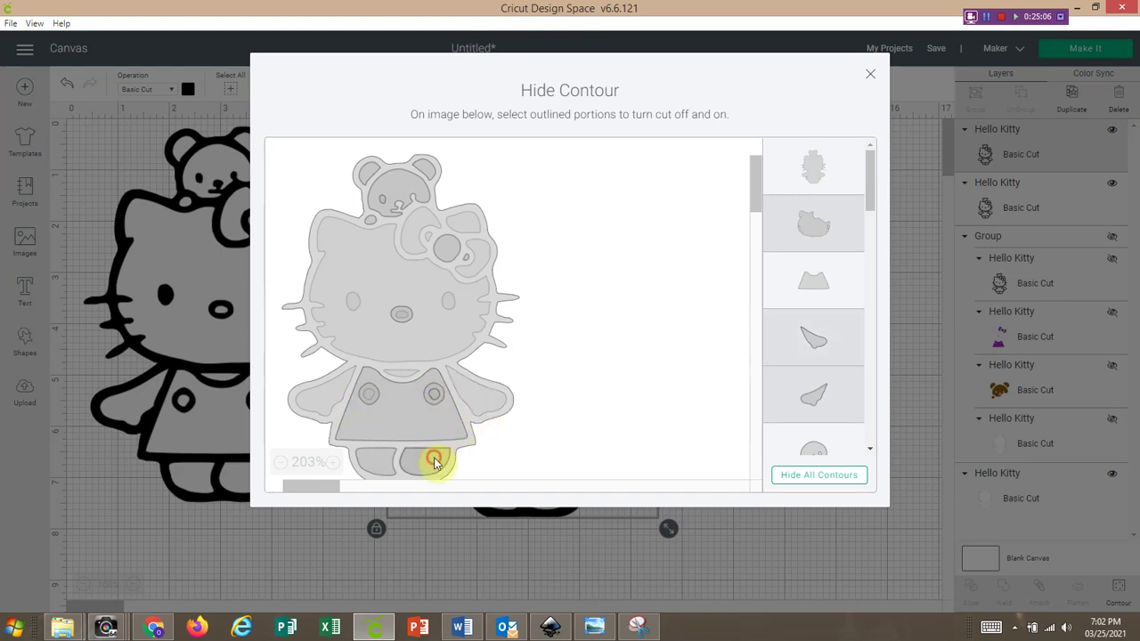
{"action": "left_click", "coordinate": [373, 473]}
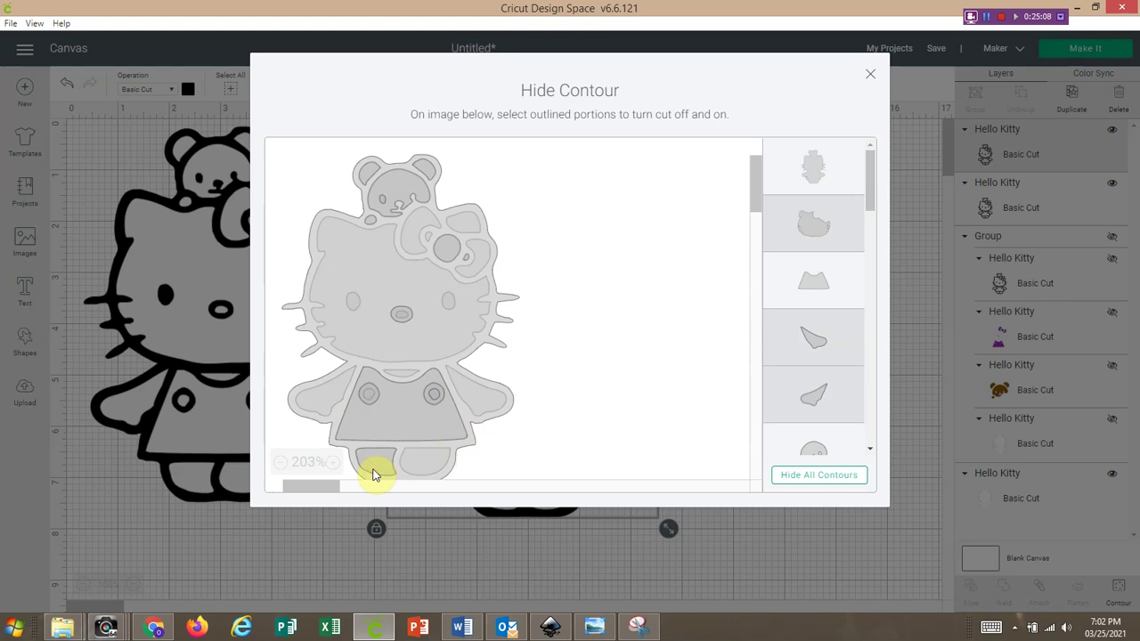
{"action": "left_click", "coordinate": [439, 454]}
{"action": "left_click", "coordinate": [445, 432]}
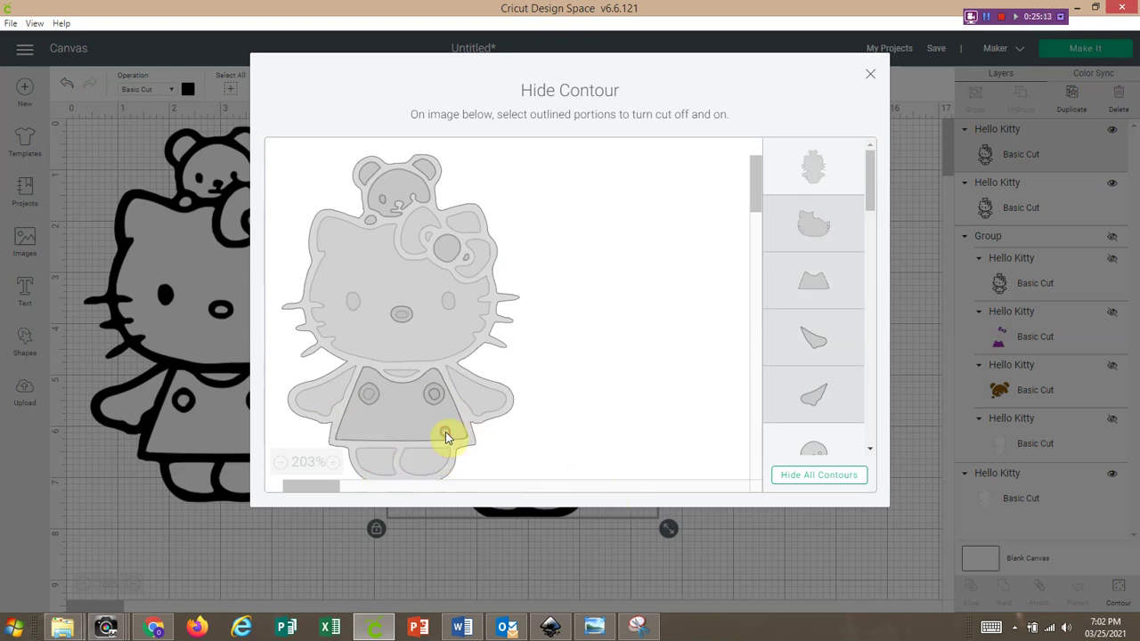
{"action": "left_click", "coordinate": [814, 172]}
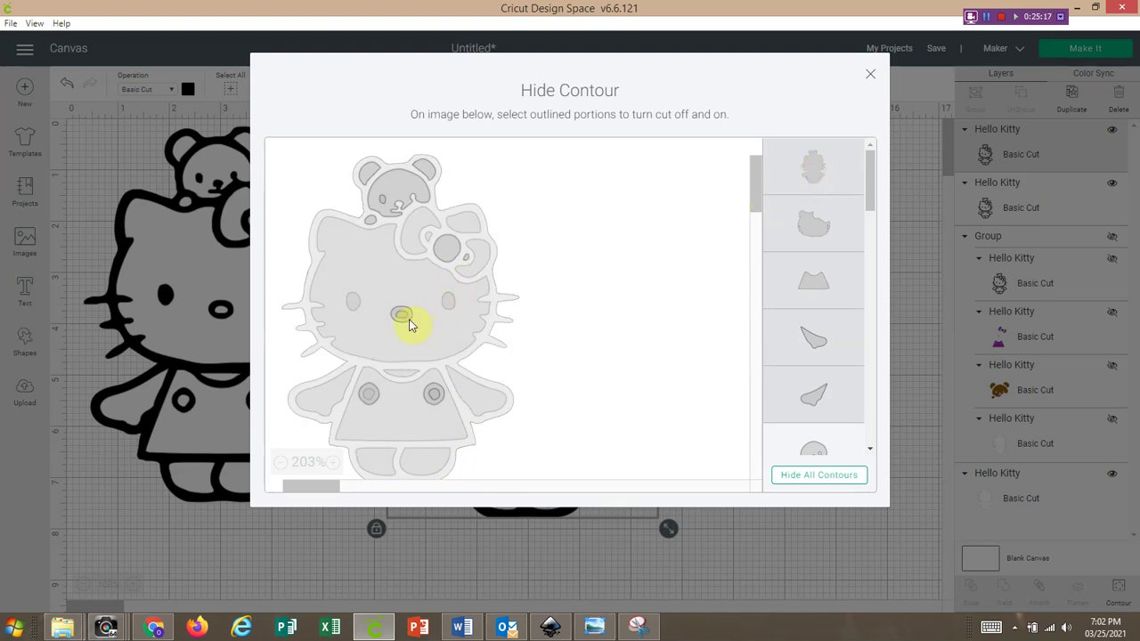
{"action": "left_click", "coordinate": [410, 352]}
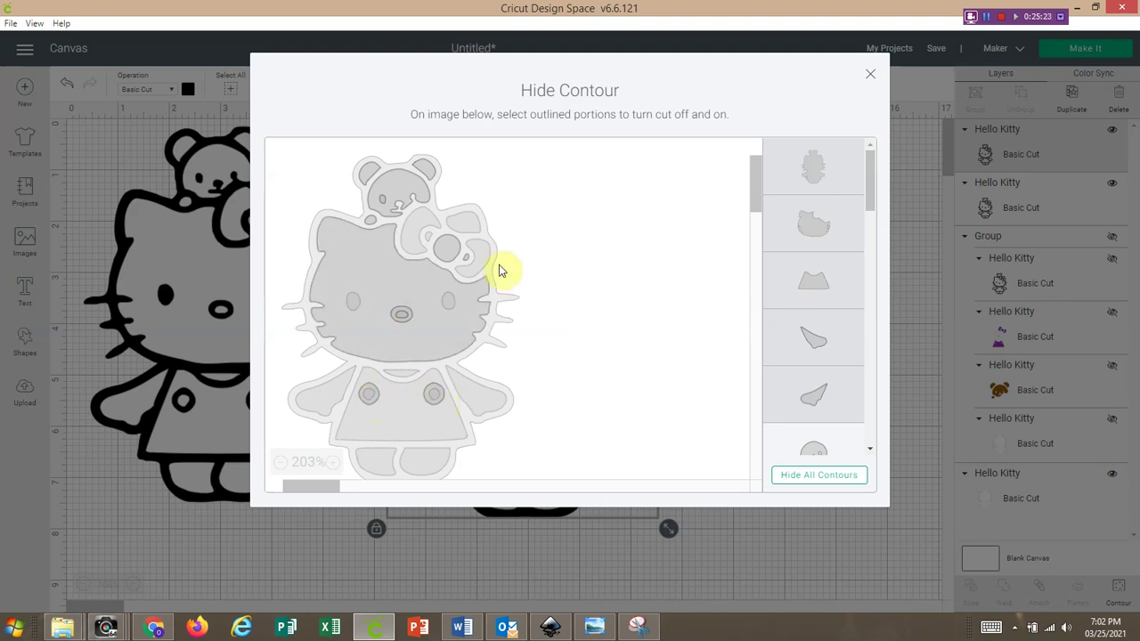
{"action": "left_click", "coordinate": [448, 253]}
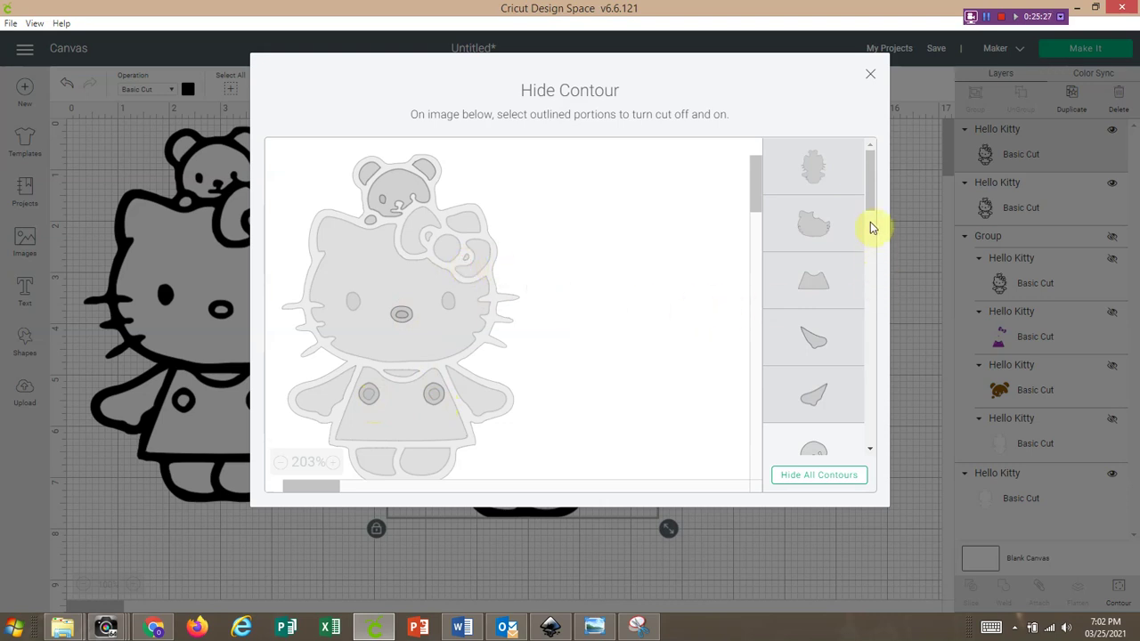
- Hide the remaining dress button and nose contours so only the bear's pieces are kept, and finish contouring
{"action": "left_click_drag", "start_coordinate": [868, 197], "coordinate": [884, 337]}
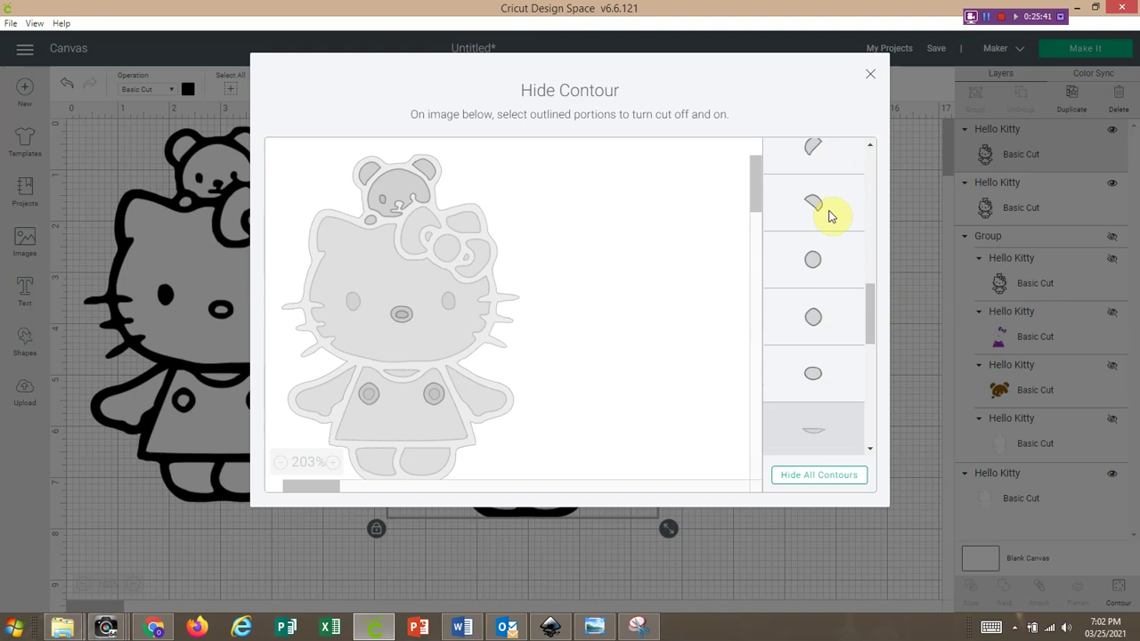
{"action": "left_click", "coordinate": [810, 270]}
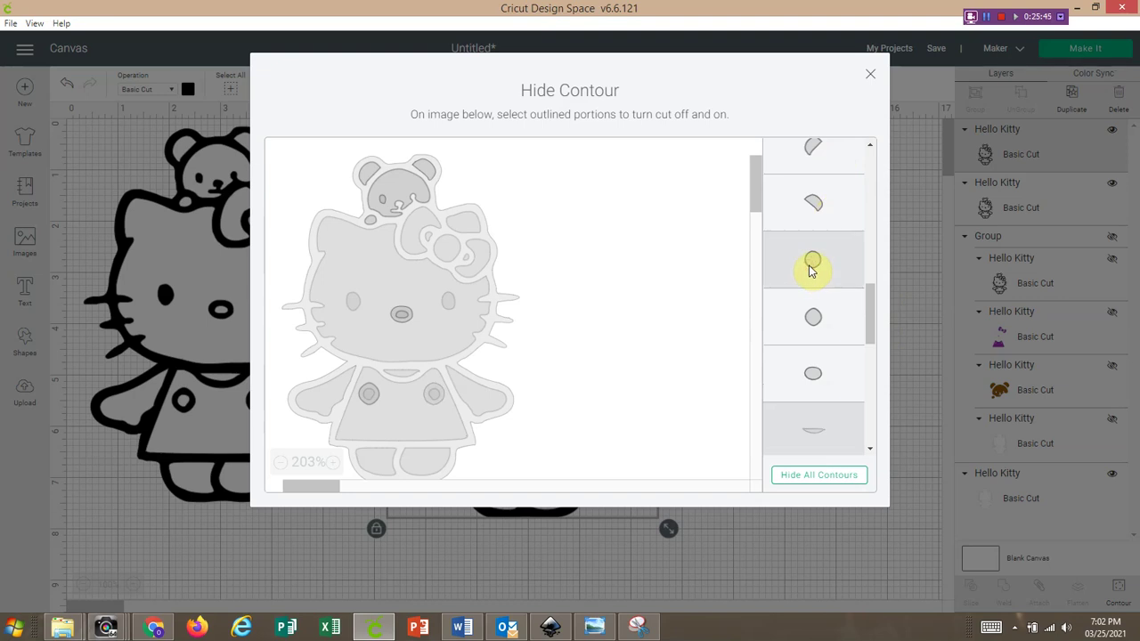
{"action": "left_click", "coordinate": [815, 317]}
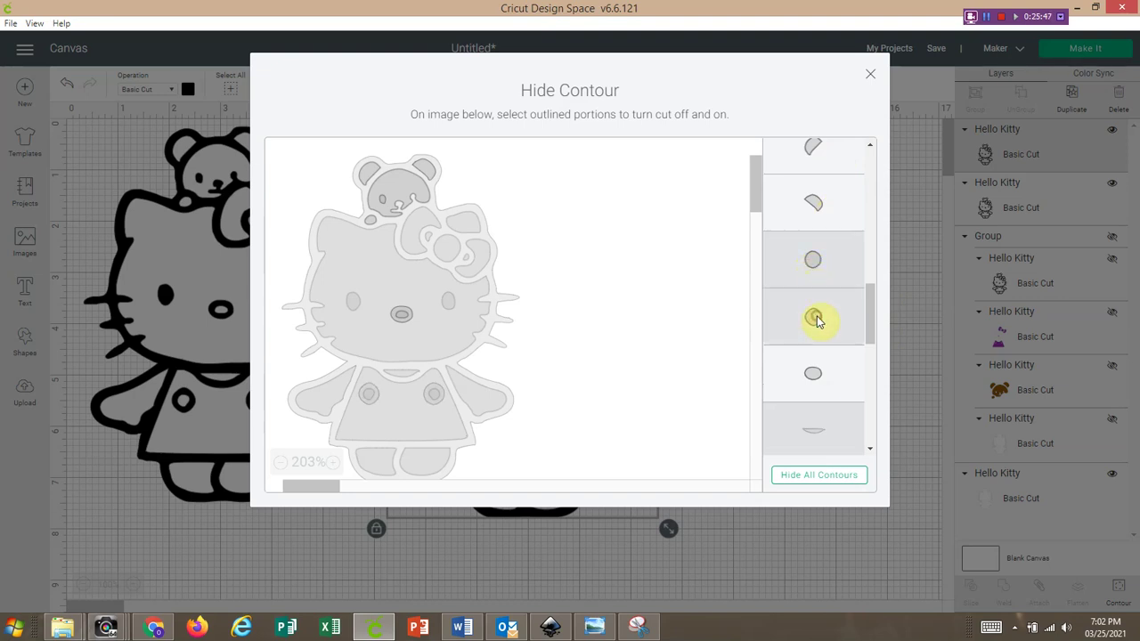
{"action": "left_click", "coordinate": [811, 376]}
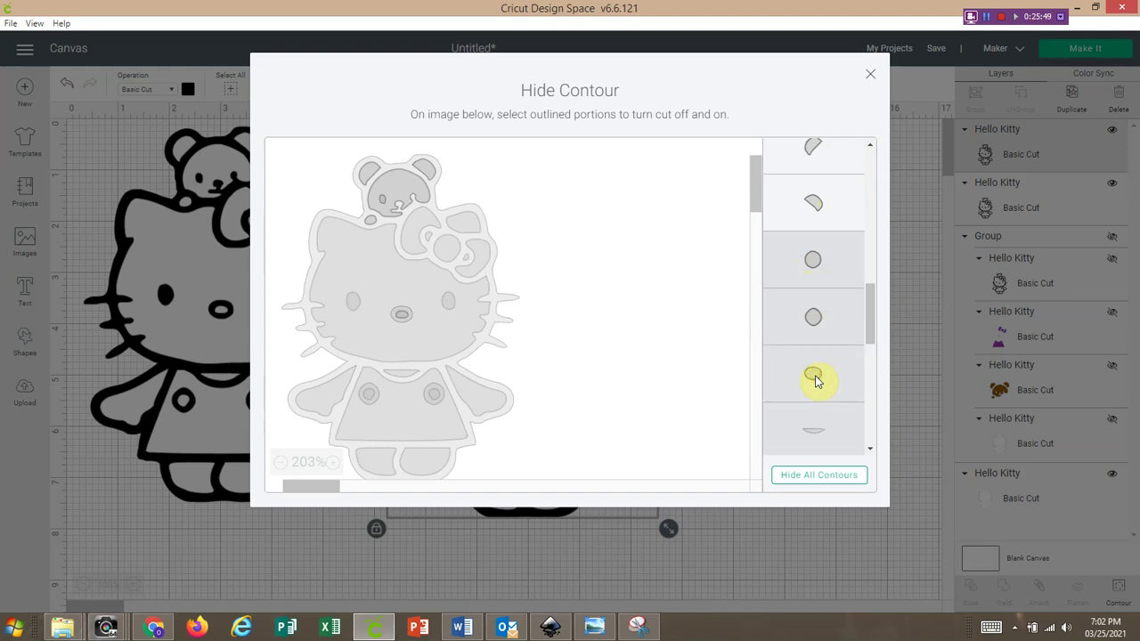
{"action": "left_click_drag", "start_coordinate": [870, 325], "coordinate": [873, 423]}
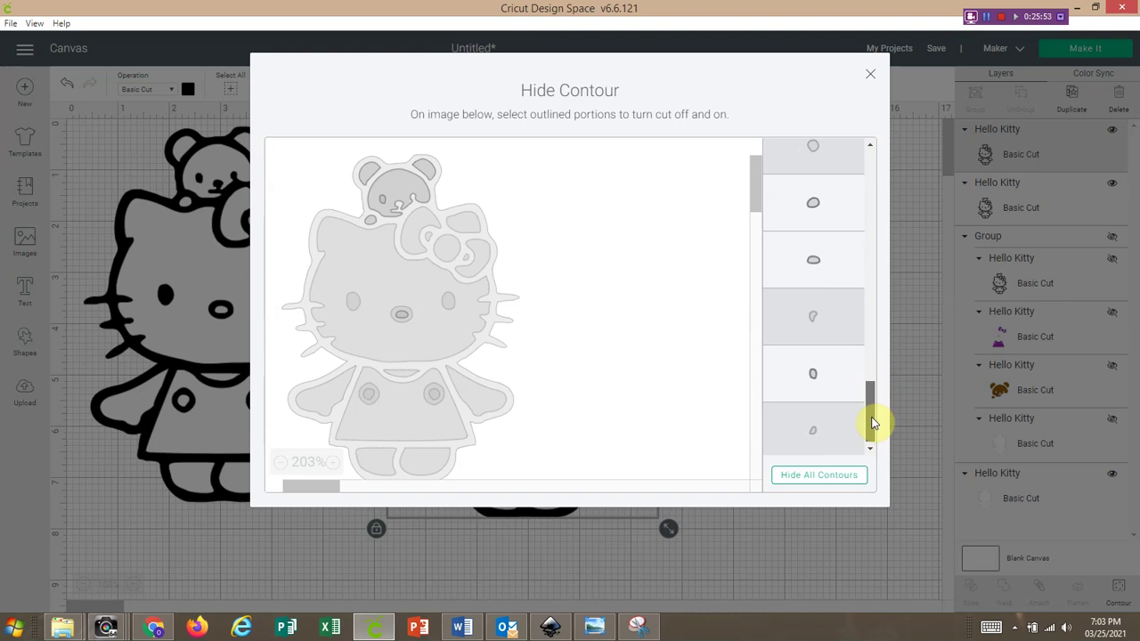
{"action": "left_click", "coordinate": [811, 266]}
{"action": "left_click", "coordinate": [812, 265]}
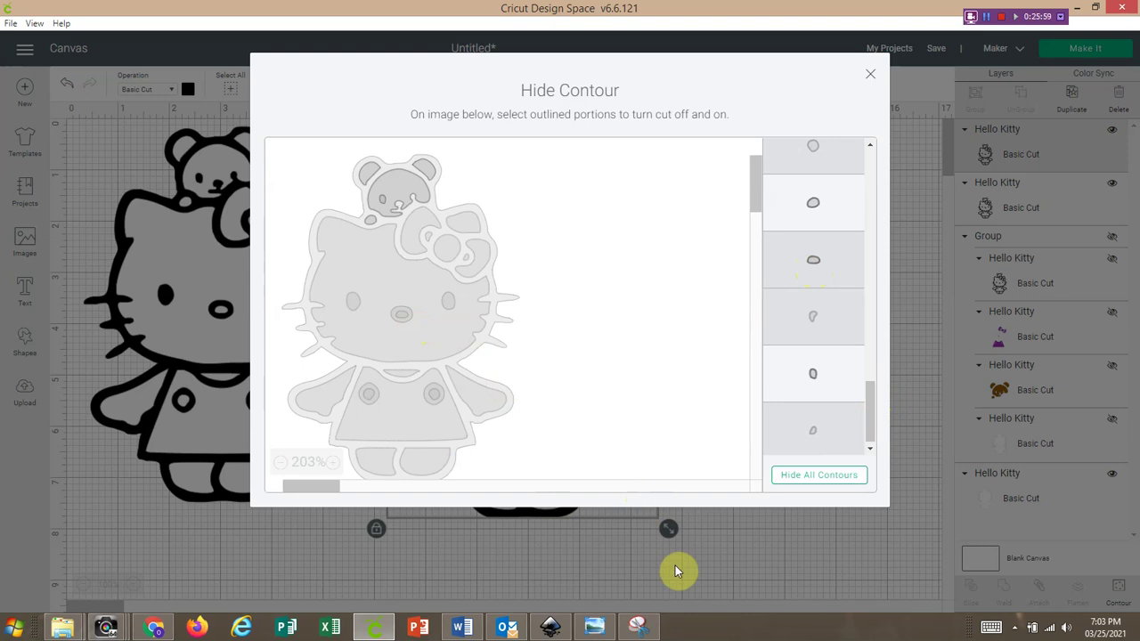
{"action": "left_click", "coordinate": [869, 77]}
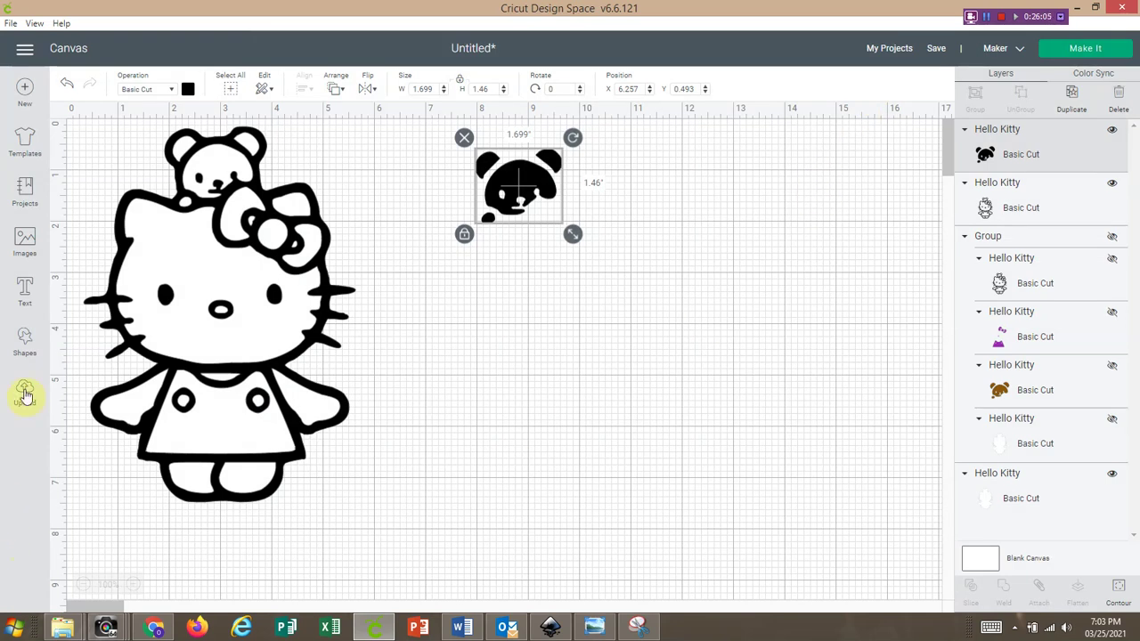
- Recolor the bear pieces brown and align them with the bear on the stacked design
{"action": "left_click", "coordinate": [188, 91]}
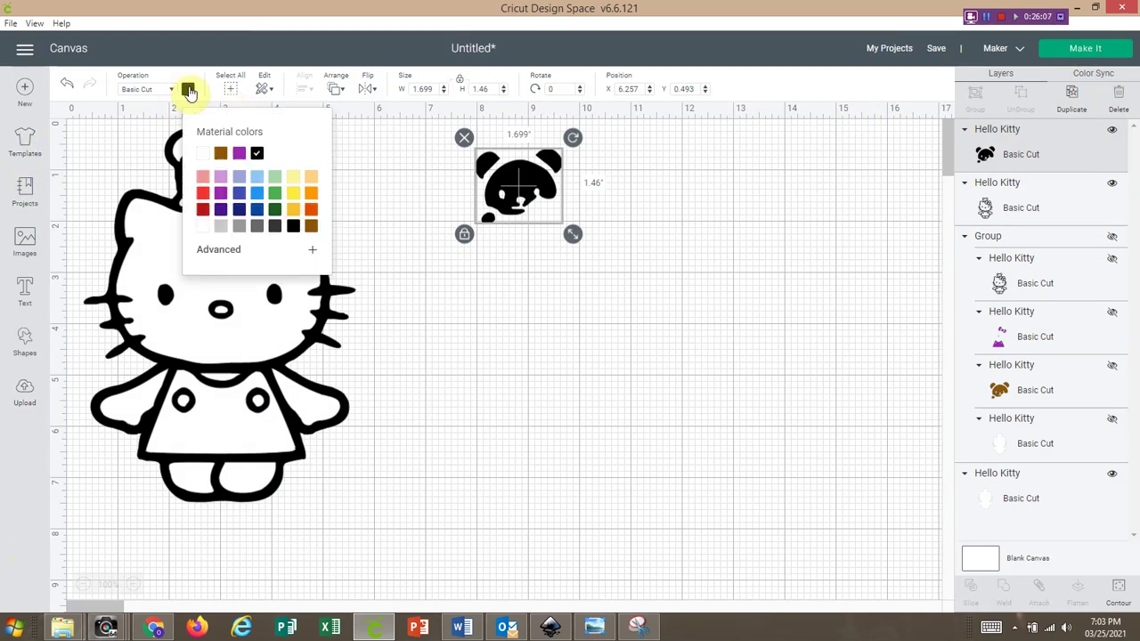
{"action": "left_click", "coordinate": [220, 153]}
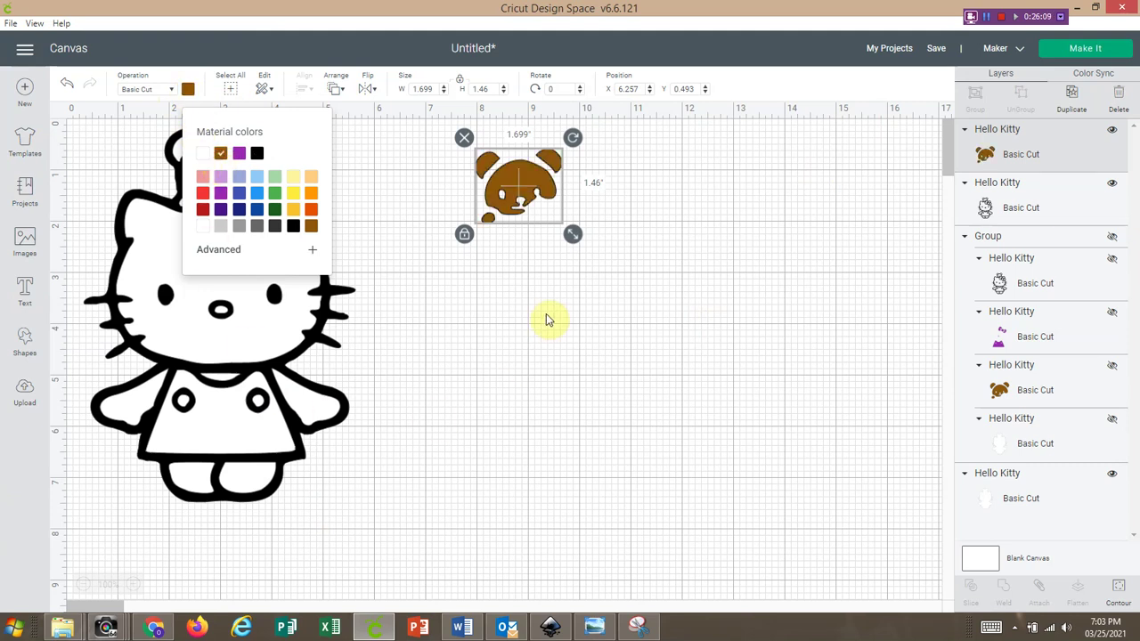
{"action": "left_click", "coordinate": [536, 190]}
{"action": "left_click_drag", "start_coordinate": [536, 184], "coordinate": [235, 161]}
{"action": "left_click", "coordinate": [521, 285]}
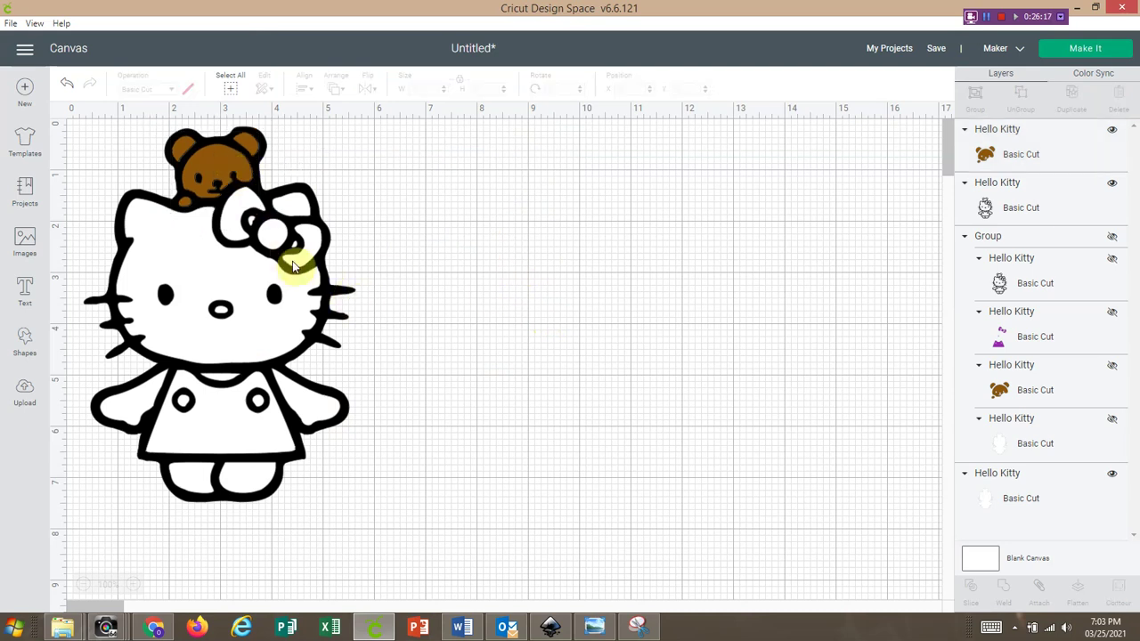
- Duplicate the black outline and place the copy beside the stacked design at about X 7.31, Y 0.42
{"action": "left_click", "coordinate": [287, 260]}
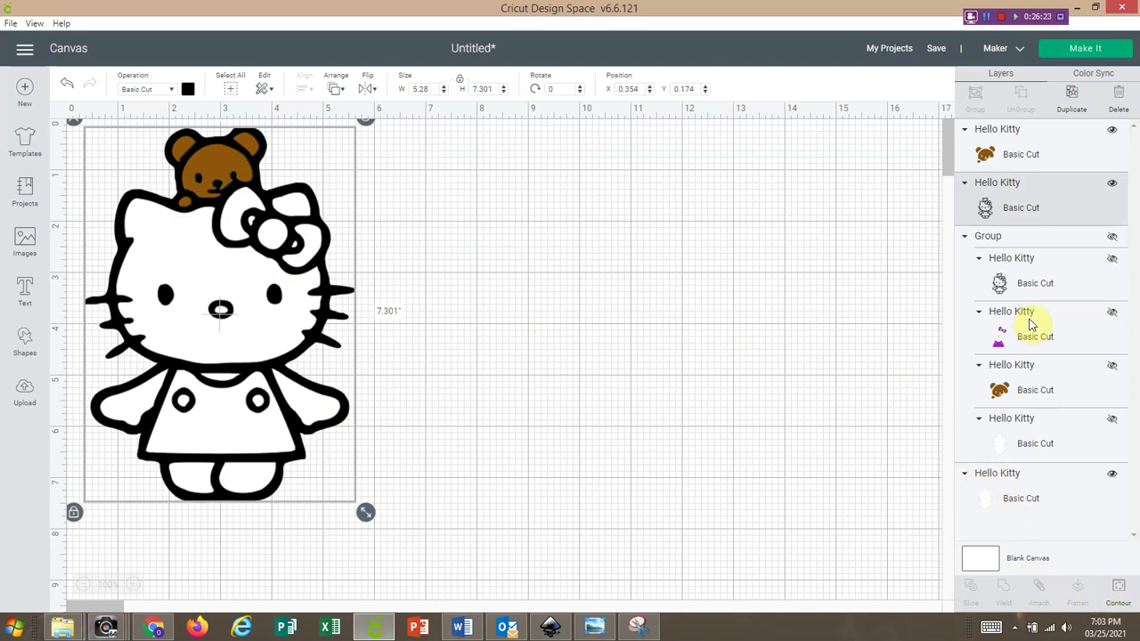
{"action": "left_click", "coordinate": [1072, 118]}
{"action": "left_click_drag", "start_coordinate": [305, 343], "coordinate": [646, 343]}
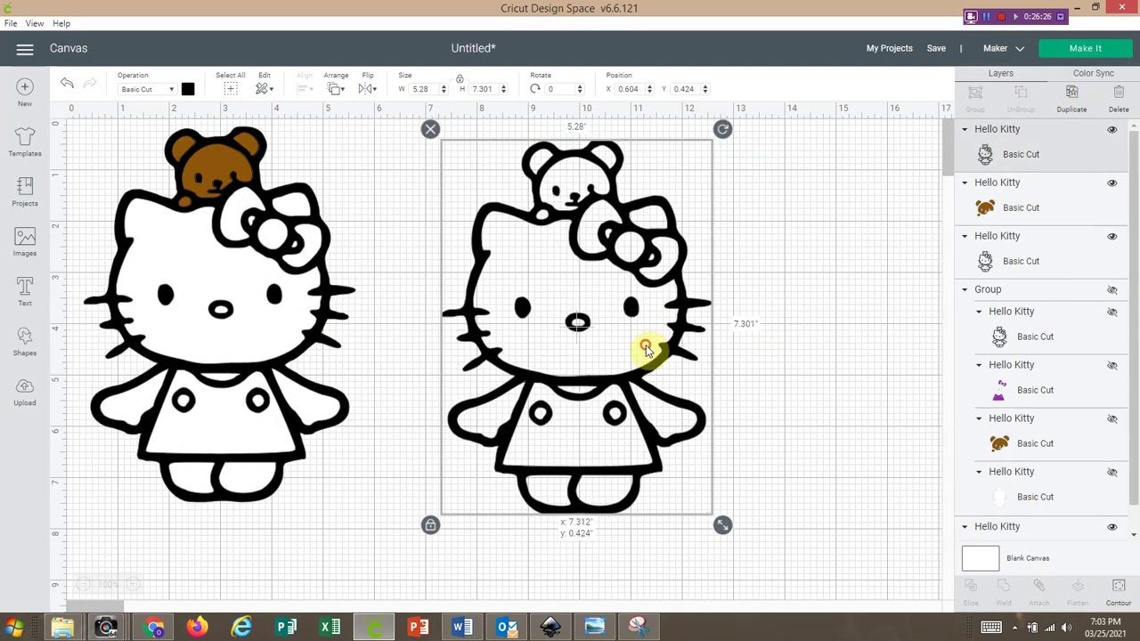
- Use Contour on the new outline copy to hide the bear's ears, Hello Kitty's face, the ear beside the bow, the arms and the feet
{"action": "left_click", "coordinate": [1118, 595]}
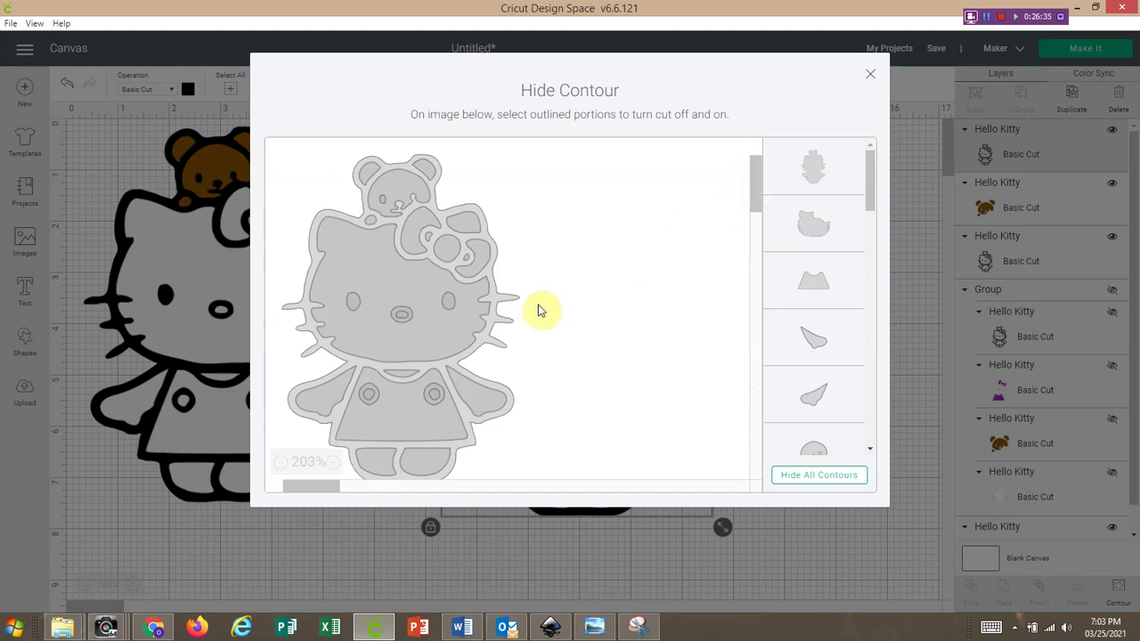
{"action": "triple_click", "coordinate": [731, 109]}
{"action": "left_click", "coordinate": [689, 102]}
{"action": "triple_click", "coordinate": [674, 102]}
{"action": "left_click", "coordinate": [674, 102]}
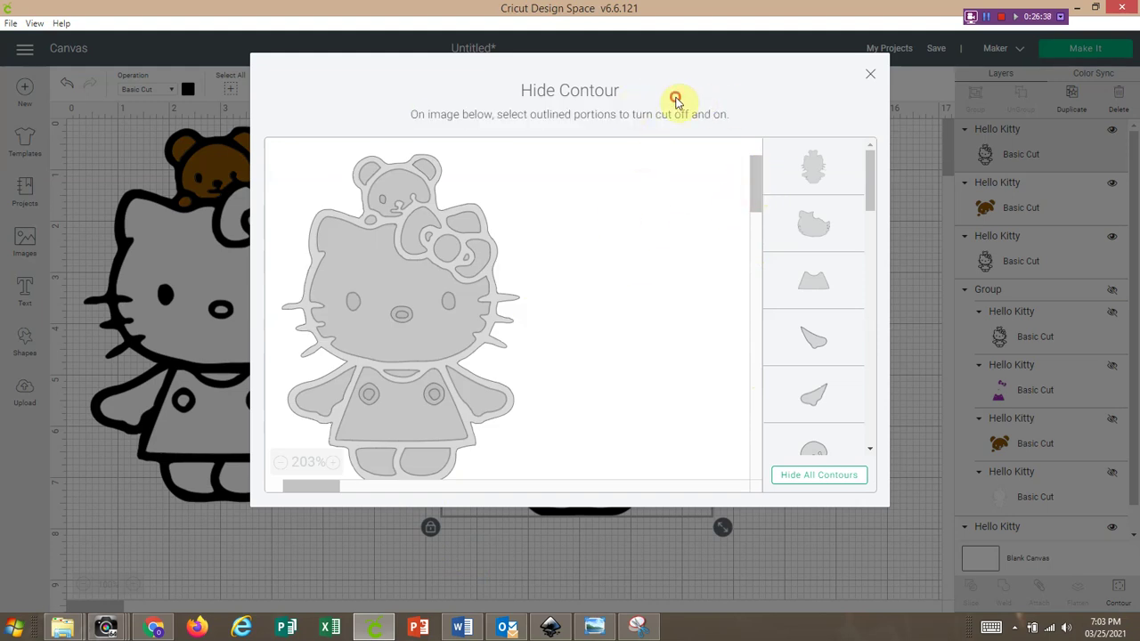
{"action": "left_click", "coordinate": [433, 250]}
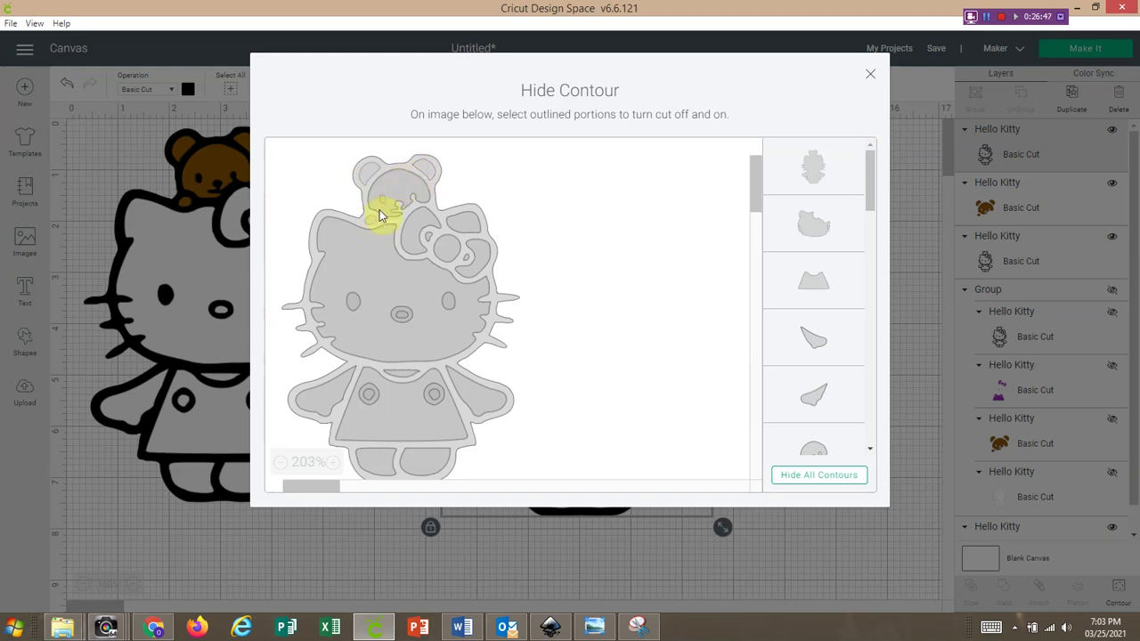
{"action": "left_click", "coordinate": [381, 262]}
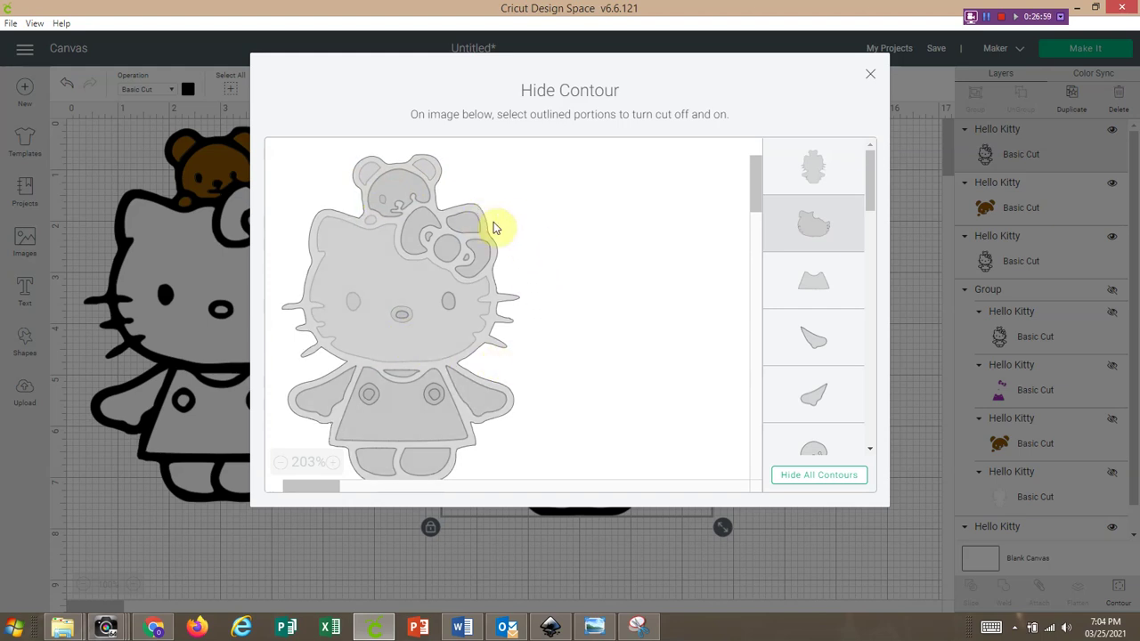
{"action": "left_click", "coordinate": [477, 416]}
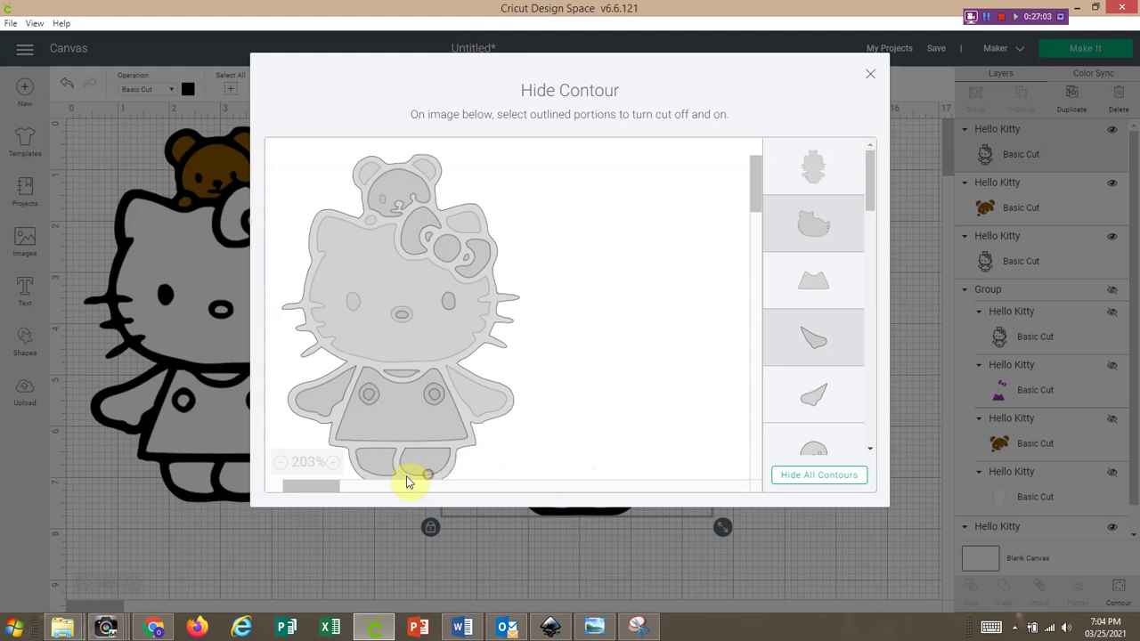
{"action": "left_click", "coordinate": [319, 410]}
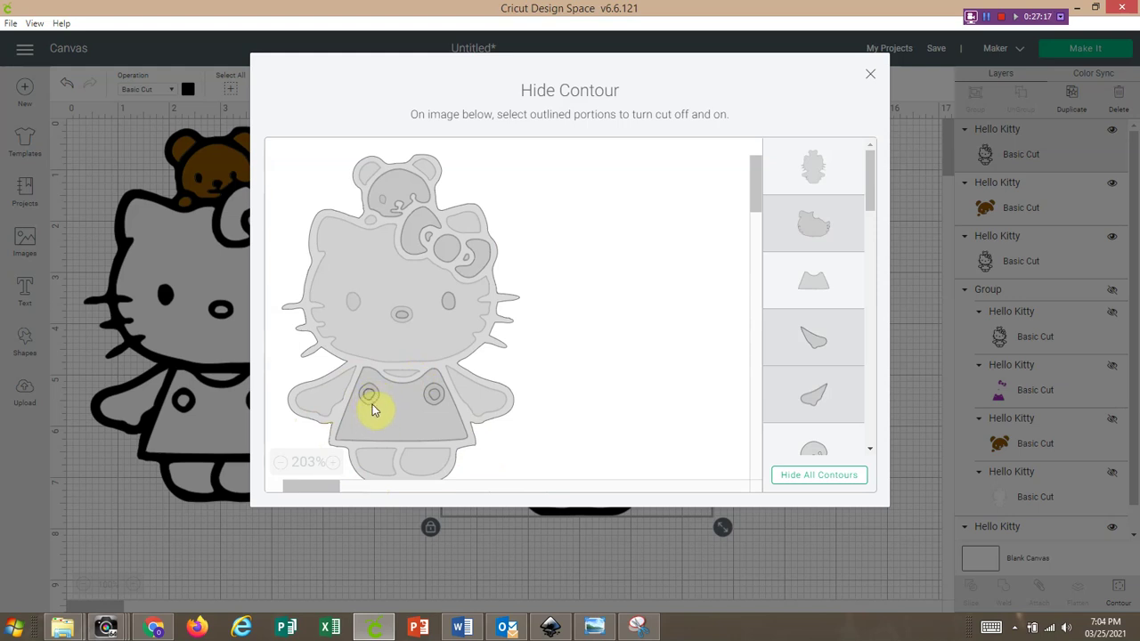
- Hide the bear's face contour in the outline copy
{"action": "left_click", "coordinate": [332, 463]}
{"action": "left_click", "coordinate": [332, 463]}
{"action": "left_click", "coordinate": [332, 463]}
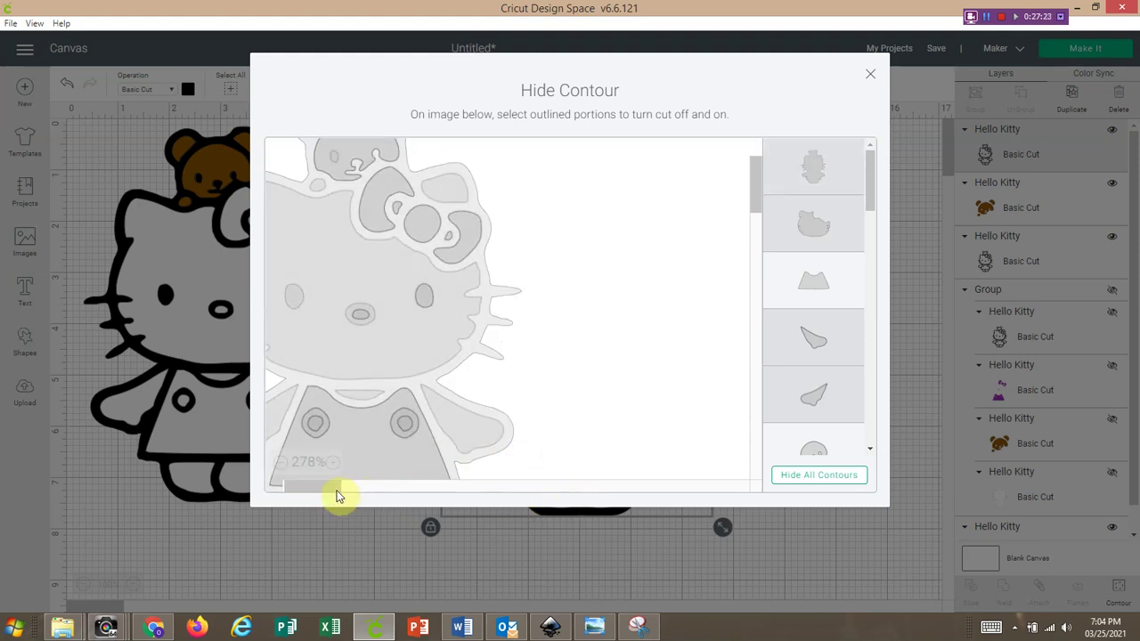
{"action": "left_click", "coordinate": [288, 491]}
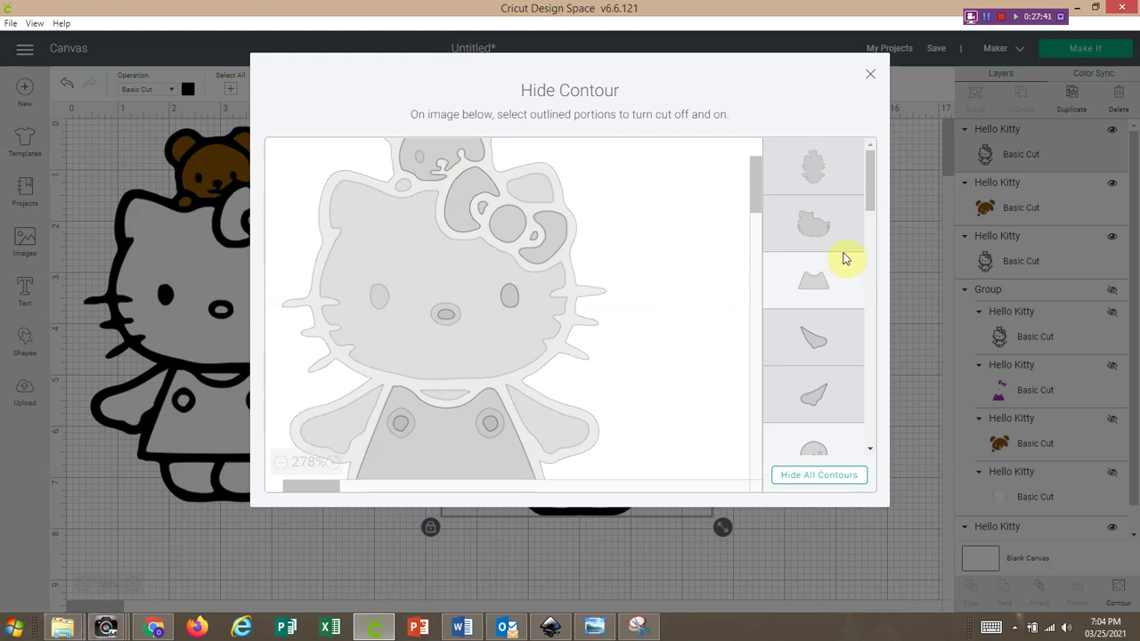
{"action": "left_click_drag", "start_coordinate": [870, 179], "coordinate": [873, 184]}
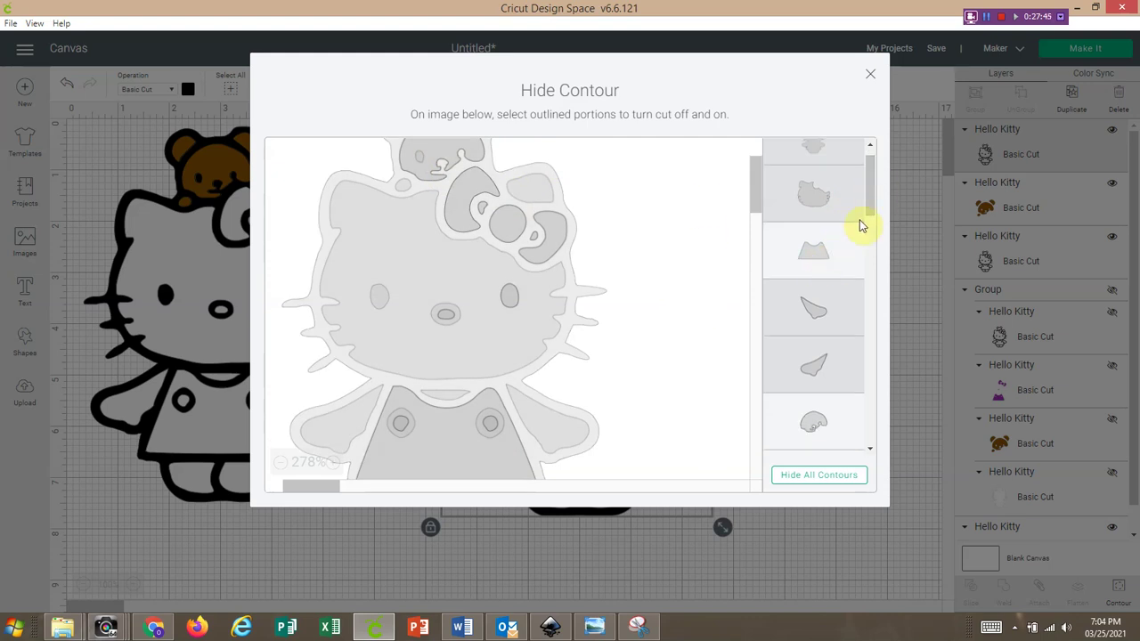
{"action": "left_click_drag", "start_coordinate": [870, 208], "coordinate": [875, 237]}
{"action": "left_click", "coordinate": [844, 309]}
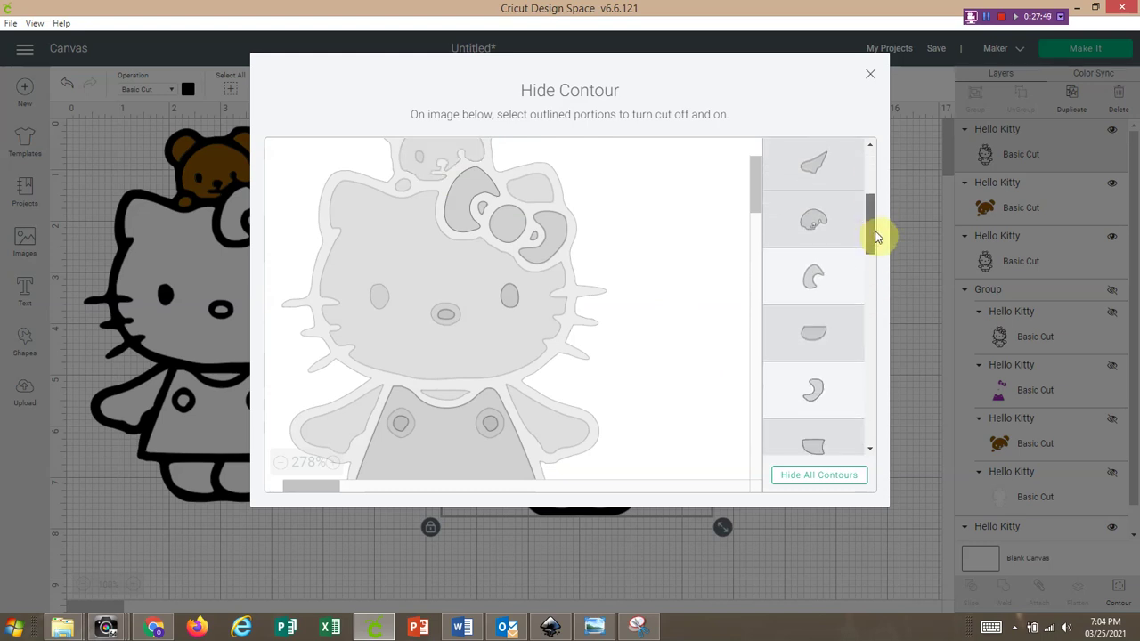
{"action": "left_click", "coordinate": [875, 232]}
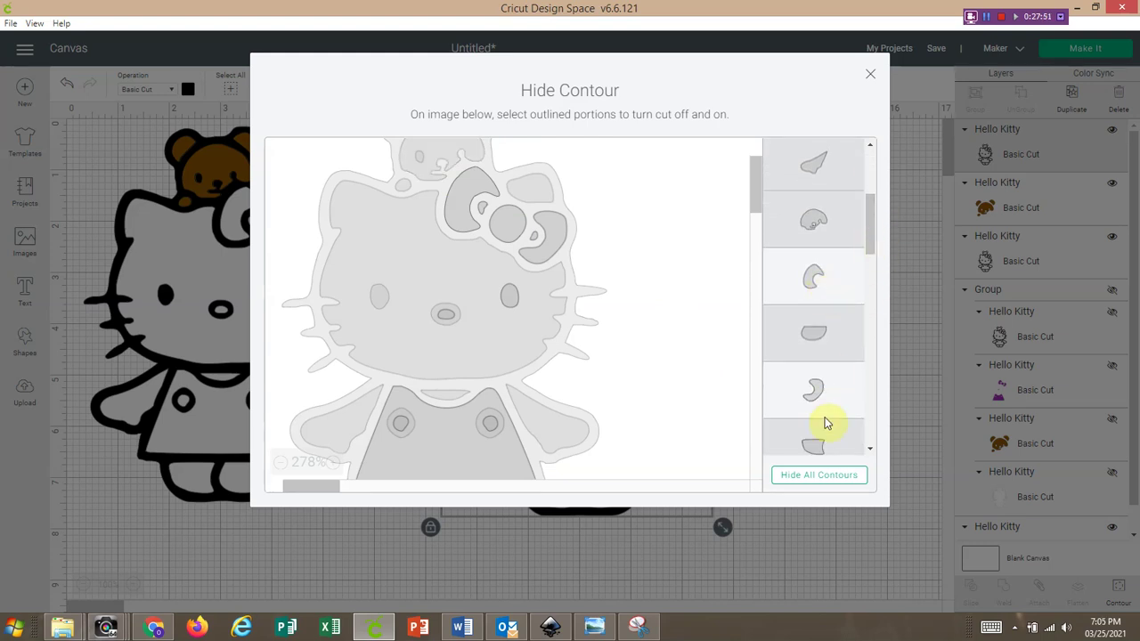
- Hide Hello Kitty's remaining eye contour, keeping the bow, nose and dress pieces, and finish contouring
{"action": "left_click_drag", "start_coordinate": [870, 246], "coordinate": [882, 282]}
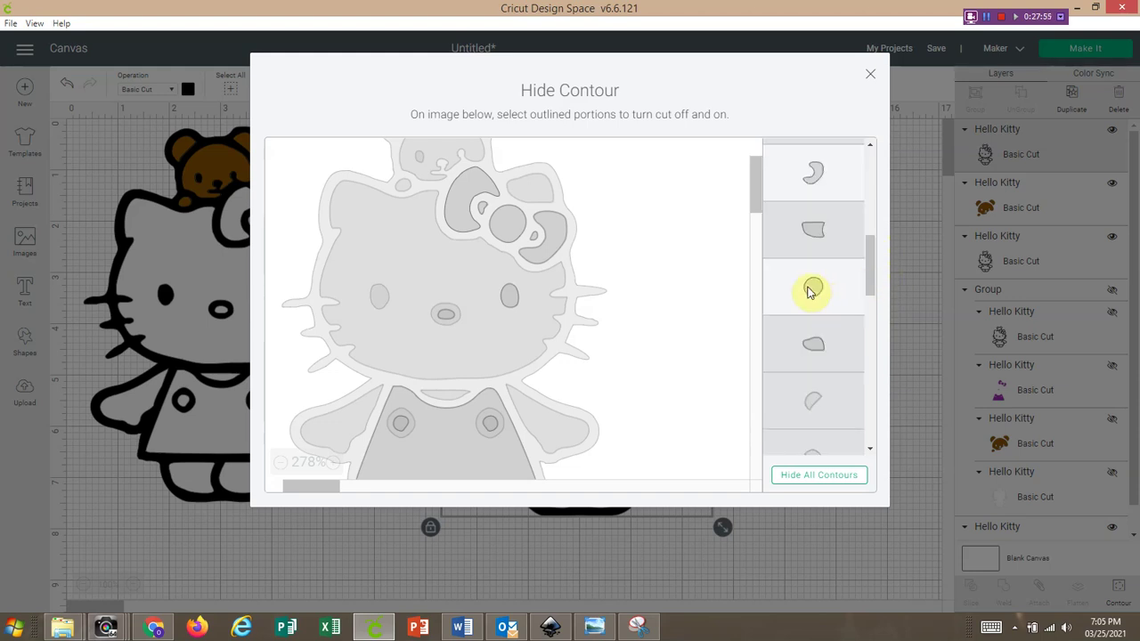
{"action": "left_click_drag", "start_coordinate": [870, 269], "coordinate": [884, 372]}
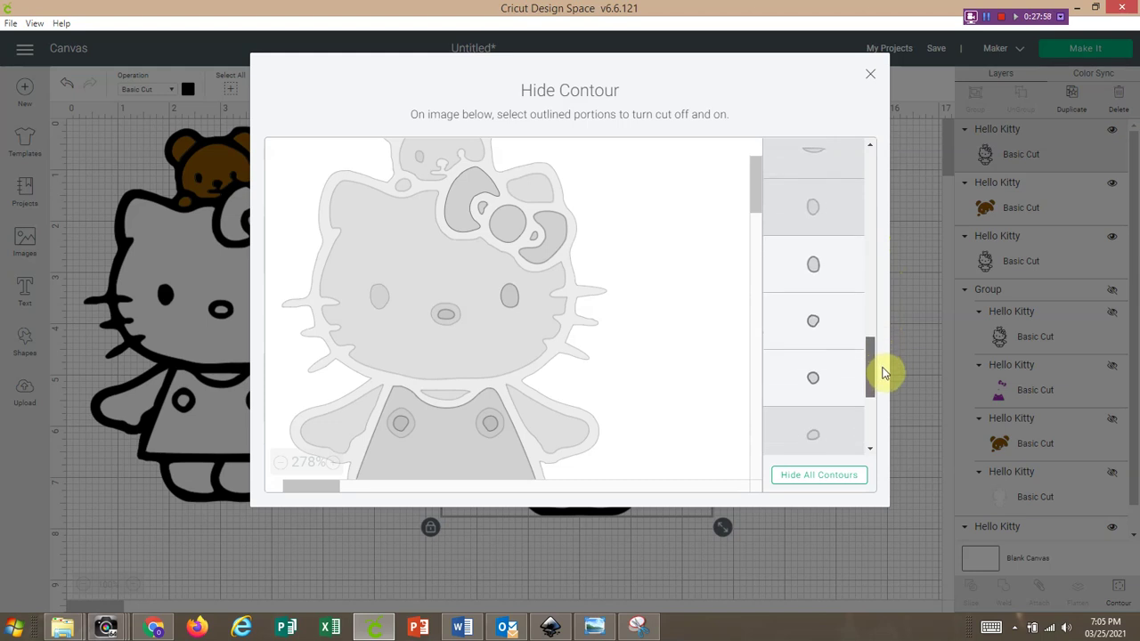
{"action": "left_click", "coordinate": [817, 274]}
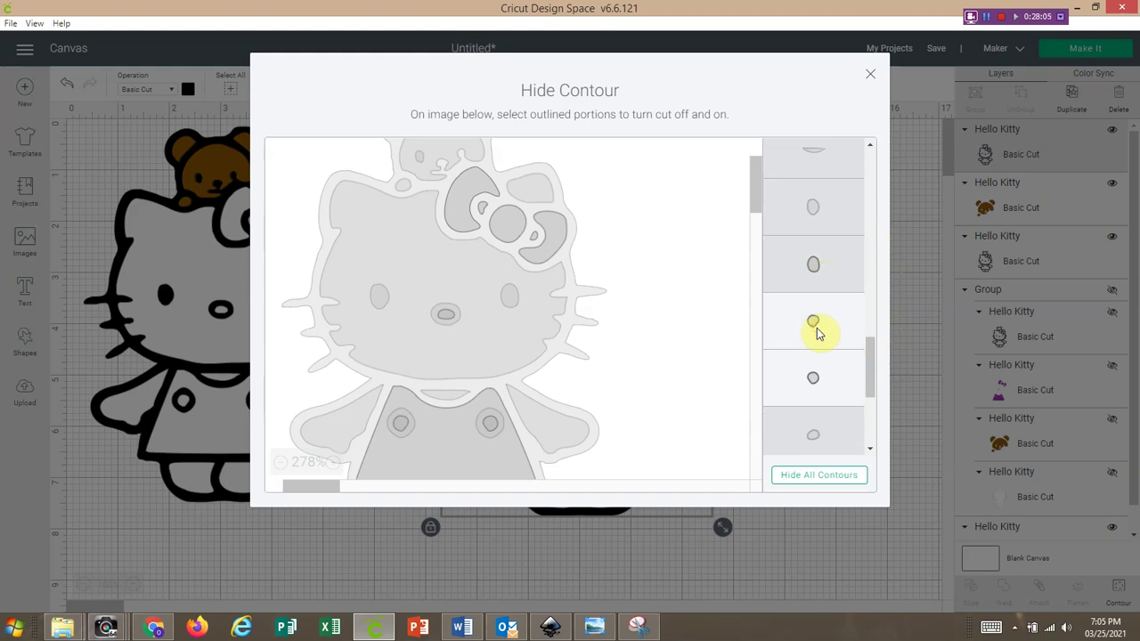
{"action": "left_click_drag", "start_coordinate": [879, 365], "coordinate": [879, 410]}
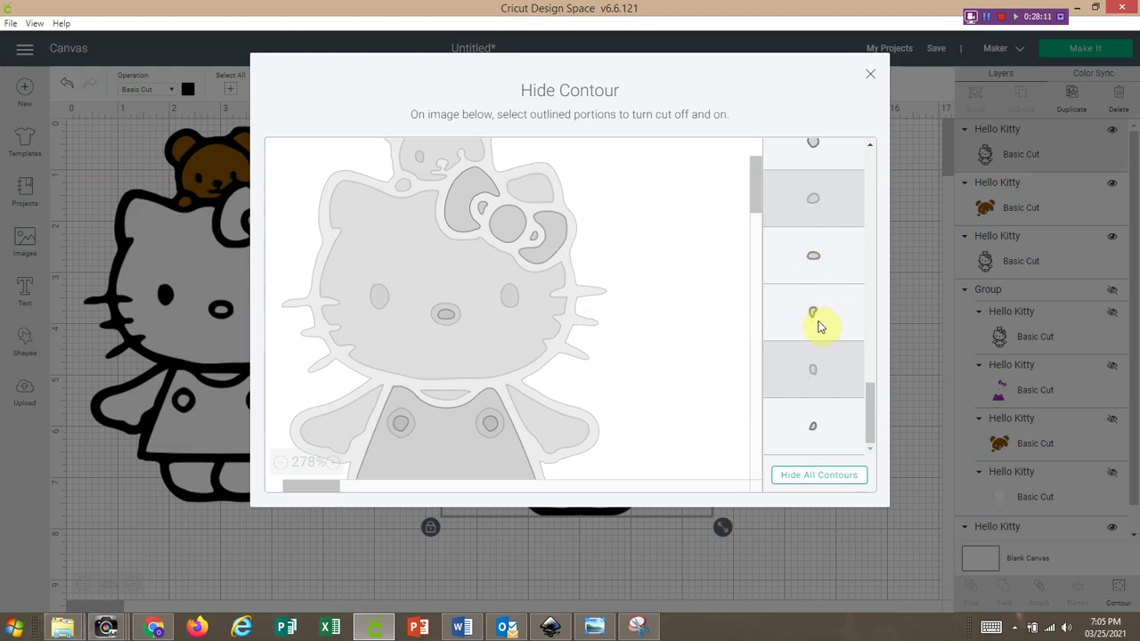
{"action": "left_click", "coordinate": [483, 216]}
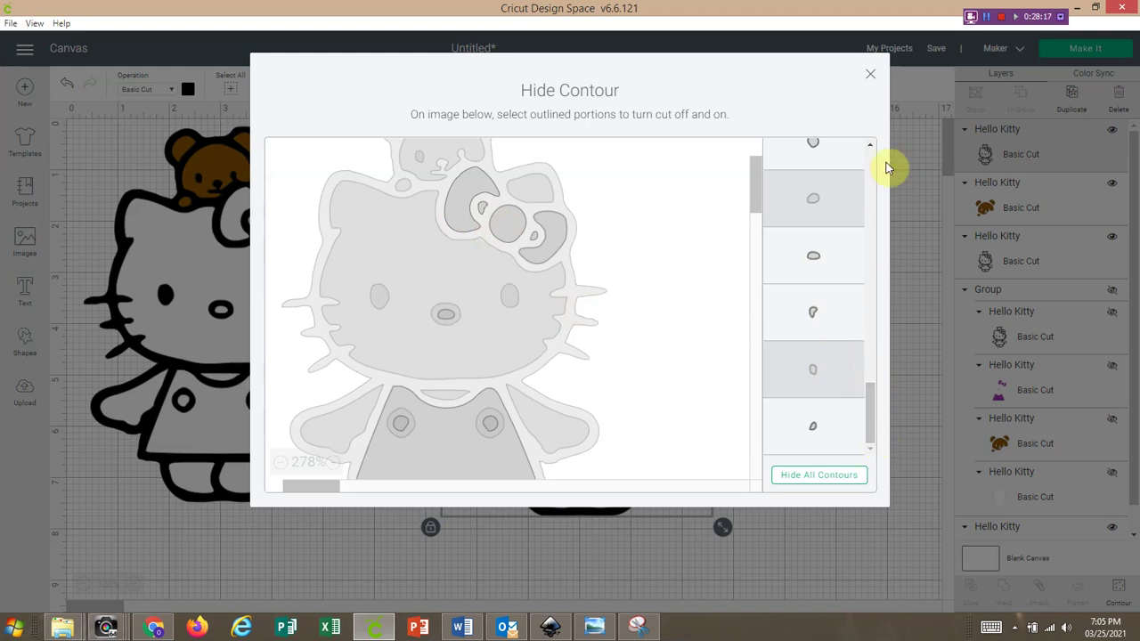
{"action": "left_click", "coordinate": [873, 72]}
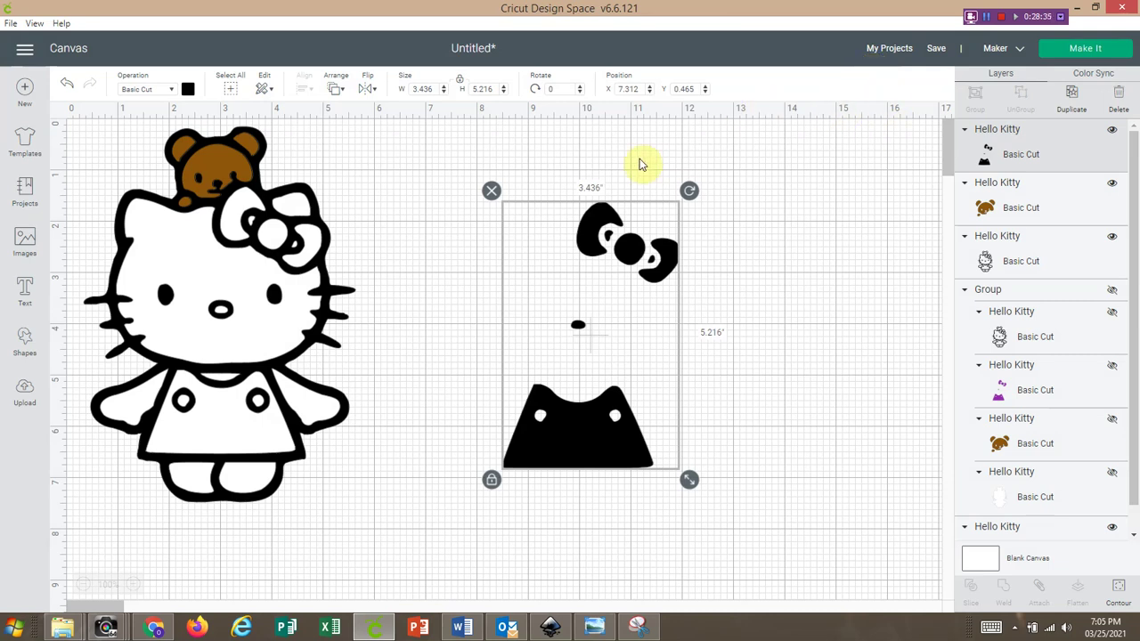
- Recolor the bow, nose and dress layer light pink and align it with the stacked design at about X 1.55, Y 1.33
{"action": "left_click", "coordinate": [188, 89]}
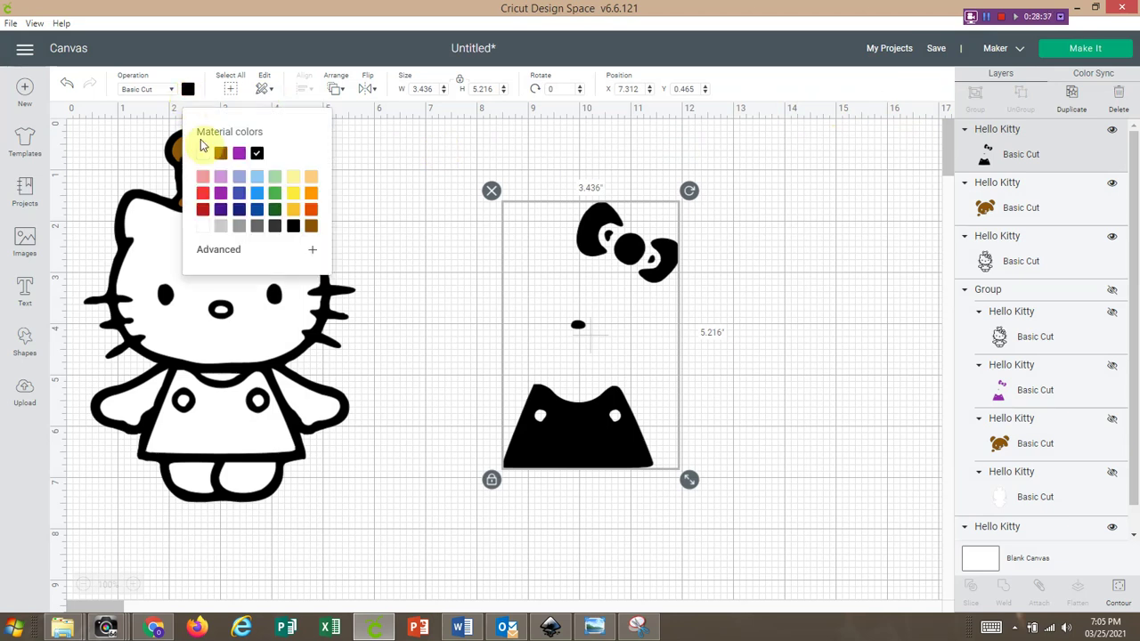
{"action": "left_click", "coordinate": [204, 177]}
{"action": "mouse_move", "coordinate": [594, 425]}
{"action": "left_mouse_down"}
{"action": "mouse_move", "coordinate": [534, 437]}
{"action": "mouse_move", "coordinate": [259, 426]}
{"action": "mouse_move", "coordinate": [243, 411]}
{"action": "left_mouse_up"}
- Move the pink layer backward twice so it sits behind the black outline, and deselect it
{"action": "right_click", "coordinate": [244, 417]}
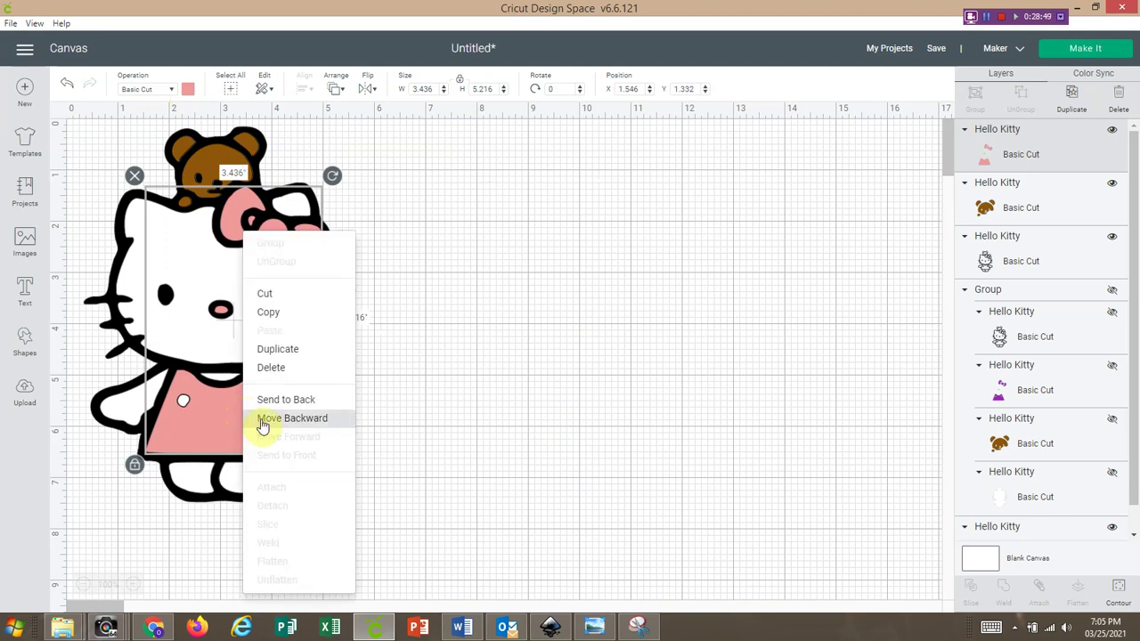
{"action": "left_click", "coordinate": [262, 420]}
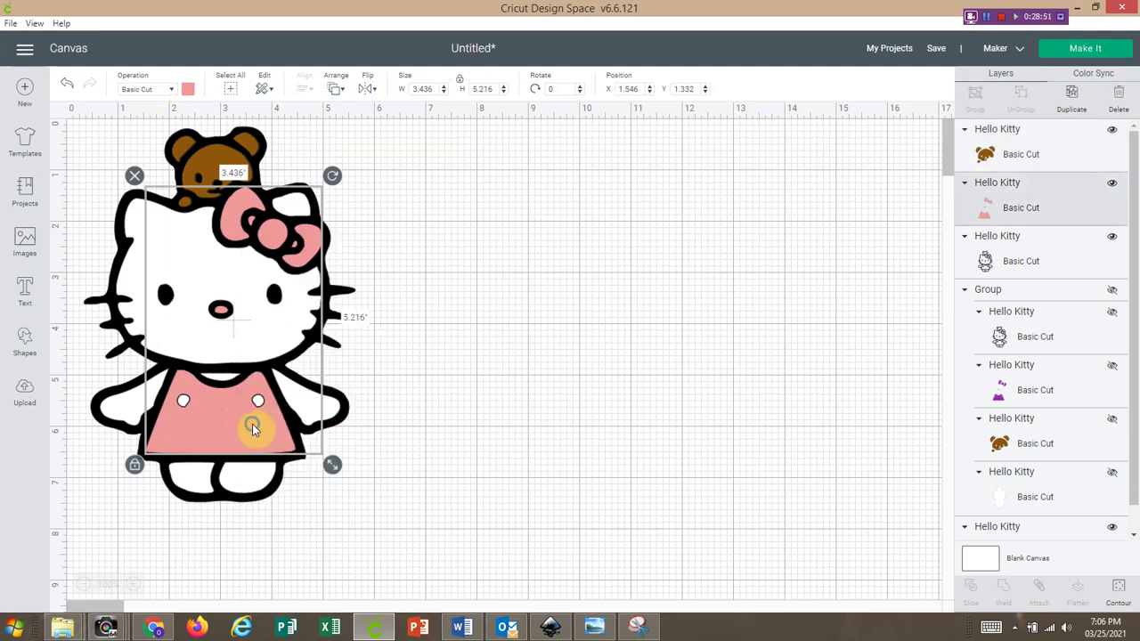
{"action": "right_click", "coordinate": [252, 424]}
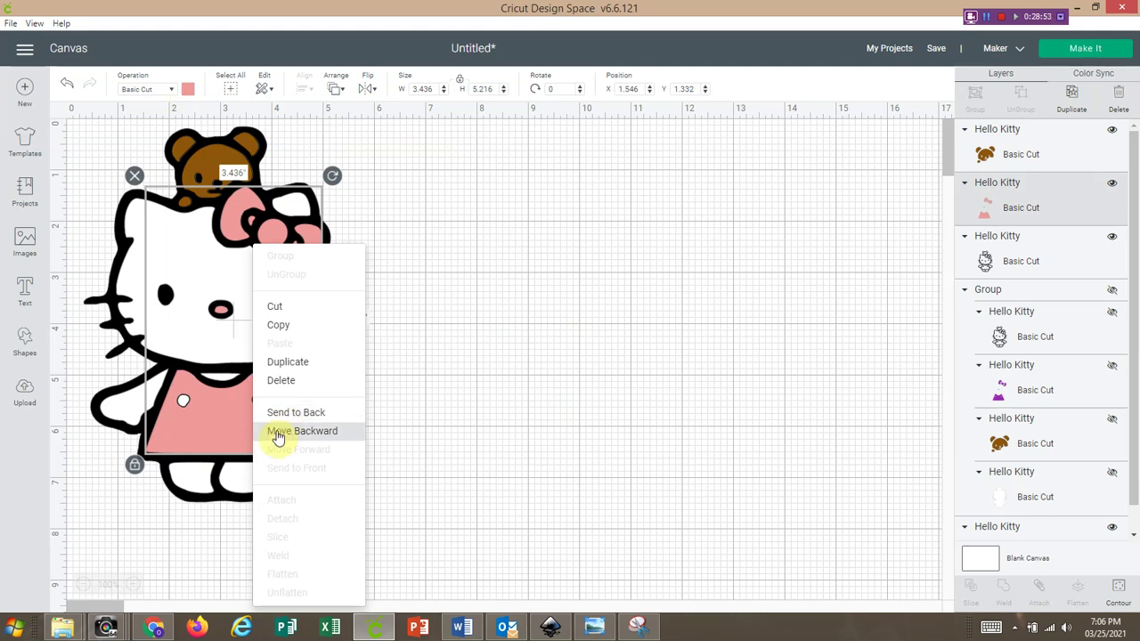
{"action": "left_click", "coordinate": [276, 435]}
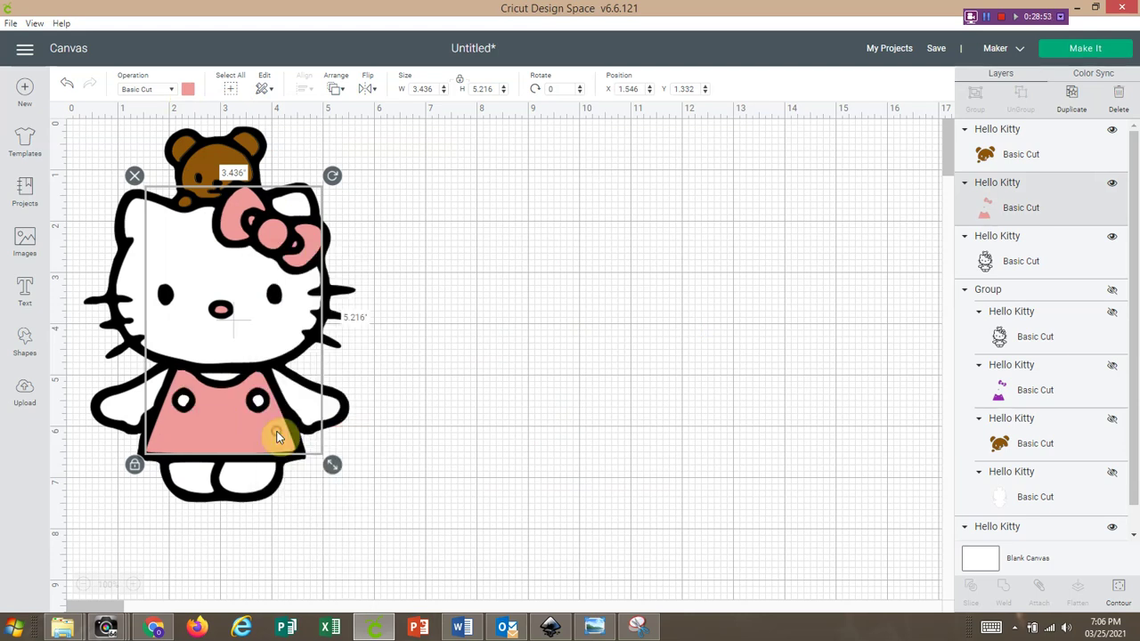
{"action": "left_click", "coordinate": [639, 303]}
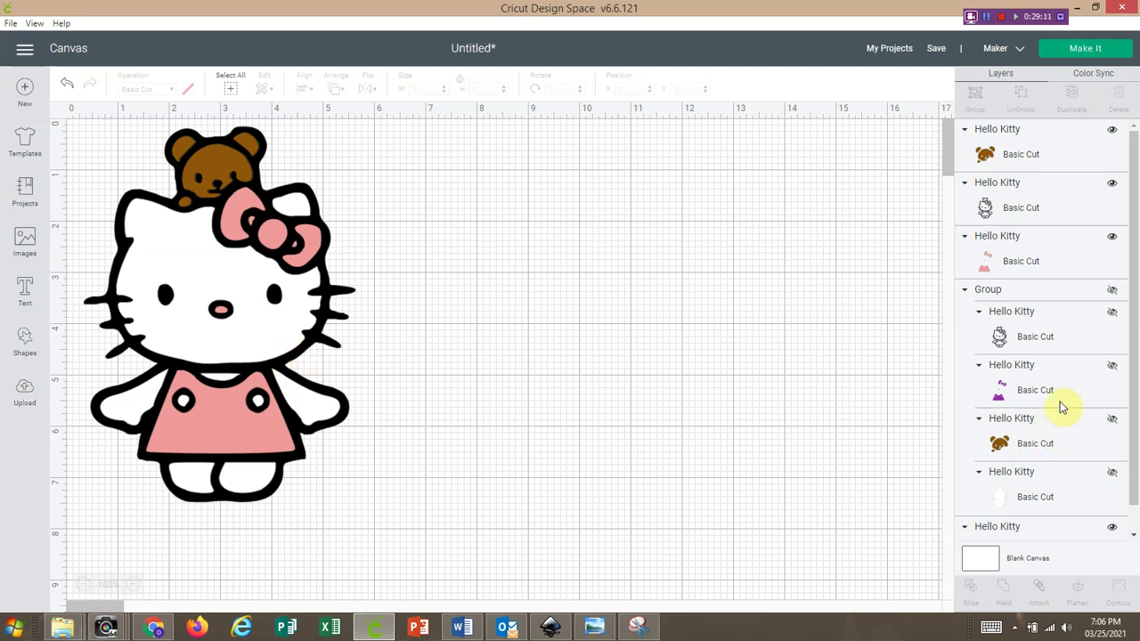
- Unhide the original Hello Kitty group and spread the black outline, pink layer and brown bear out beside it
{"action": "left_click", "coordinate": [1110, 292]}
{"action": "left_click", "coordinate": [275, 434]}
{"action": "left_click_drag", "start_coordinate": [275, 427], "coordinate": [512, 445]}
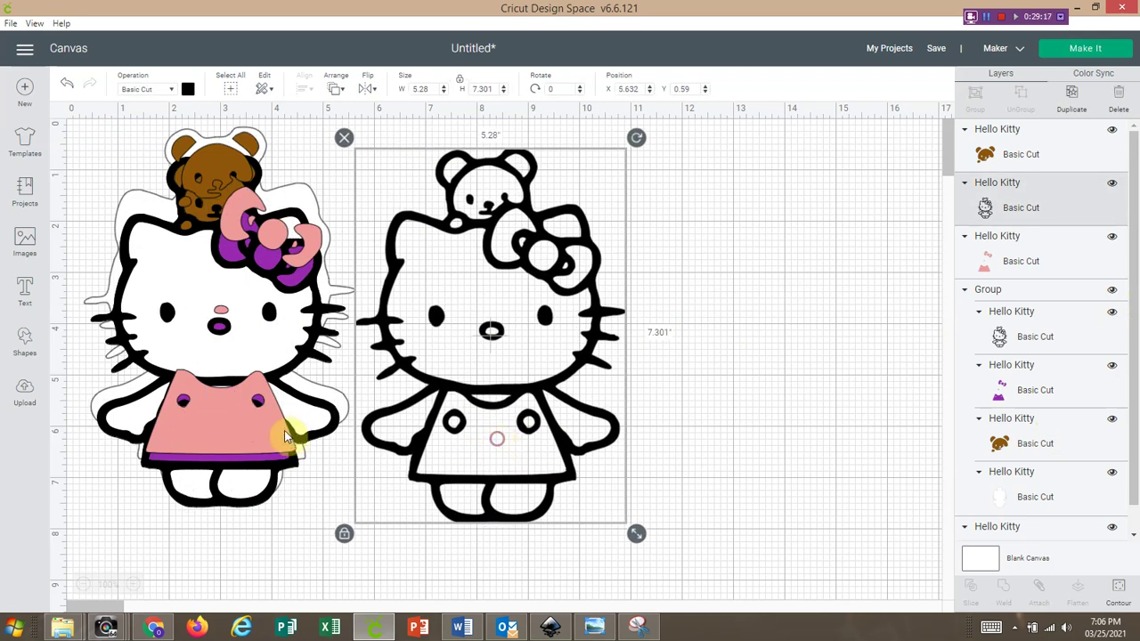
{"action": "left_click", "coordinate": [252, 448]}
{"action": "left_click_drag", "start_coordinate": [252, 449], "coordinate": [732, 436]}
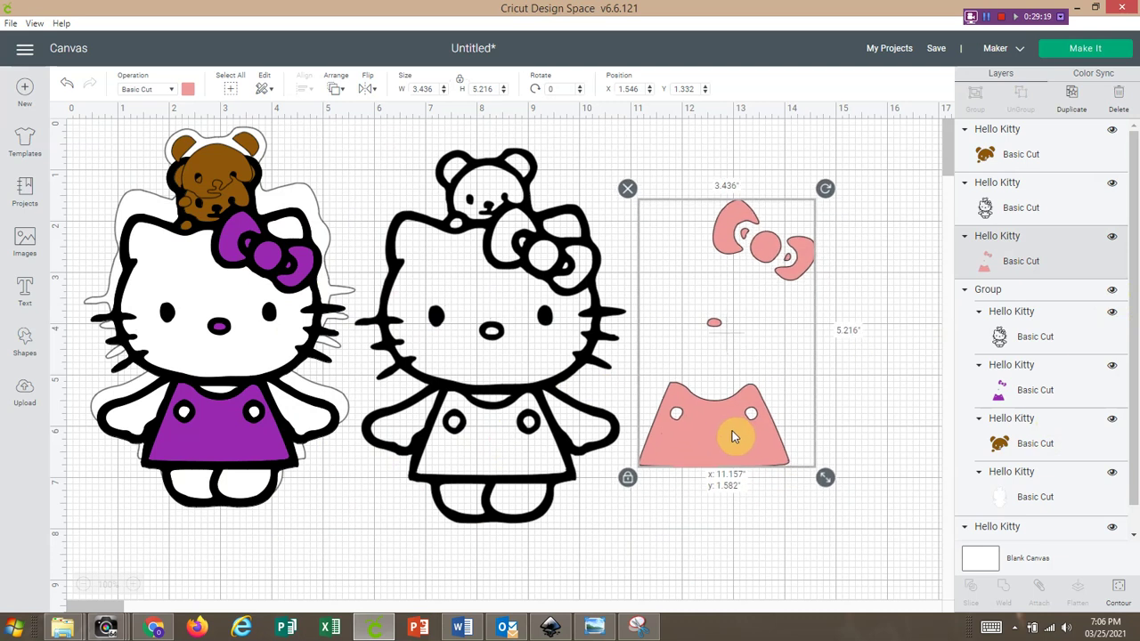
{"action": "left_click_drag", "start_coordinate": [220, 177], "coordinate": [894, 186]}
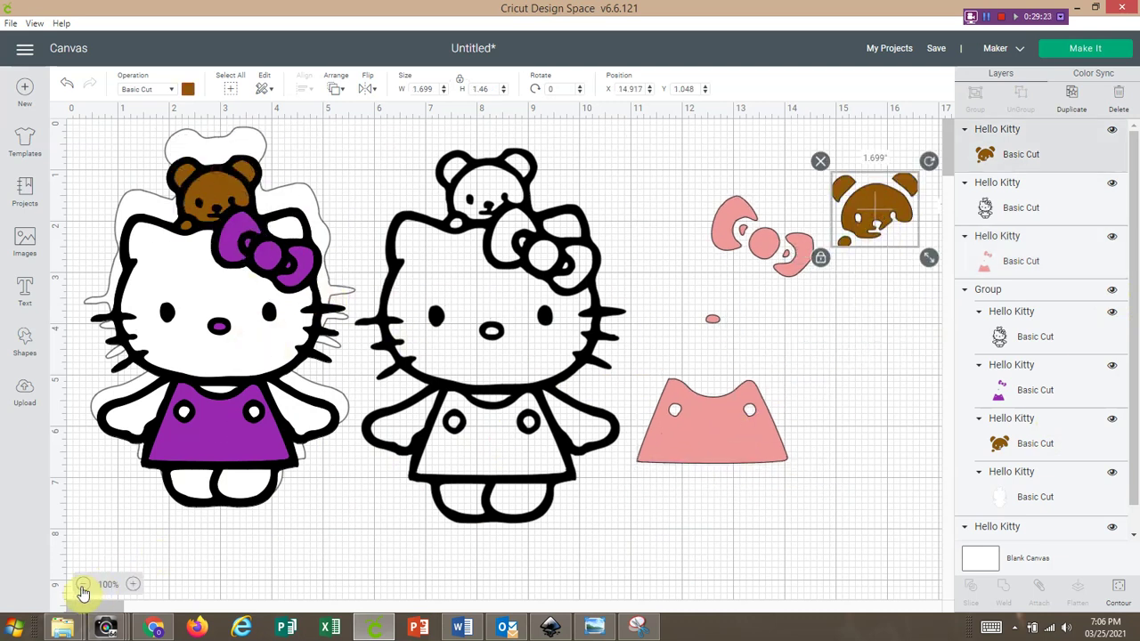
- Separate the white silhouette from the original group, set it beyond the other layers, and put the group back at about X 0.49, Y 1.15
{"action": "left_click", "coordinate": [83, 585]}
{"action": "left_click", "coordinate": [83, 585]}
{"action": "left_click", "coordinate": [83, 585]}
{"action": "left_click_drag", "start_coordinate": [111, 212], "coordinate": [265, 331]}
{"action": "left_click_drag", "start_coordinate": [133, 213], "coordinate": [401, 187]}
{"action": "left_click_drag", "start_coordinate": [216, 307], "coordinate": [115, 191]}
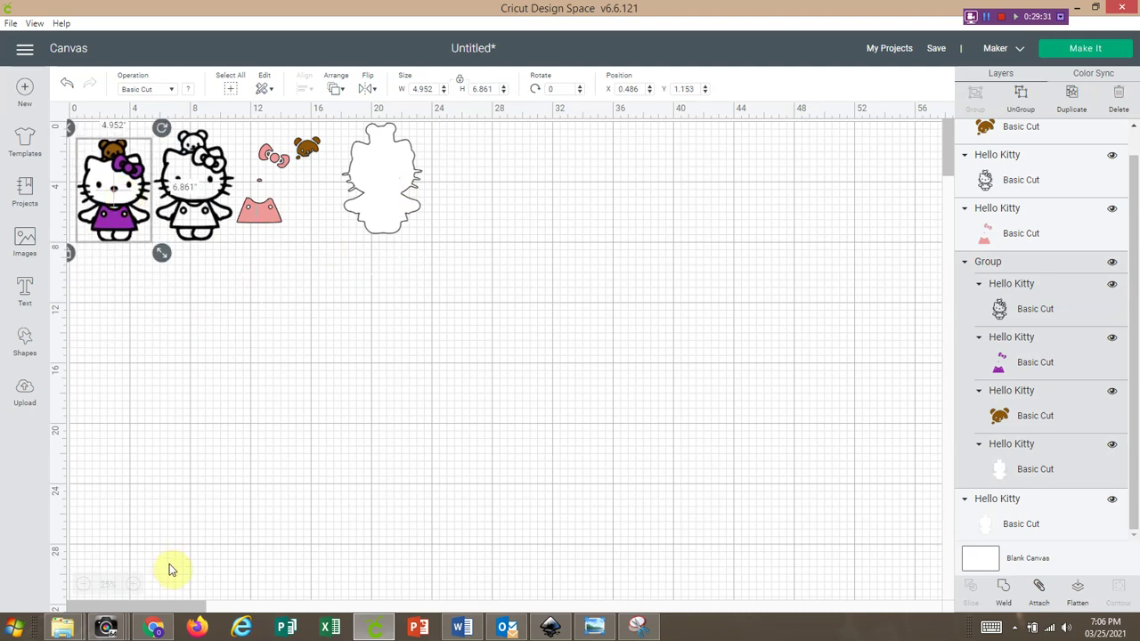
{"action": "left_click_drag", "start_coordinate": [309, 153], "coordinate": [317, 157]}
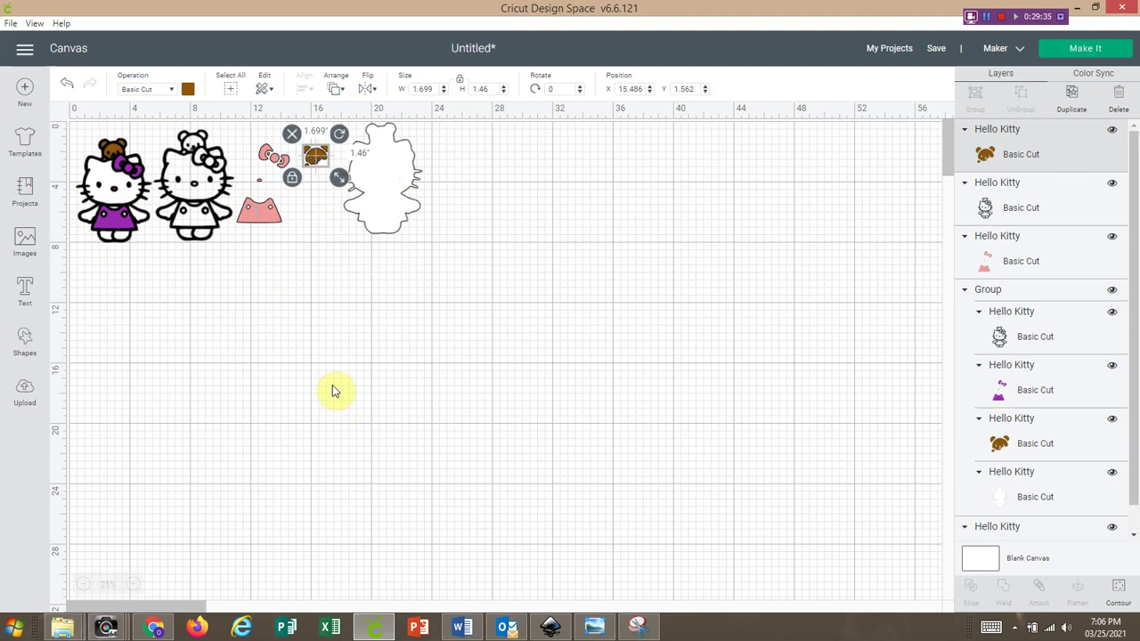
{"action": "left_click", "coordinate": [427, 340]}
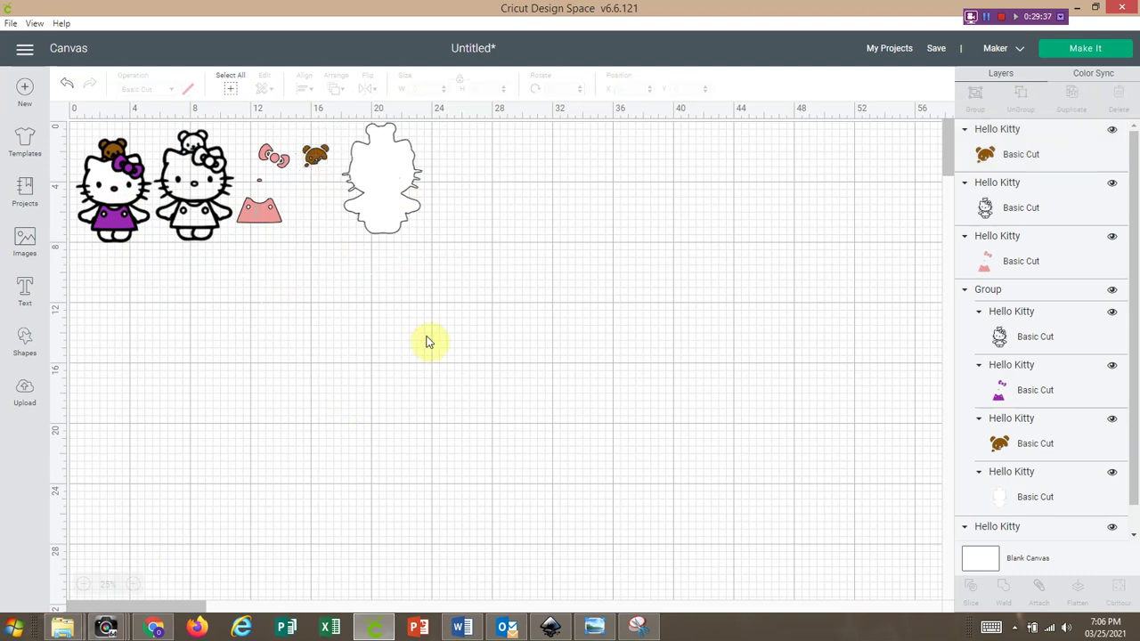